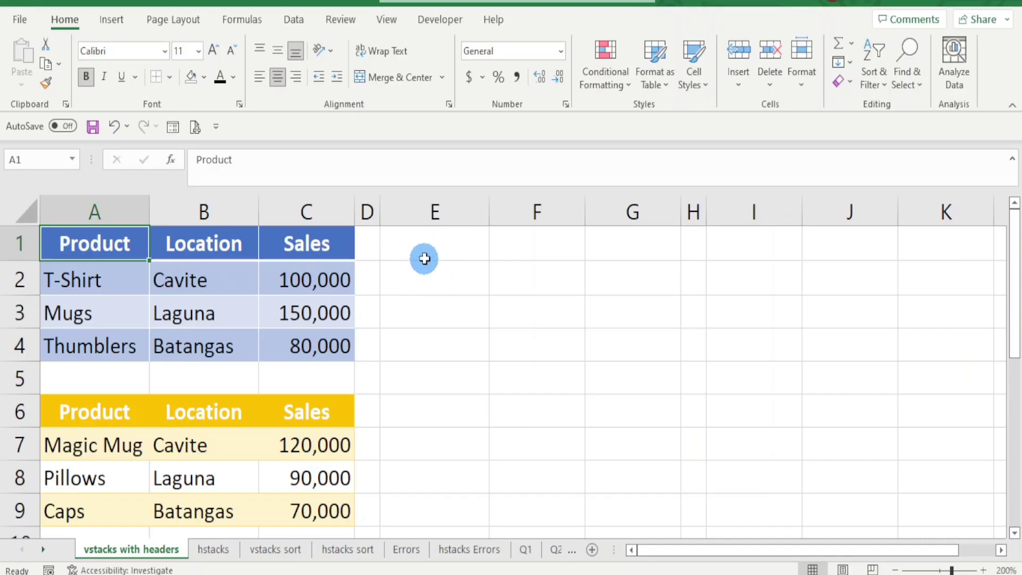
# Enter =VSTACK({"Product","Location","Sales"},A2:C4,A7:C9) in E1 to spill the combined list
pyautogui.click(431, 249)
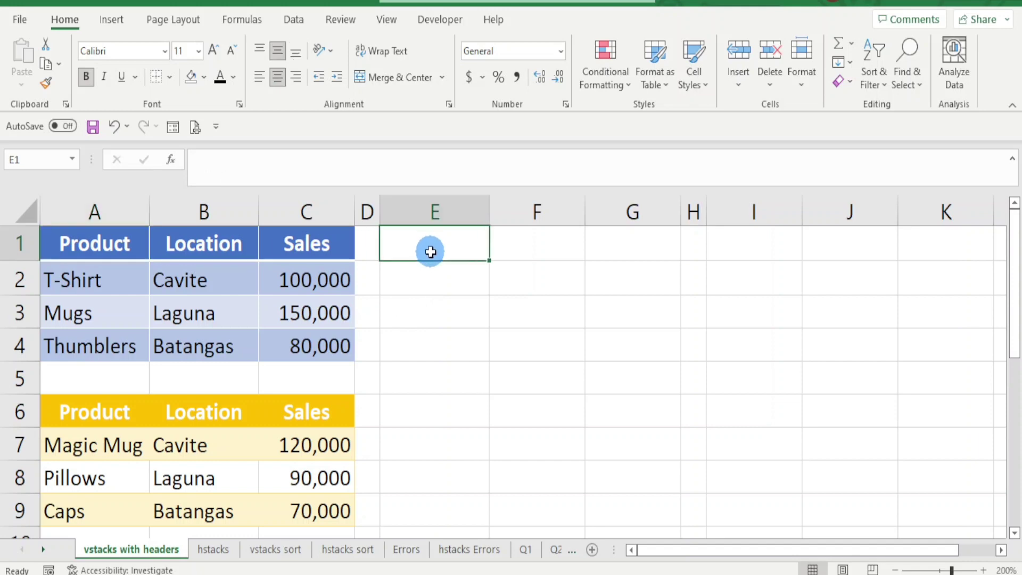
pyautogui.write('=')
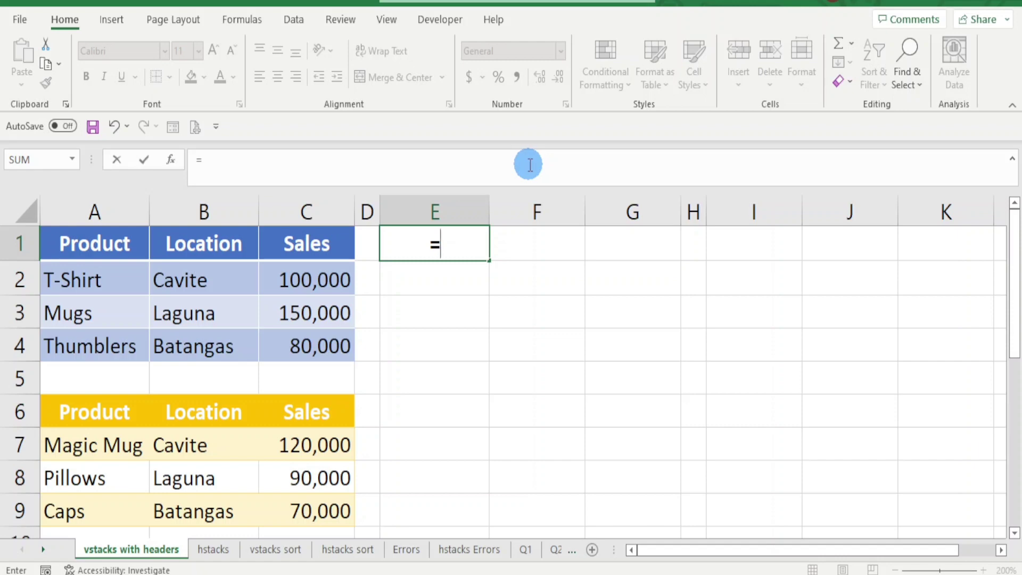
pyautogui.write('vsta')
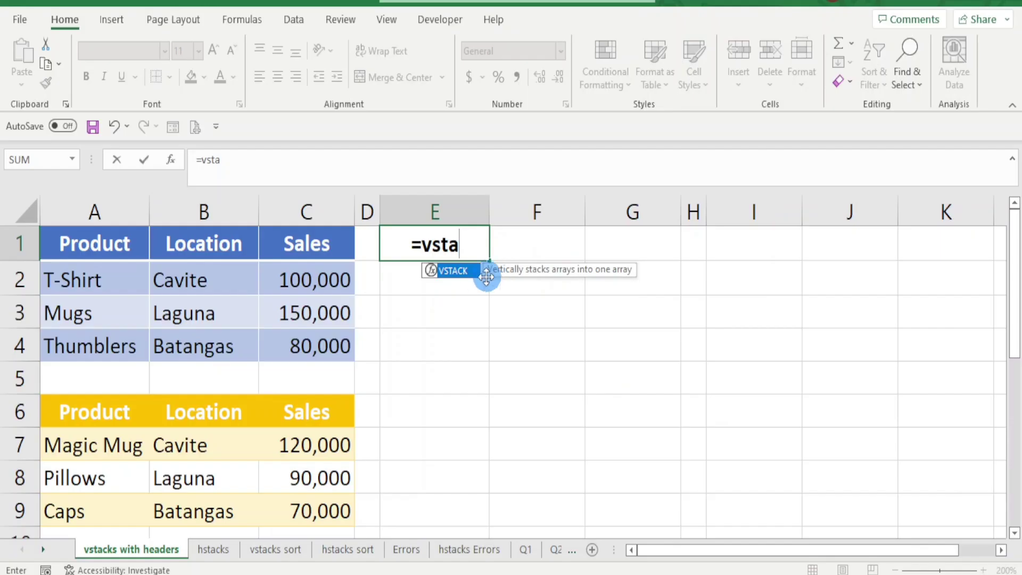
pyautogui.doubleClick(457, 271)
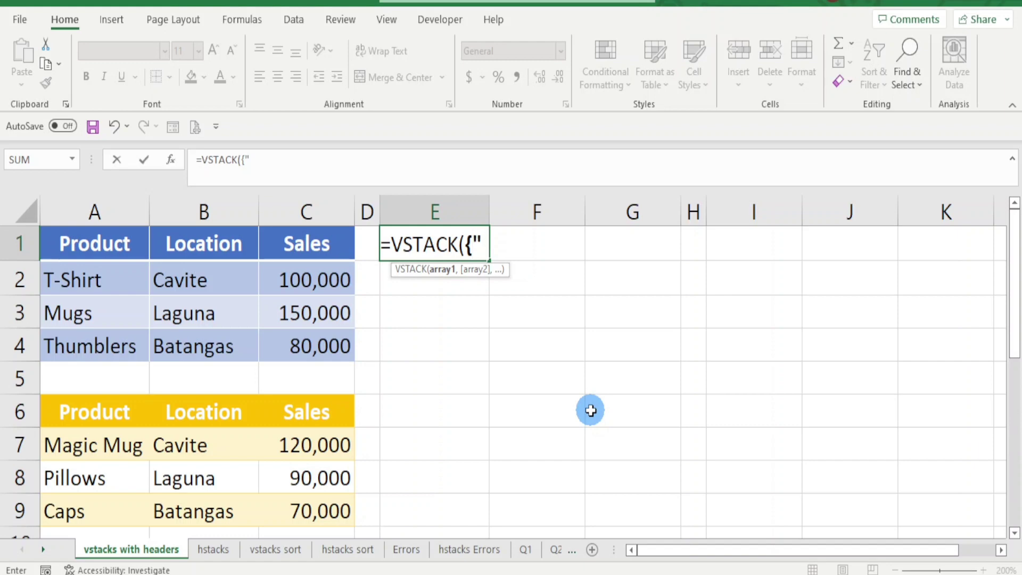
pyautogui.write('Product","Location')
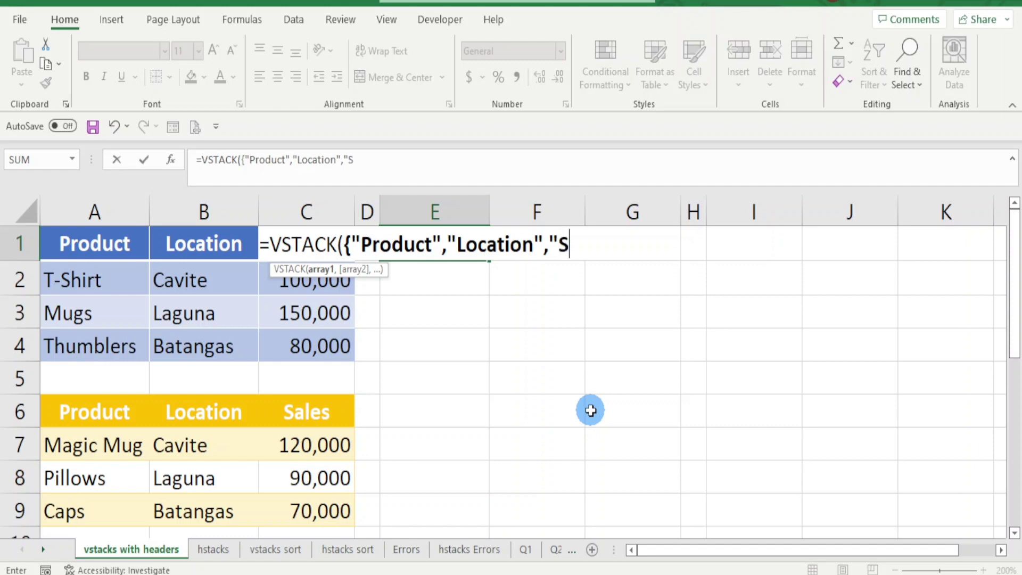
pyautogui.write('"')
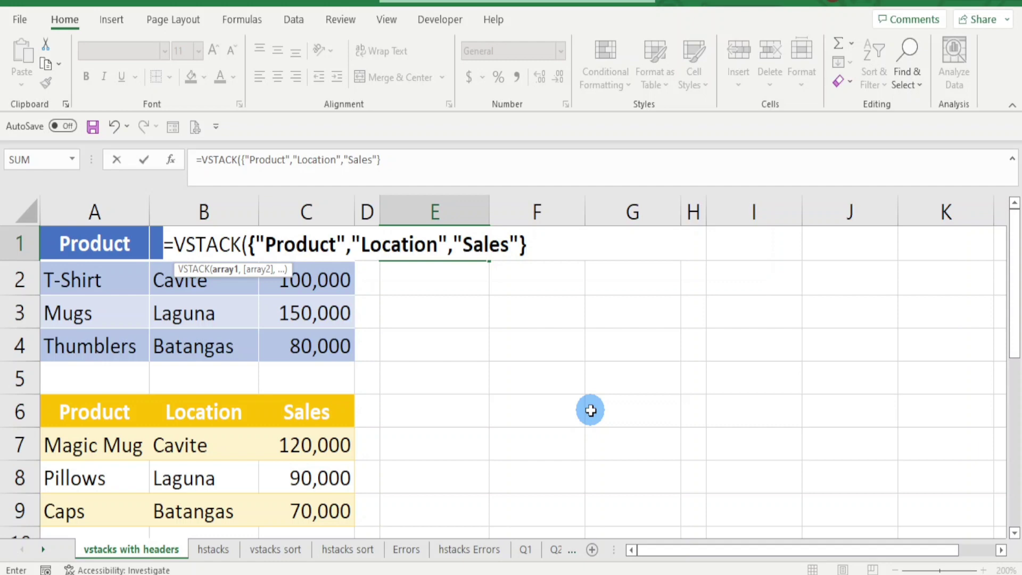
pyautogui.write(',')
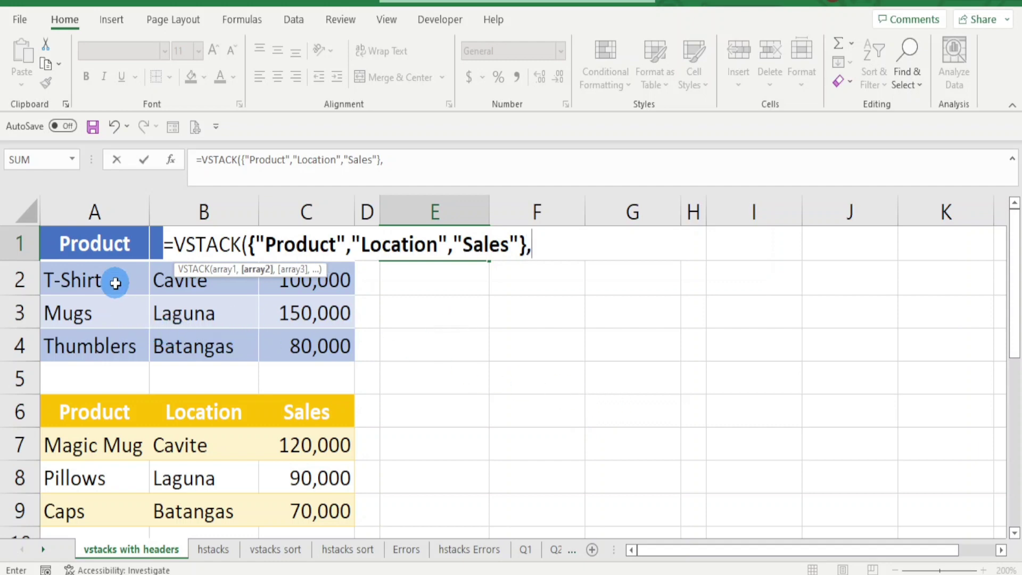
pyautogui.moveTo(115, 283); pyautogui.dragTo(284, 344)
pyautogui.write(',')
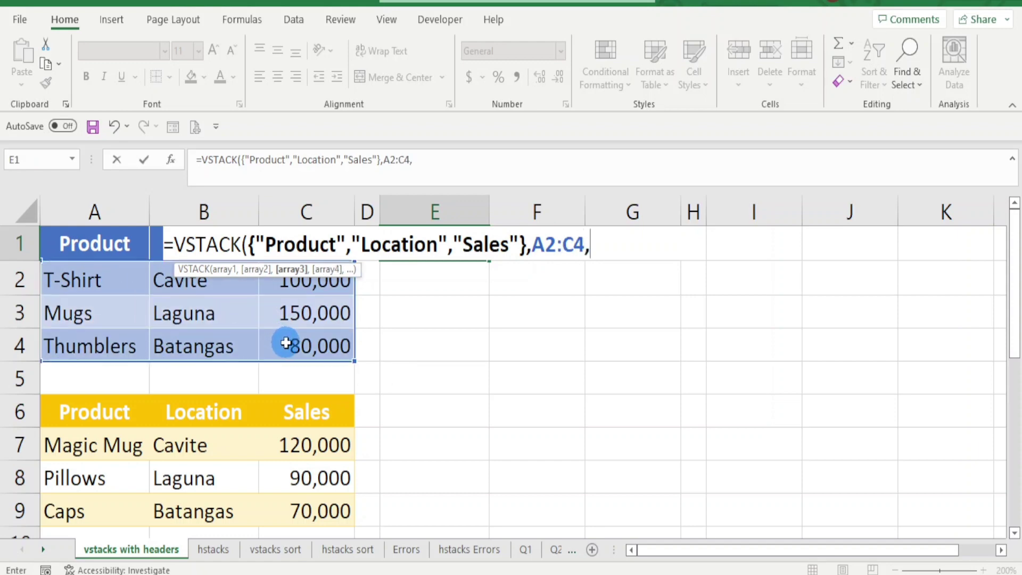
pyautogui.moveTo(139, 440)
pyautogui.mouseDown()
pyautogui.moveTo(216, 449)
pyautogui.moveTo(300, 510)
pyautogui.mouseUp()
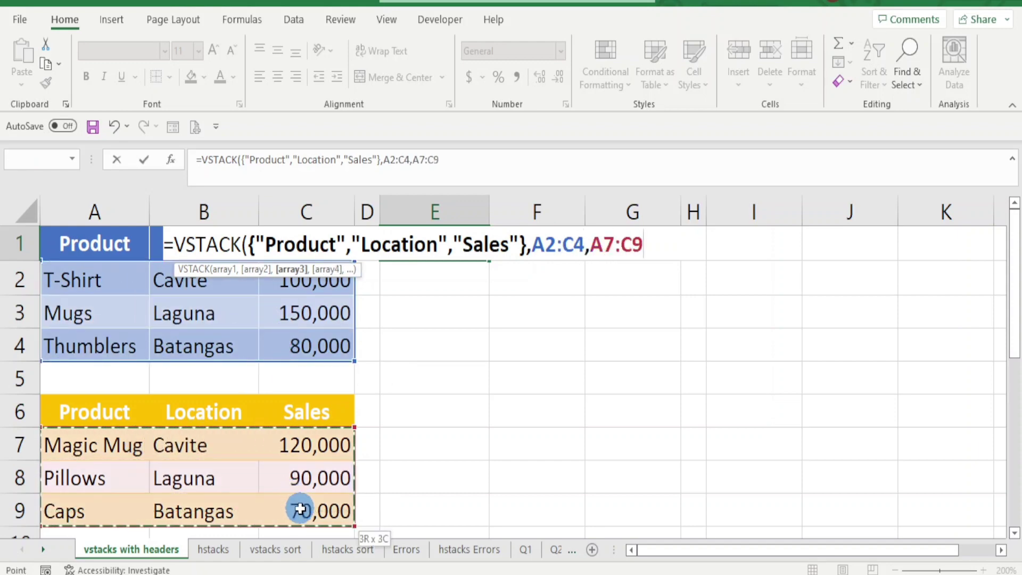
pyautogui.write(')')
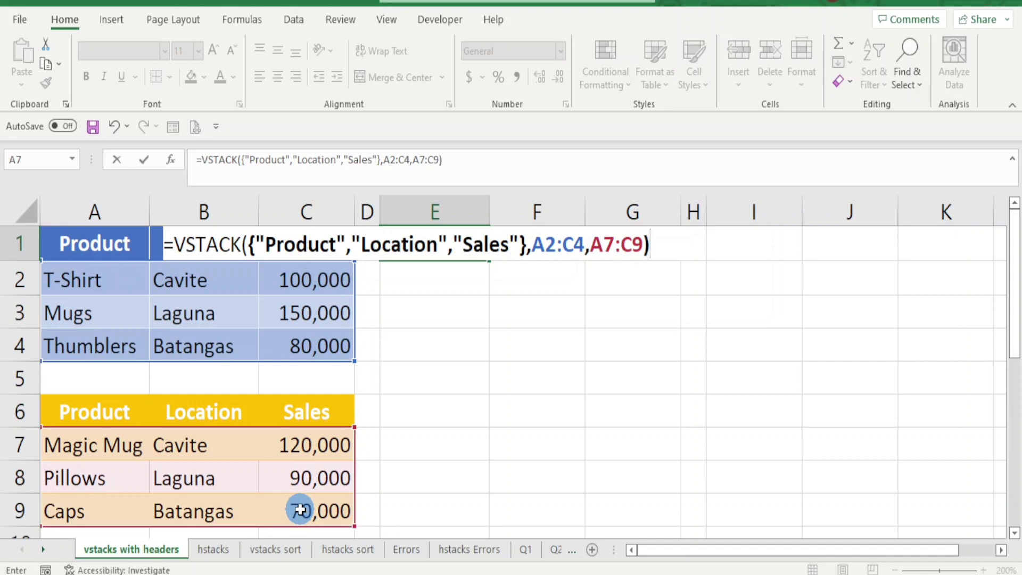
pyautogui.press('Return')
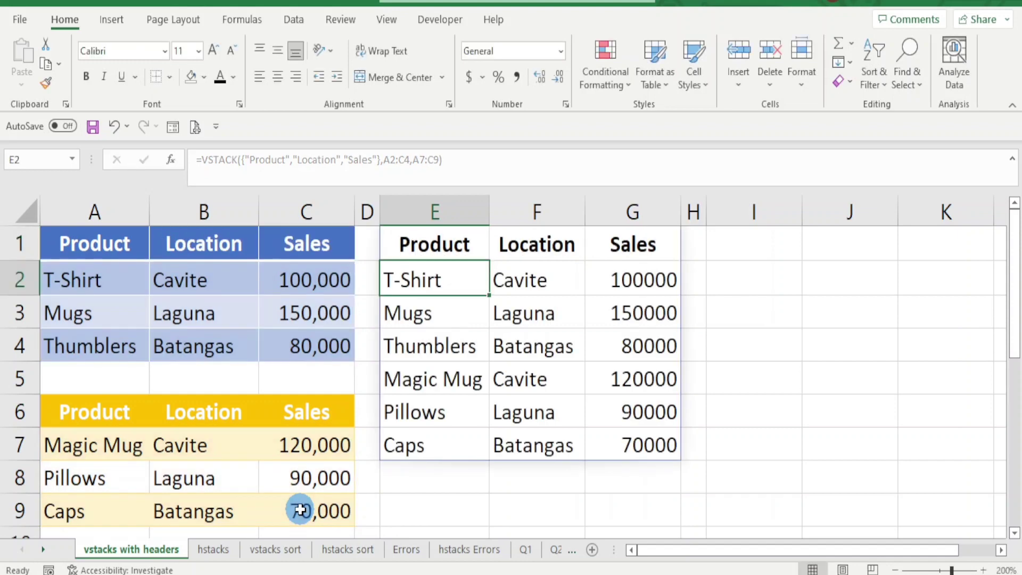
# Review E1's formula ranges and confirm it unchanged
pyautogui.click(418, 243)
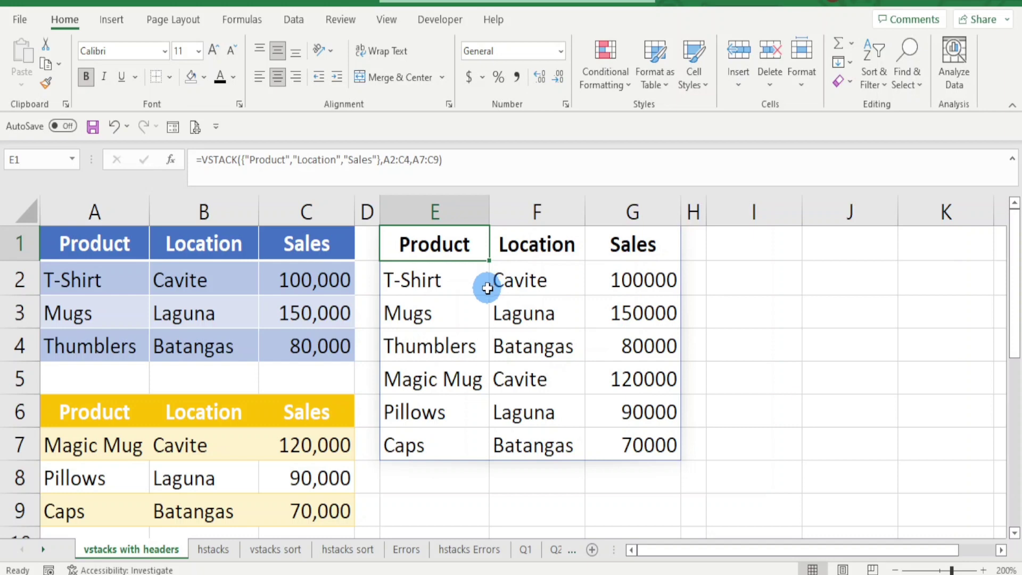
pyautogui.doubleClick(446, 249)
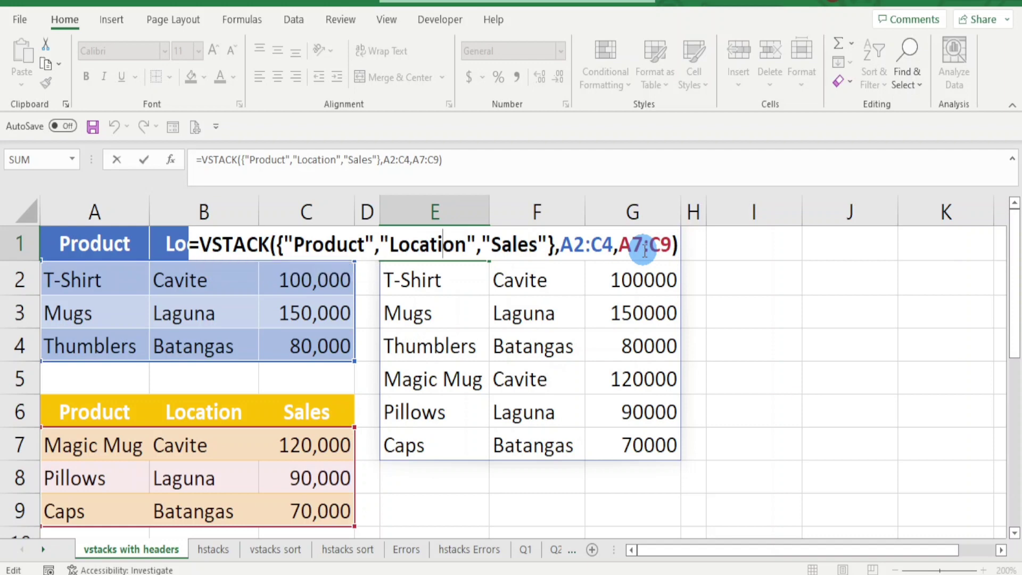
pyautogui.press('Return')
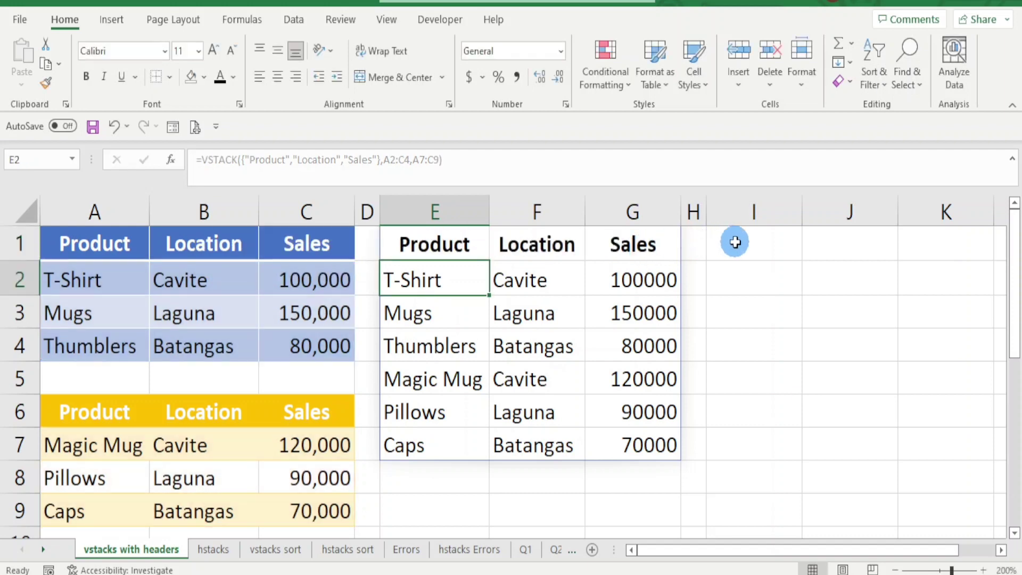
pyautogui.click(735, 242)
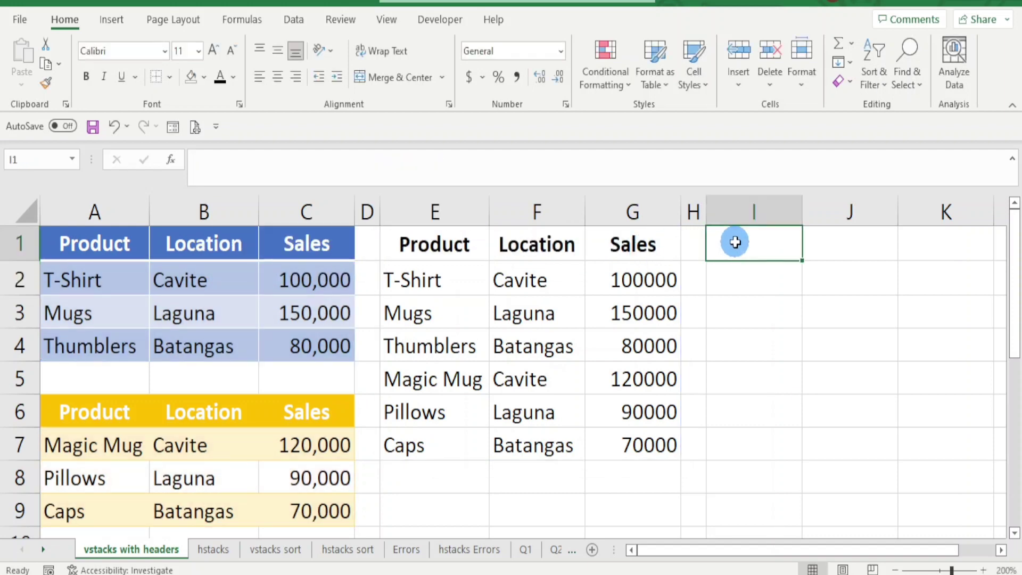
# Enter =VSTACK(A1:C4,A7:C9) in I1 so the list spills into I1:K7
pyautogui.write('=vta')
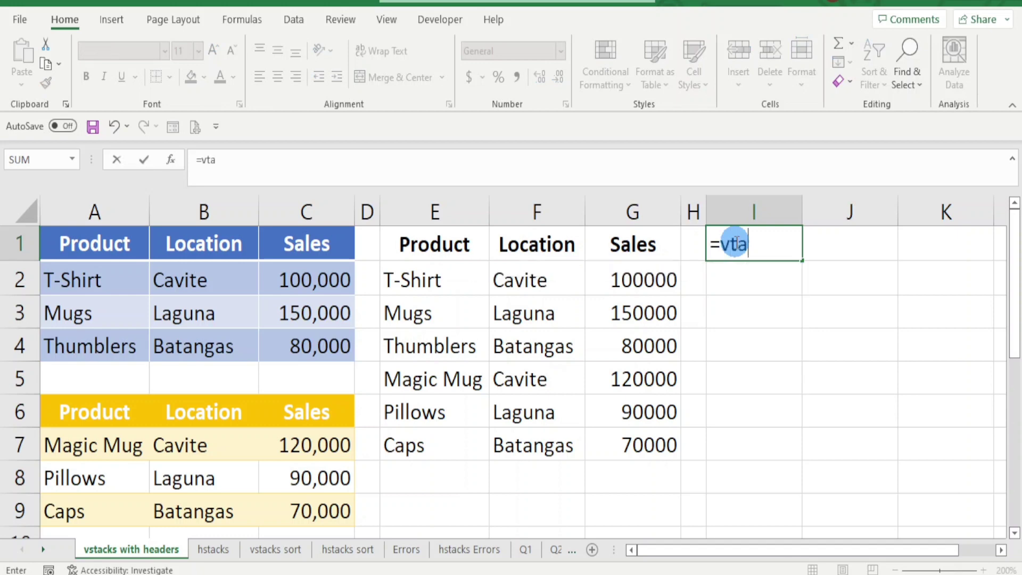
pyautogui.press('BackSpace')
pyautogui.press('BackSpace')
pyautogui.write('s')
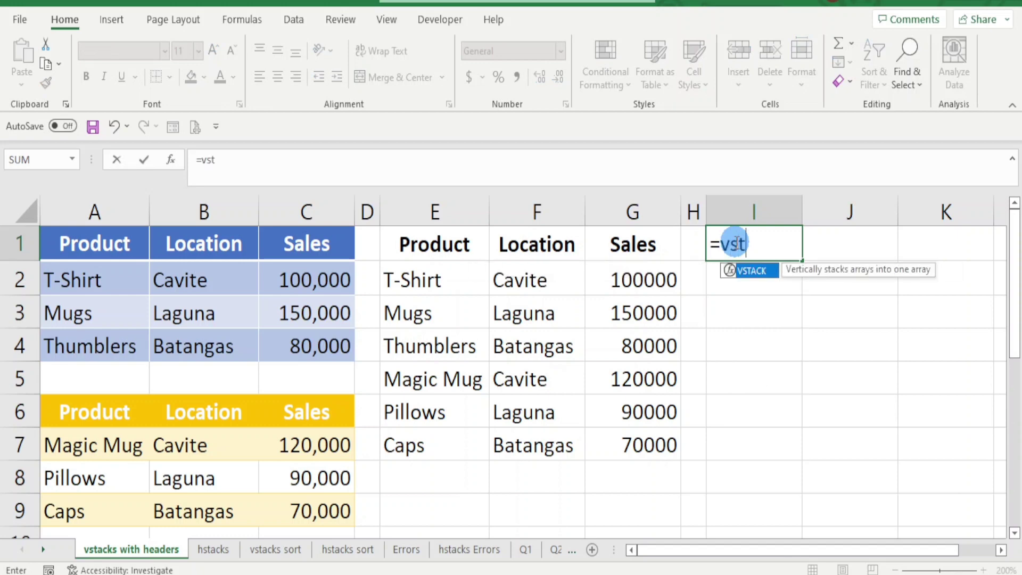
pyautogui.doubleClick(744, 271)
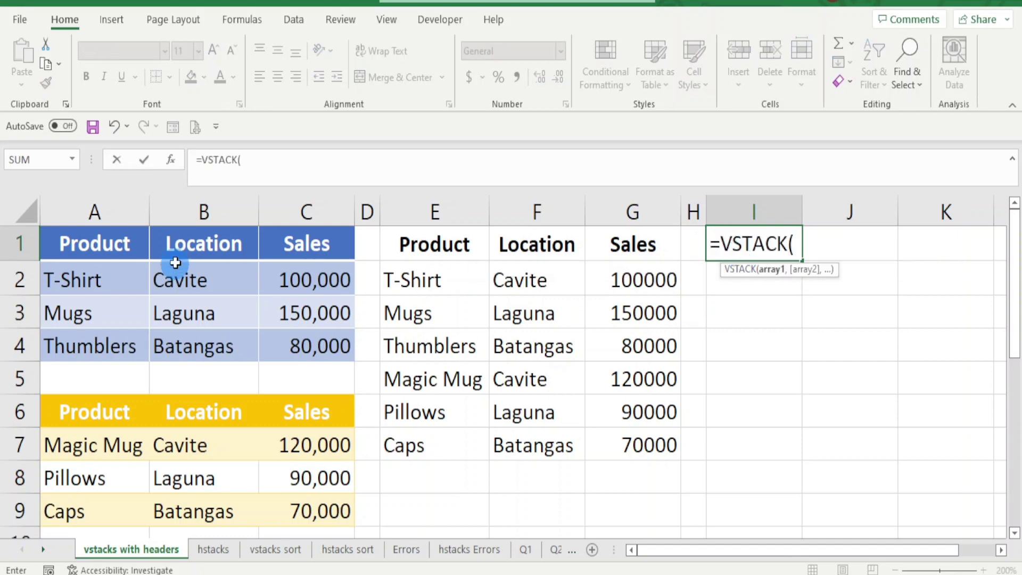
pyautogui.moveTo(128, 237); pyautogui.dragTo(264, 342)
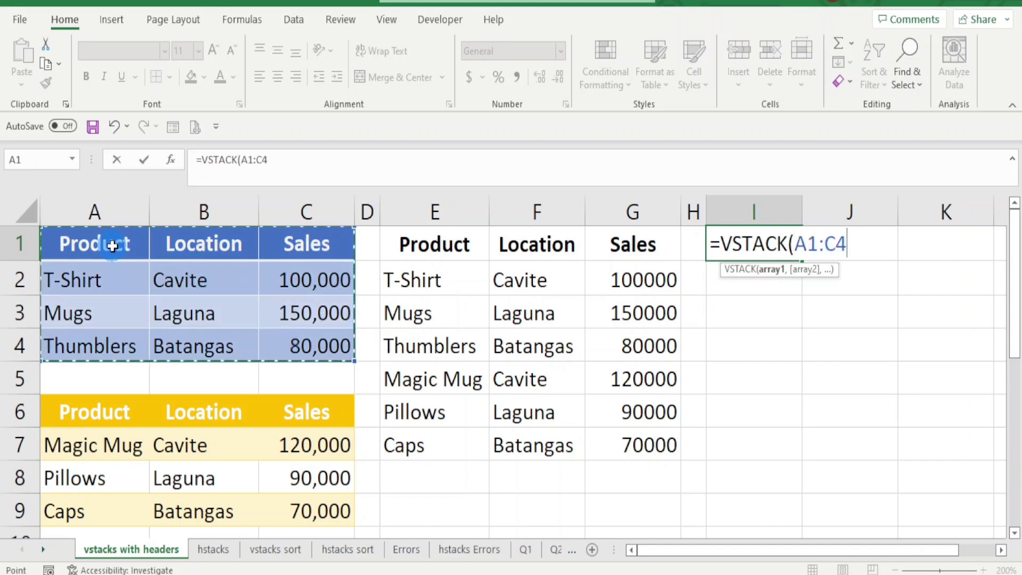
pyautogui.write(',')
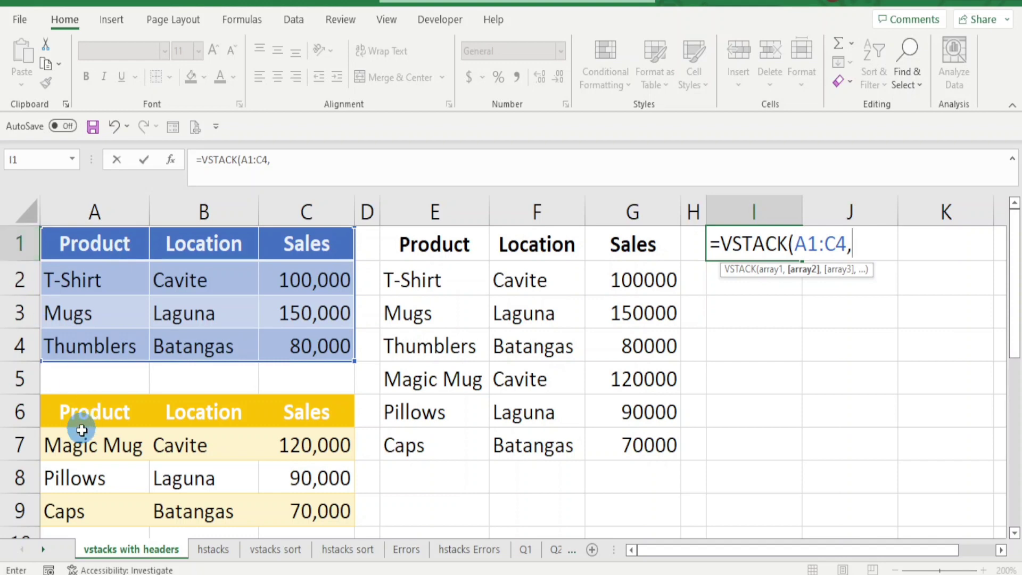
pyautogui.moveTo(103, 445)
pyautogui.mouseDown()
pyautogui.moveTo(159, 456)
pyautogui.moveTo(281, 511)
pyautogui.mouseUp()
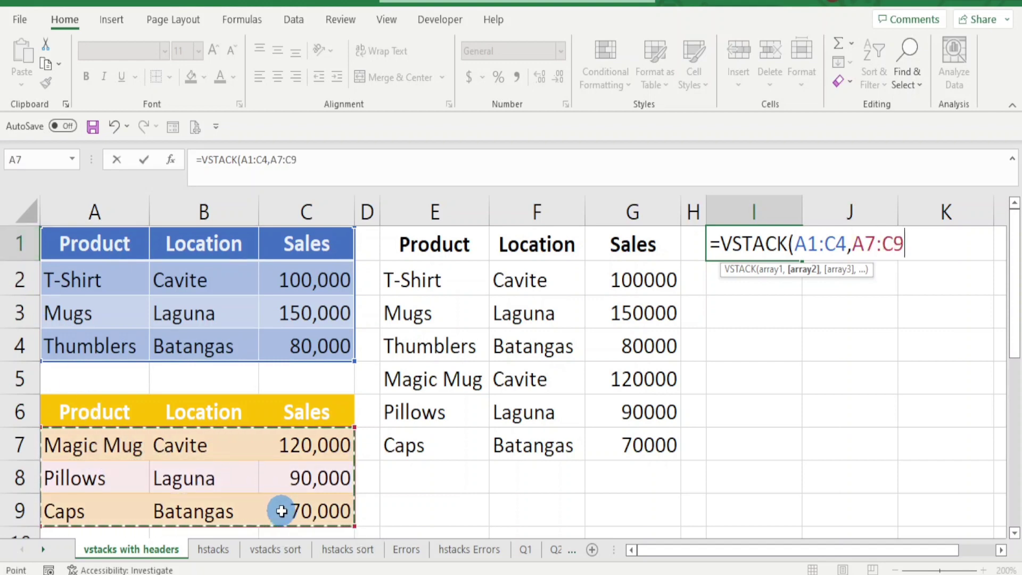
pyautogui.write(')')
pyautogui.press('Return')
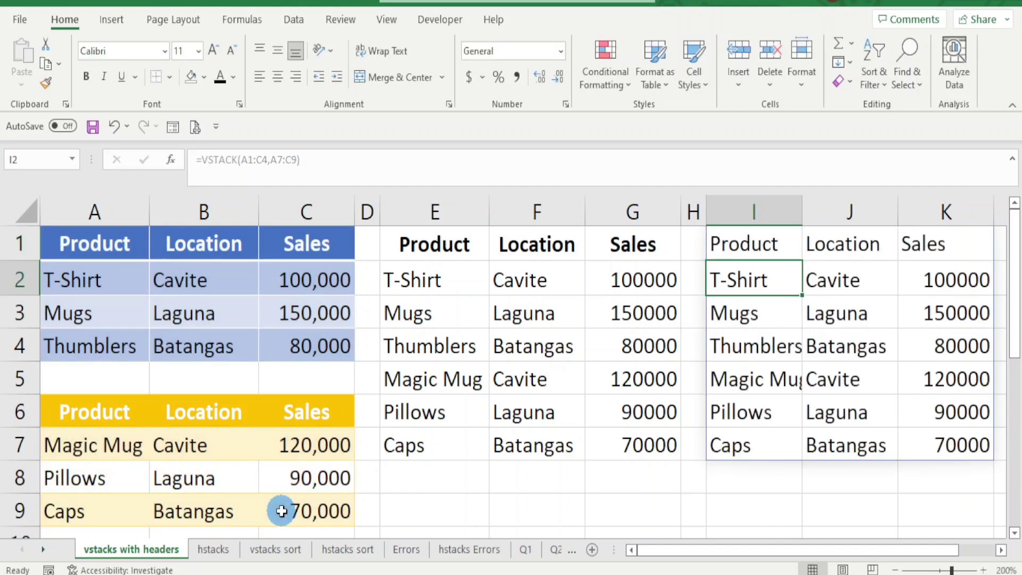
# Check cells in the spilled I1:K7 list and reopen I1's formula for review
pyautogui.click(926, 251)
pyautogui.press('BackSpace')
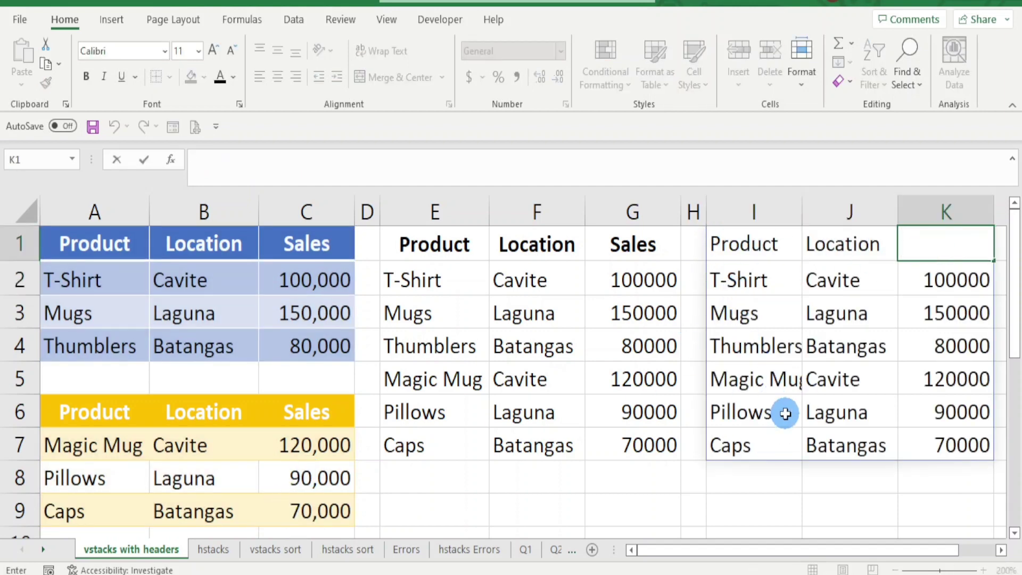
pyautogui.click(755, 379)
pyautogui.doubleClick(755, 250)
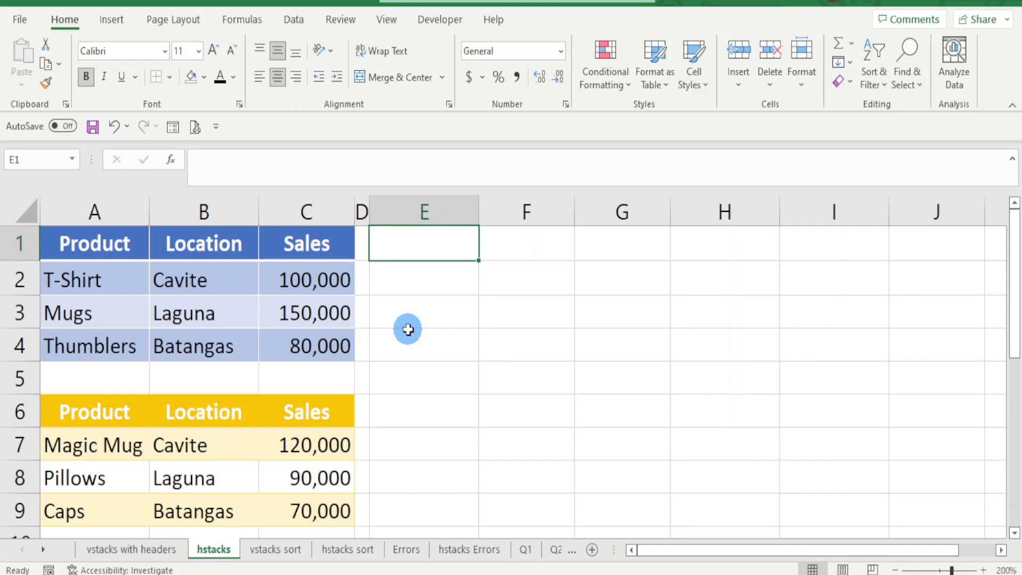
# Enter =HSTACK(A1:C4,A6:C9) in E1 to place both tables side by side
pyautogui.write('=')
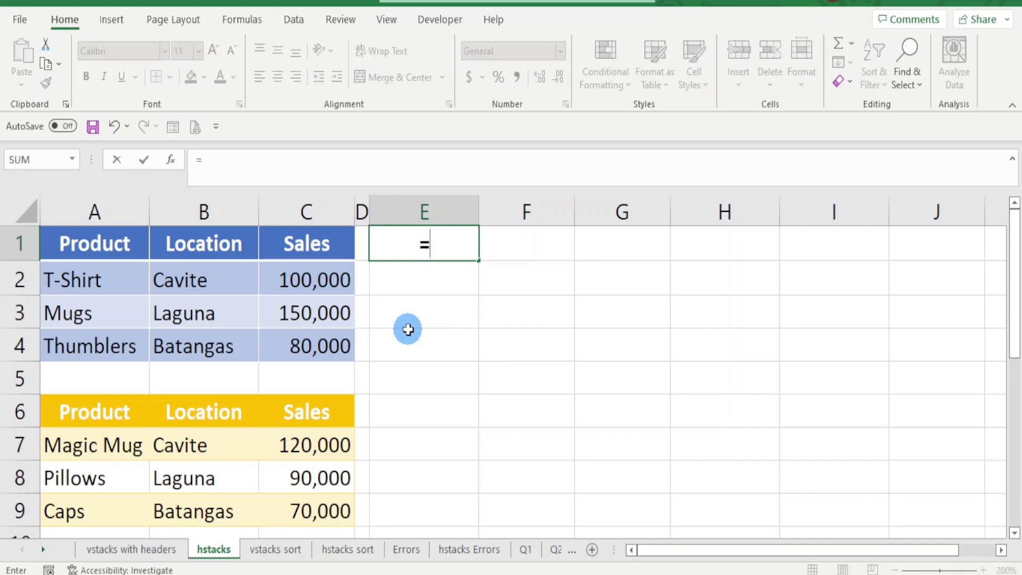
pyautogui.write('hs')
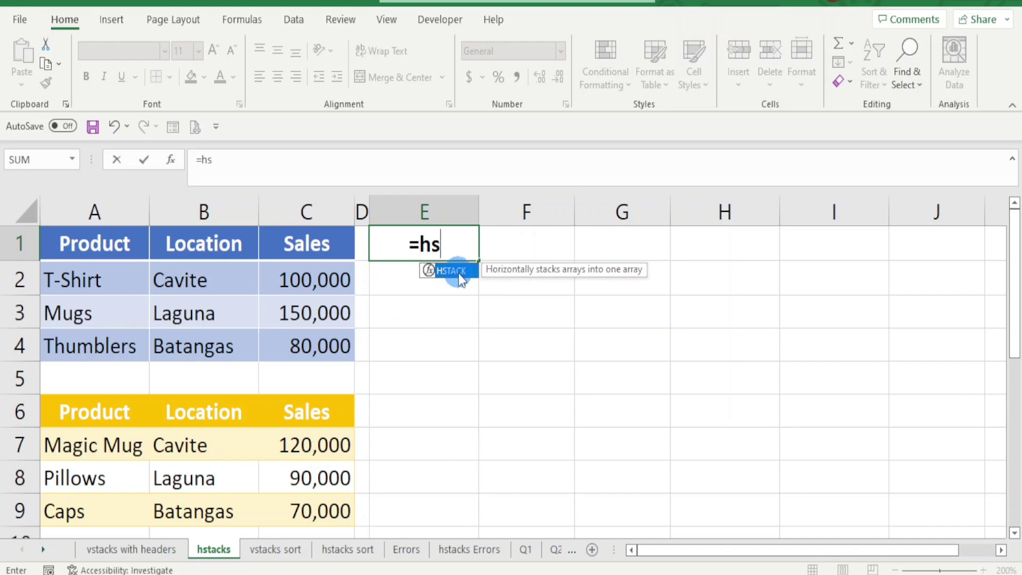
pyautogui.doubleClick(458, 273)
pyautogui.moveTo(94, 244); pyautogui.dragTo(278, 341)
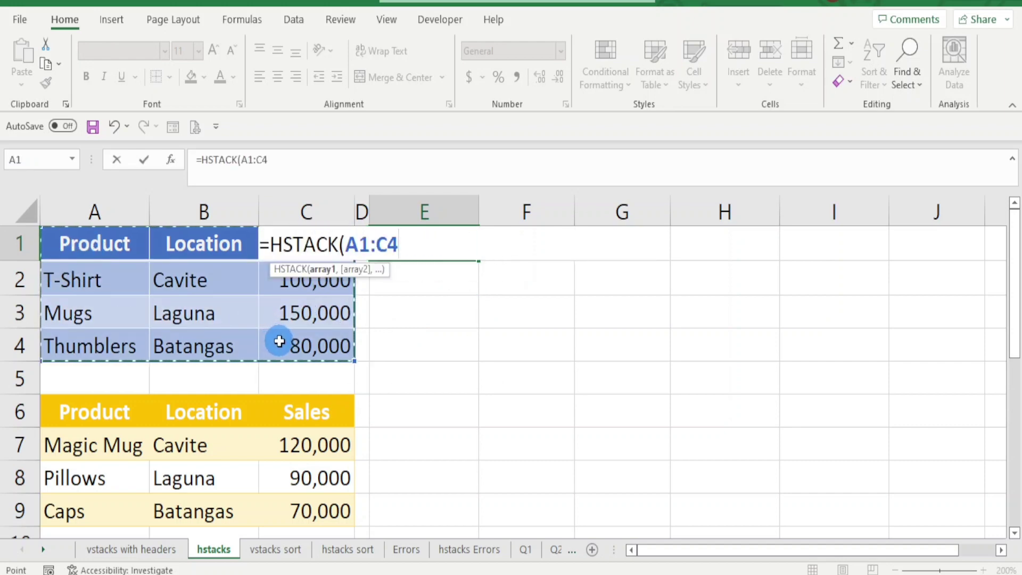
pyautogui.write(',')
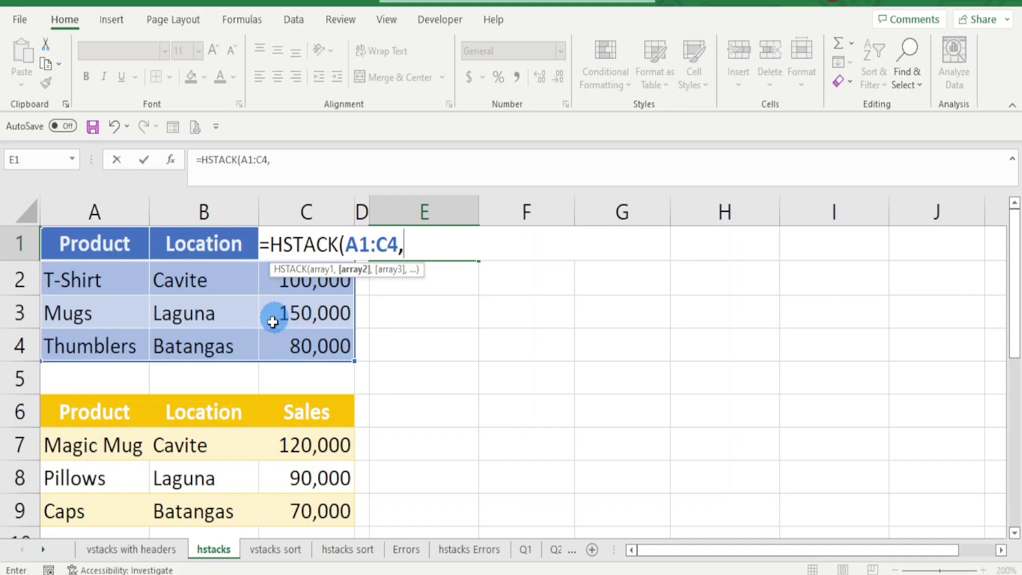
pyautogui.moveTo(105, 414); pyautogui.dragTo(276, 511)
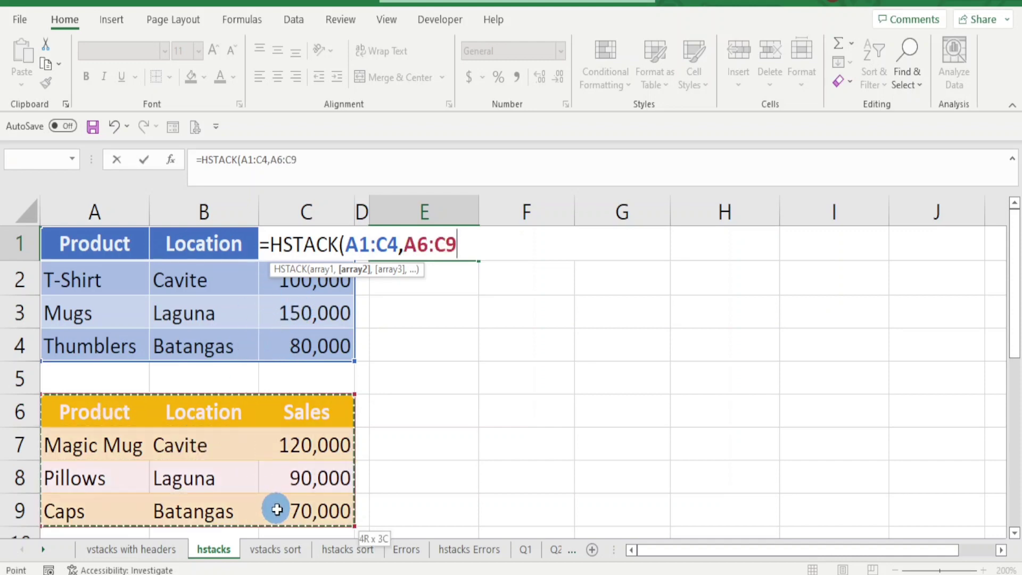
pyautogui.write(')')
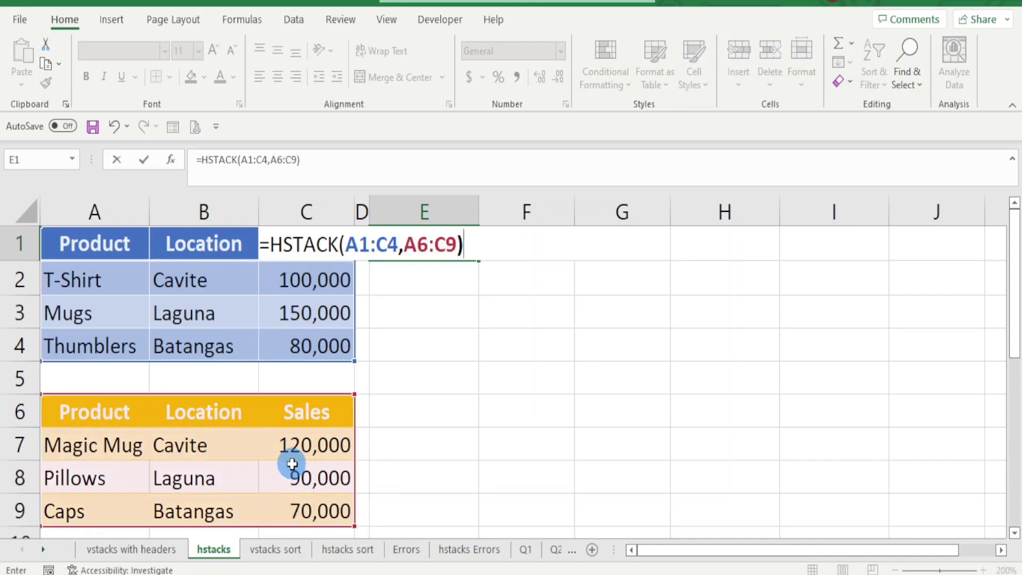
pyautogui.press('Return')
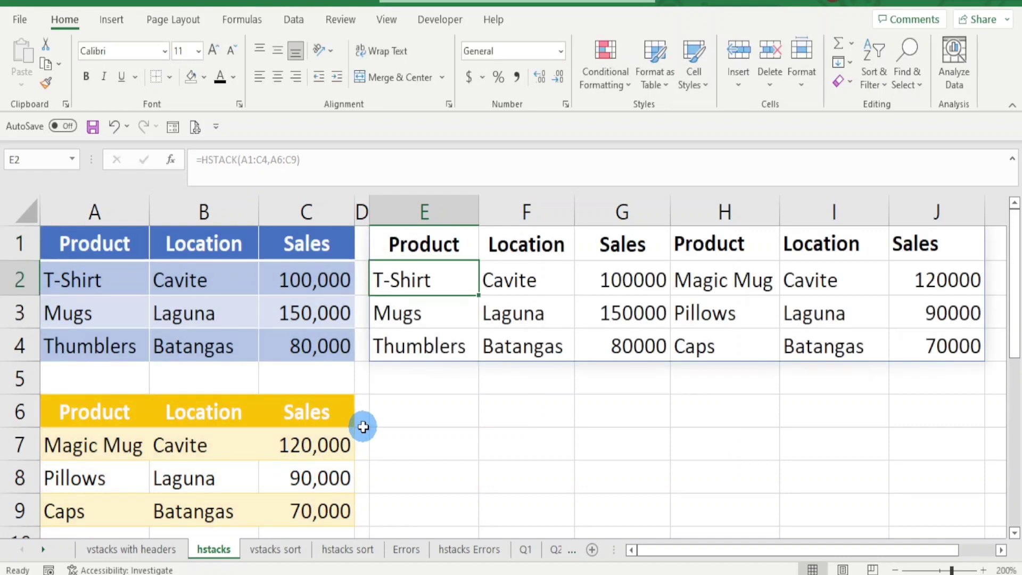
# Copy the A1:C1 headers into both E5:G5 and H5:J5
pyautogui.moveTo(119, 241); pyautogui.dragTo(274, 240)
pyautogui.hotkey('ctrl', 'c')
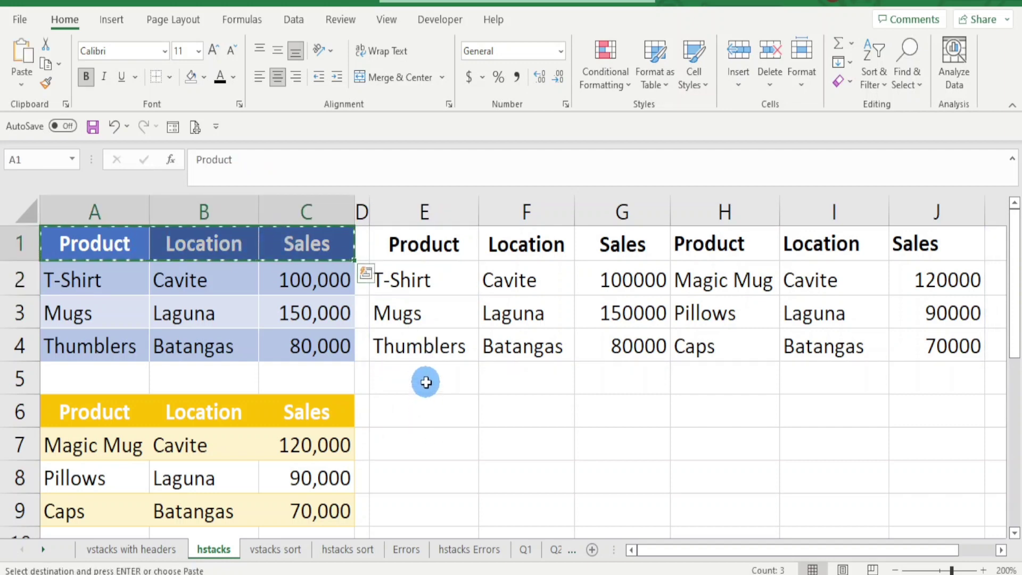
pyautogui.moveTo(426, 382); pyautogui.dragTo(622, 379)
pyautogui.hotkey('ctrl', 'v')
pyautogui.click(725, 379)
pyautogui.hotkey('ctrl', 'v')
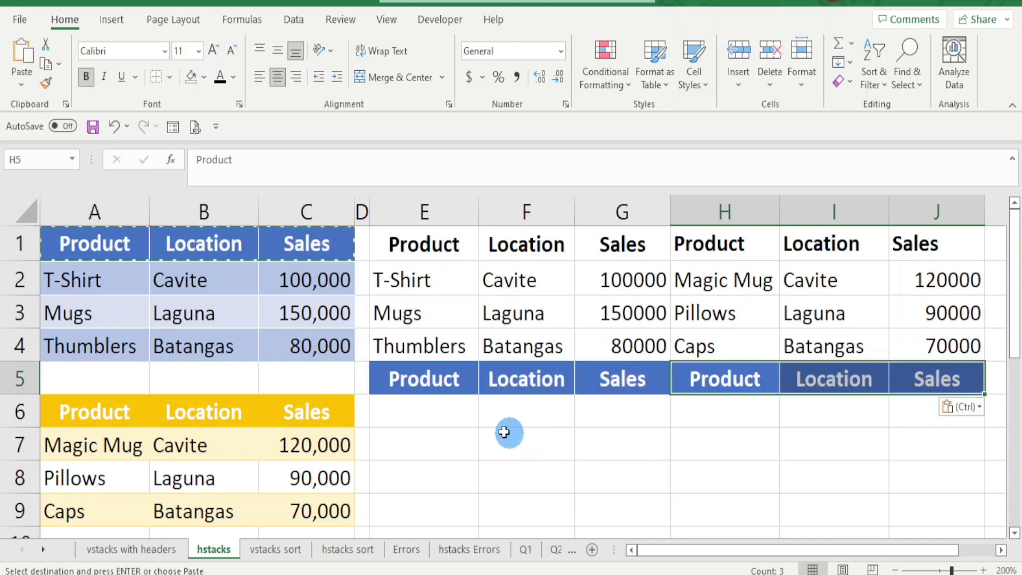
# Enter =HSTACK(A2:C4,A7:C9) in E6 to place both tables' data side by side
pyautogui.click(406, 413)
pyautogui.write('=sh')
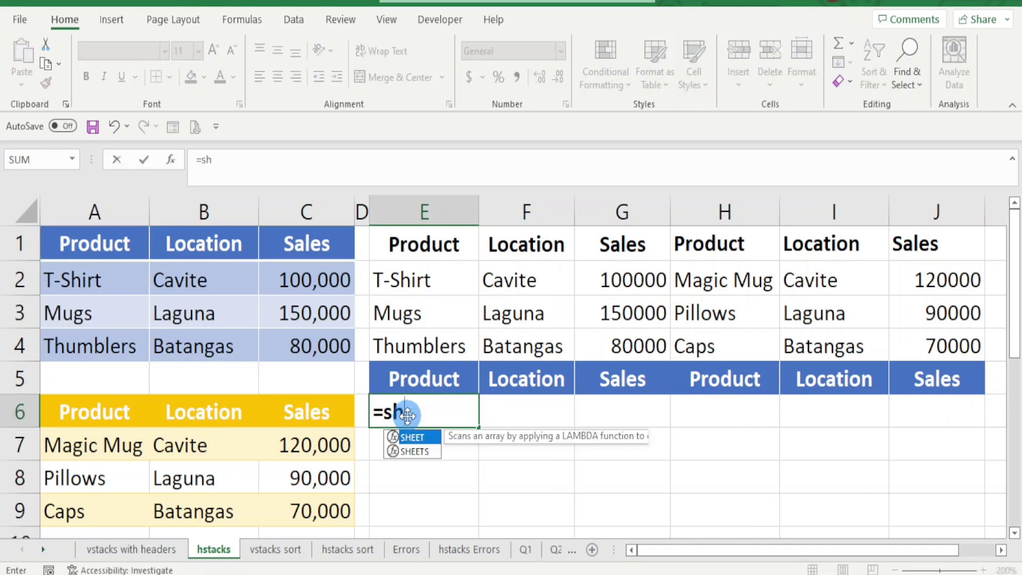
pyautogui.press('BackSpace')
pyautogui.press('BackSpace')
pyautogui.write('hst')
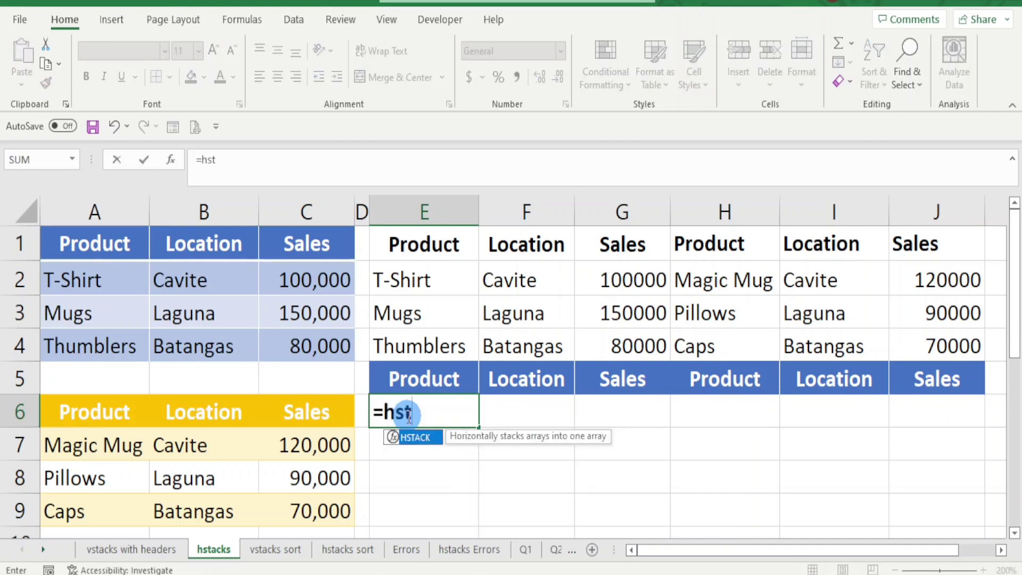
pyautogui.doubleClick(407, 437)
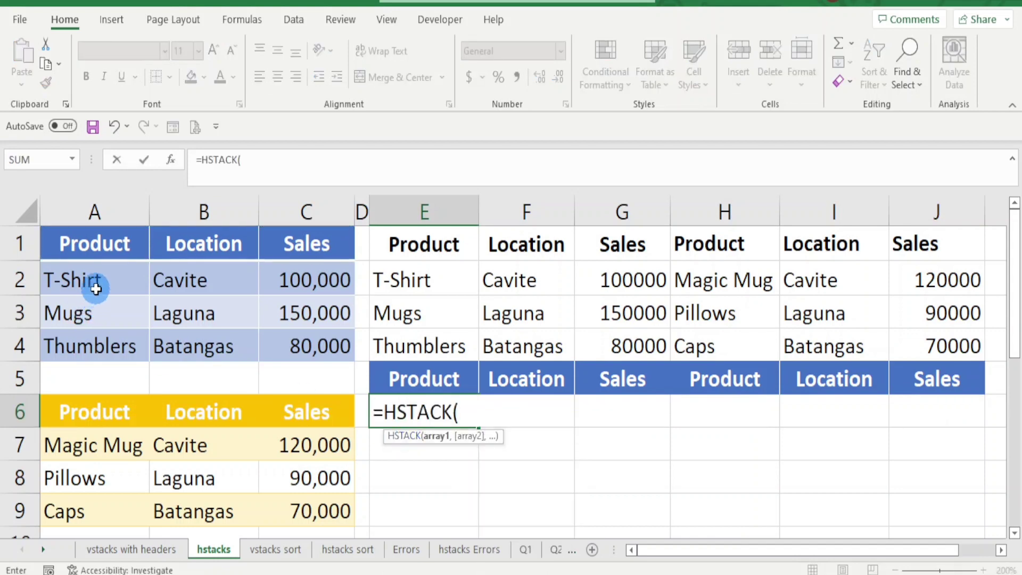
pyautogui.moveTo(155, 314); pyautogui.dragTo(294, 346)
pyautogui.moveTo(110, 279)
pyautogui.mouseDown()
pyautogui.moveTo(262, 335)
pyautogui.moveTo(304, 335)
pyautogui.mouseUp()
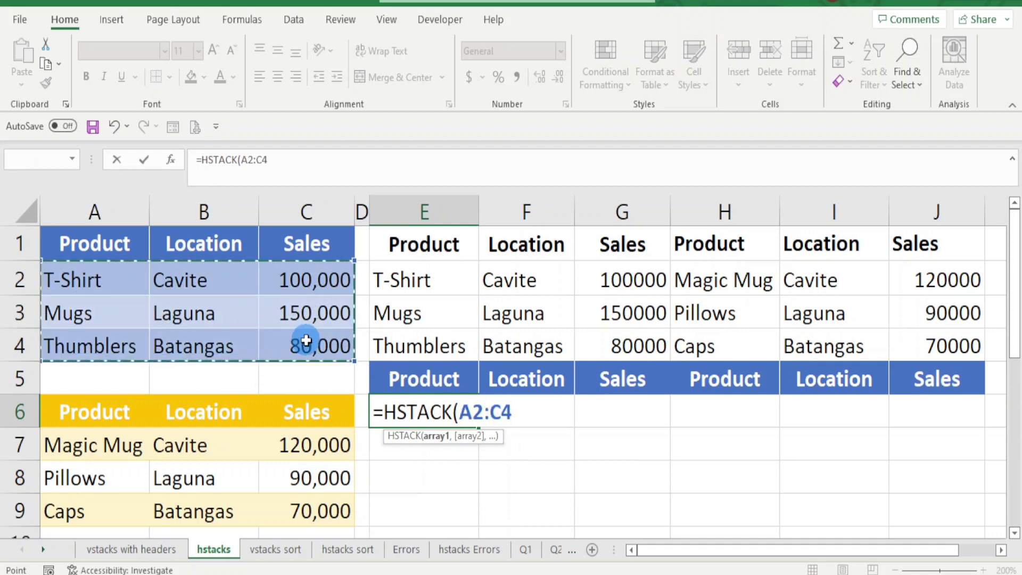
pyautogui.write(',')
pyautogui.moveTo(75, 445); pyautogui.dragTo(301, 511)
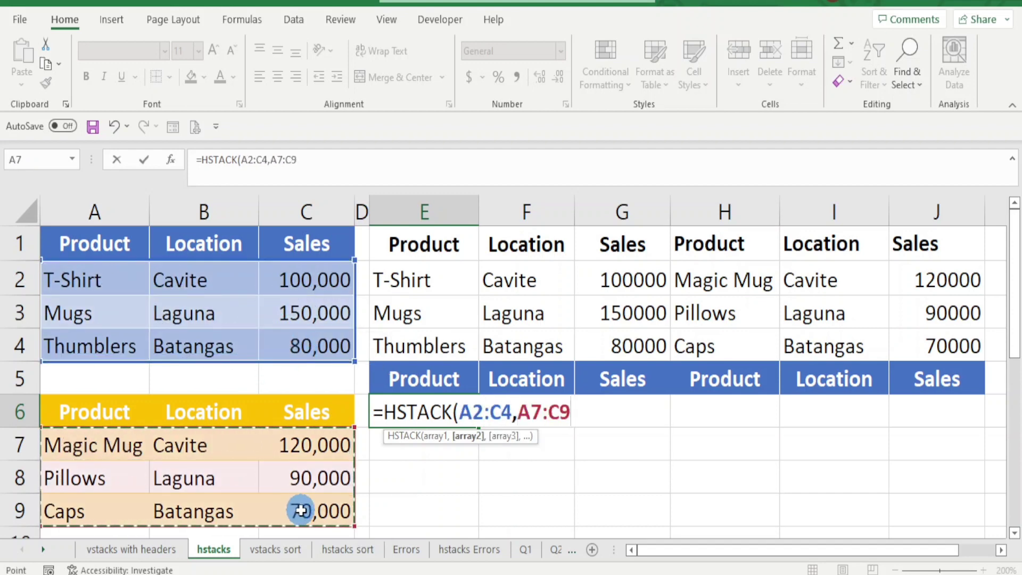
pyautogui.press('Return')
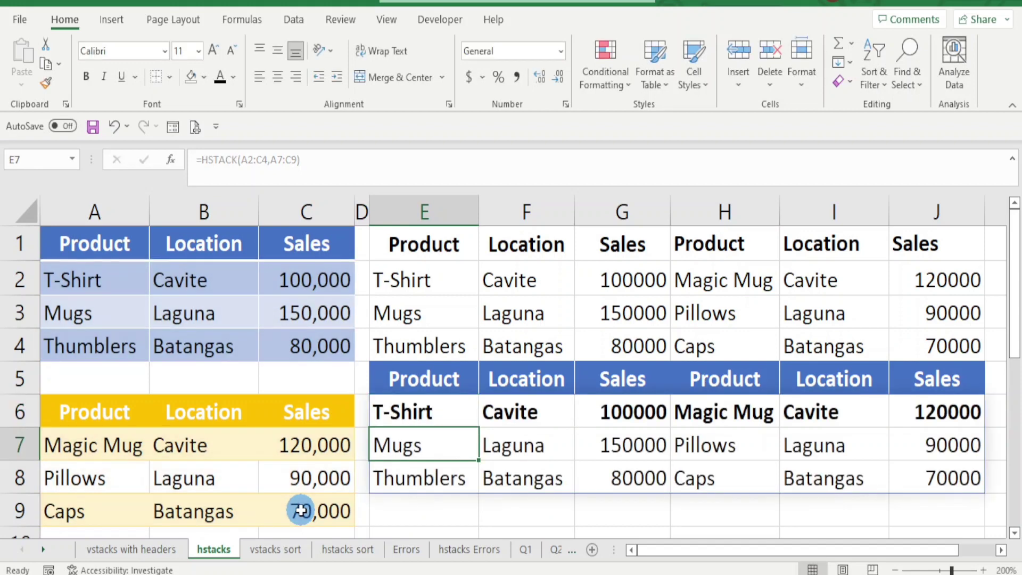
# Compare the E6 result with the E1 formula and the pasted headers in E5 and J5
pyautogui.click(847, 413)
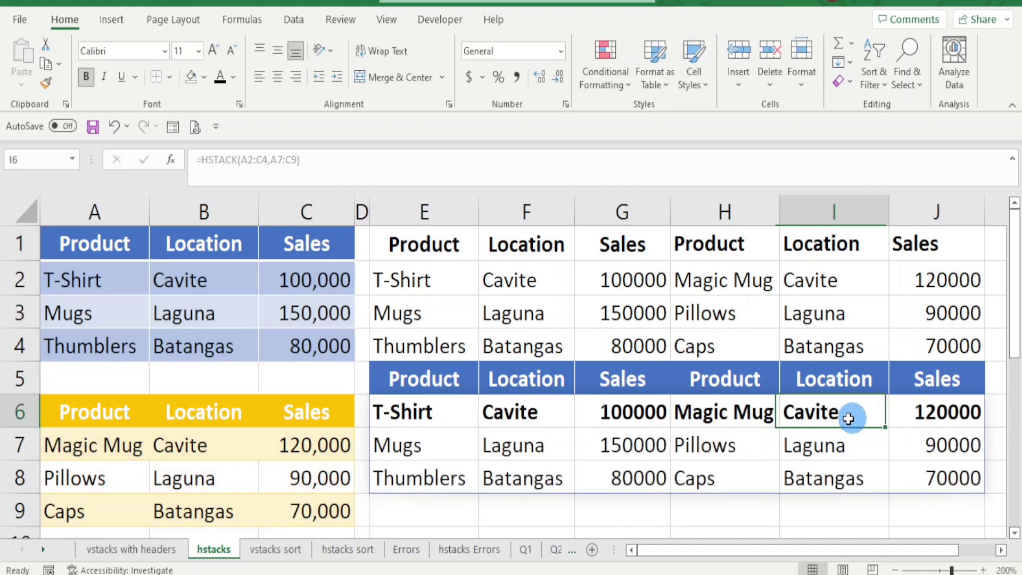
pyautogui.click(461, 421)
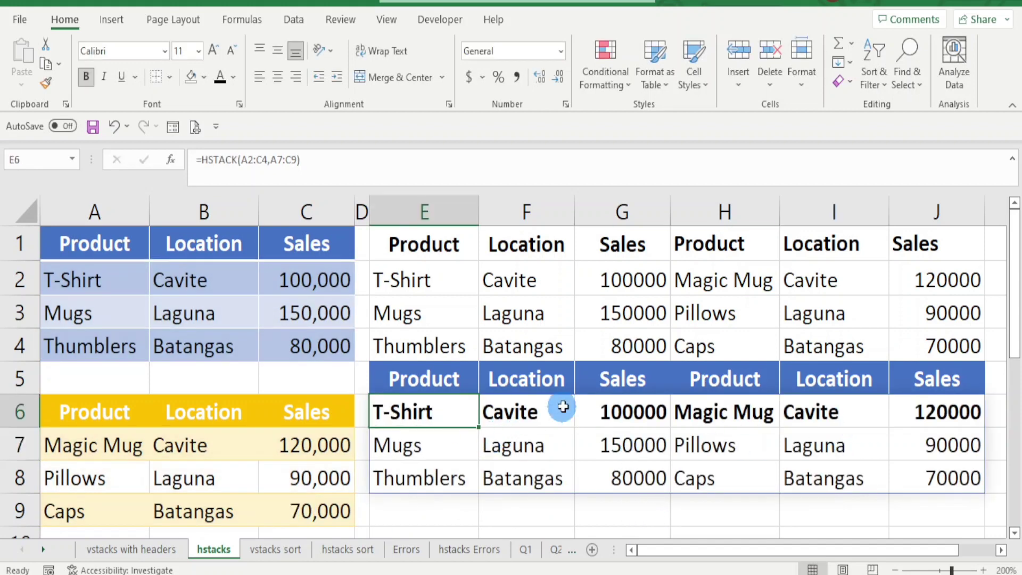
pyautogui.click(424, 242)
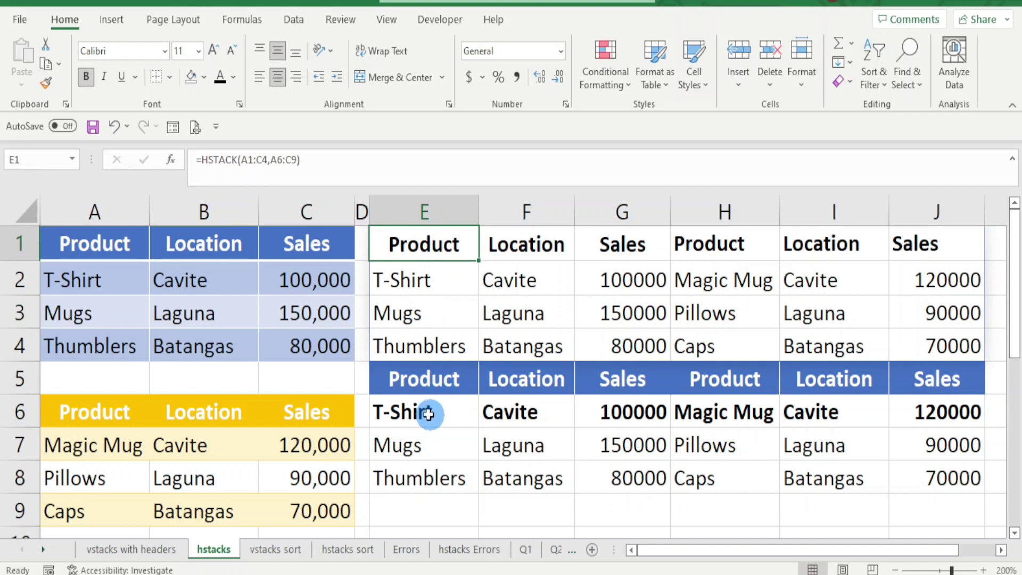
pyautogui.moveTo(126, 283); pyautogui.dragTo(277, 335)
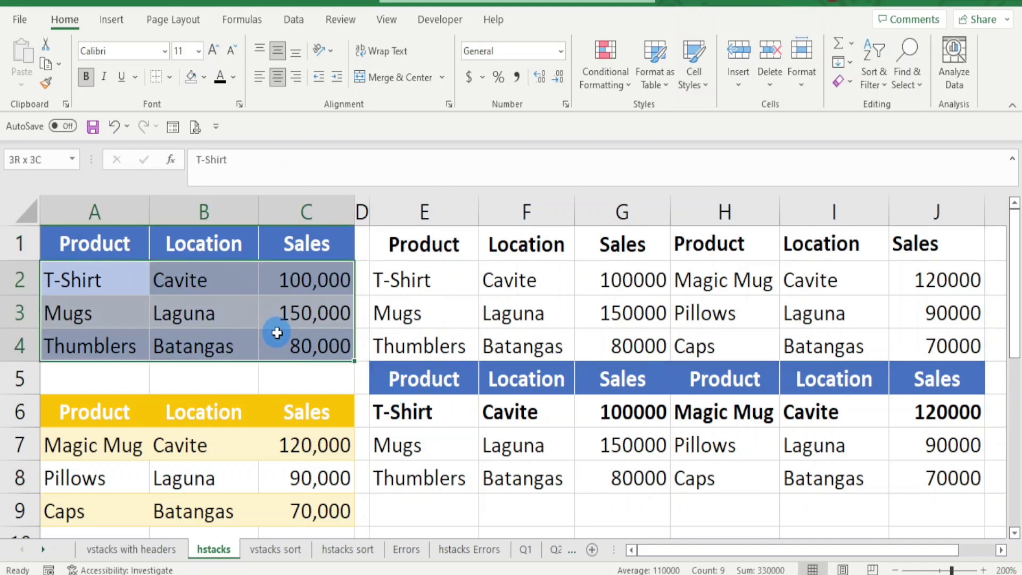
pyautogui.click(406, 379)
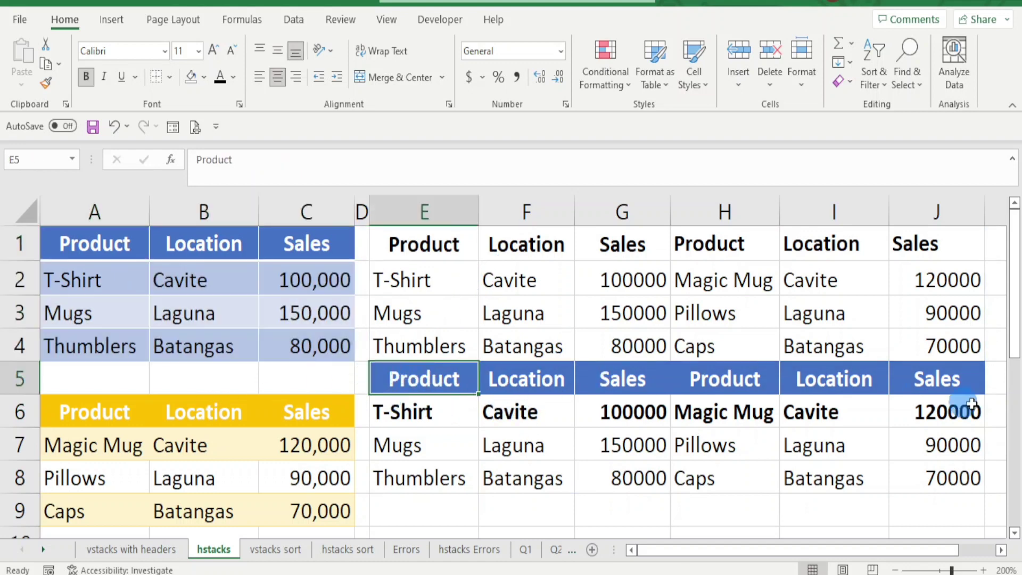
pyautogui.click(925, 381)
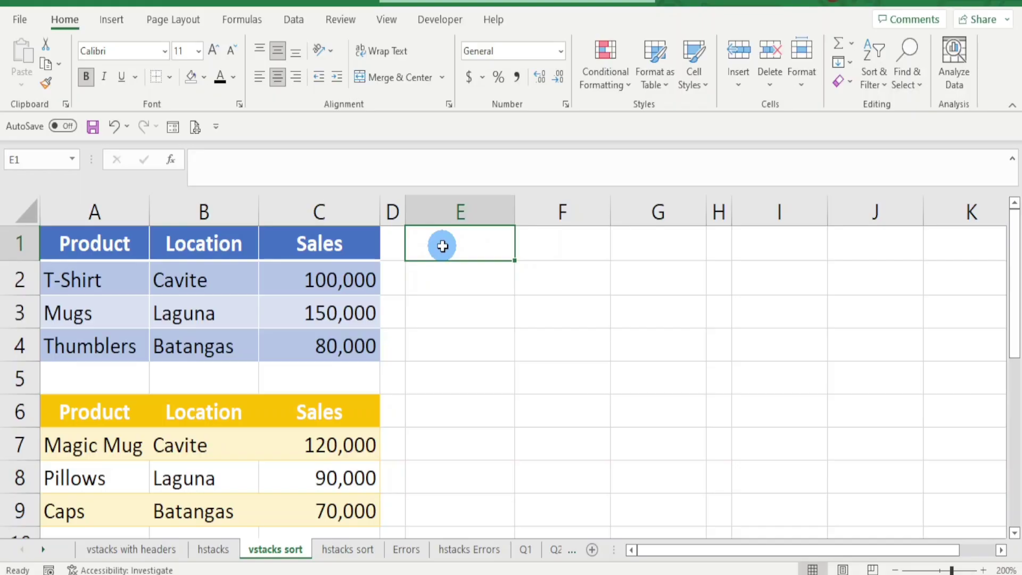
# Enter =VSTACK(A1:C4,A7:C9) in E1, spilling seven rows into E1:G7
pyautogui.write('=vts')
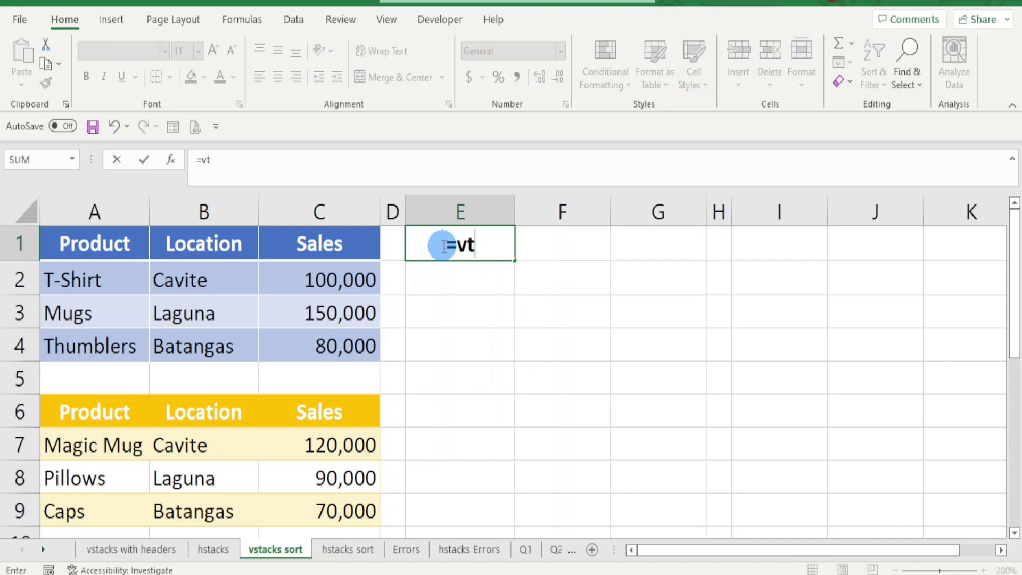
pyautogui.press('BackSpace')
pyautogui.write('st')
pyautogui.doubleClick(475, 271)
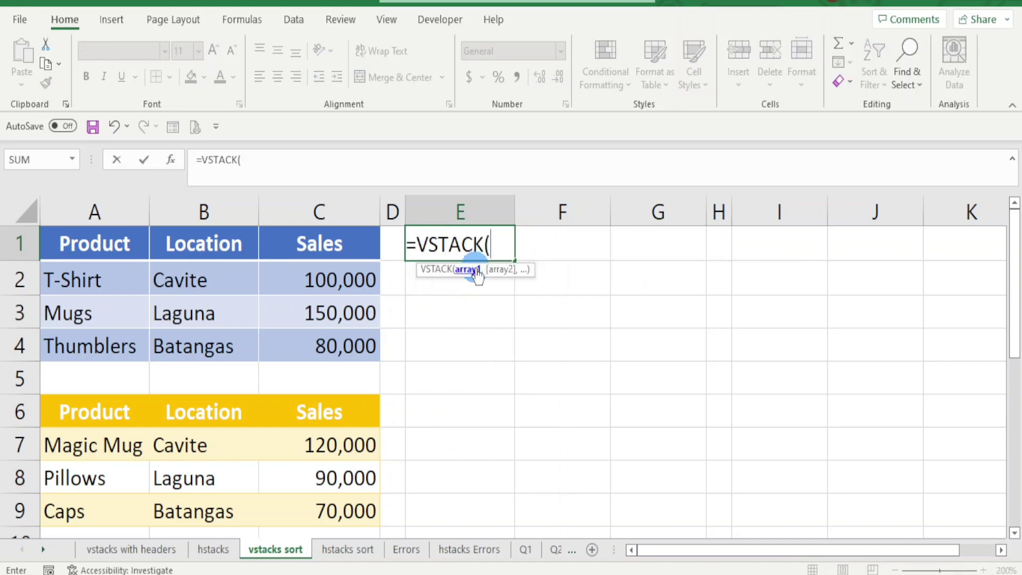
pyautogui.moveTo(141, 242); pyautogui.dragTo(332, 332)
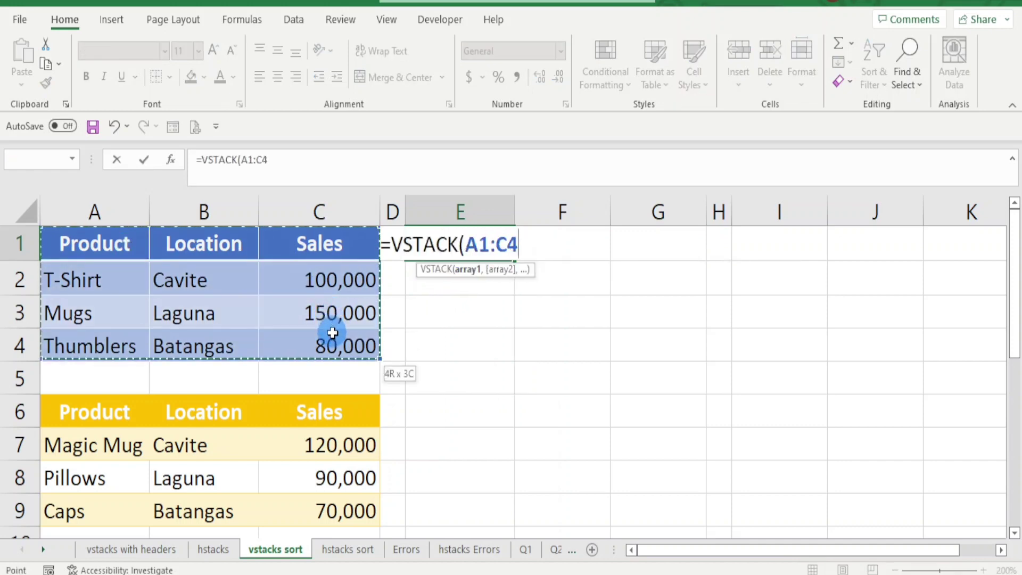
pyautogui.write(',')
pyautogui.moveTo(103, 440); pyautogui.dragTo(318, 517)
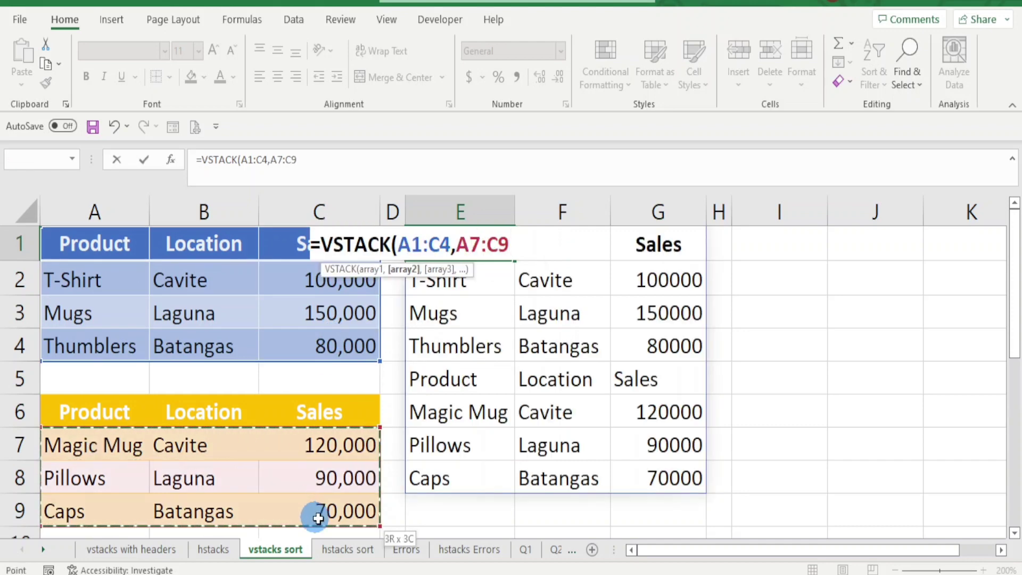
pyautogui.press('Return')
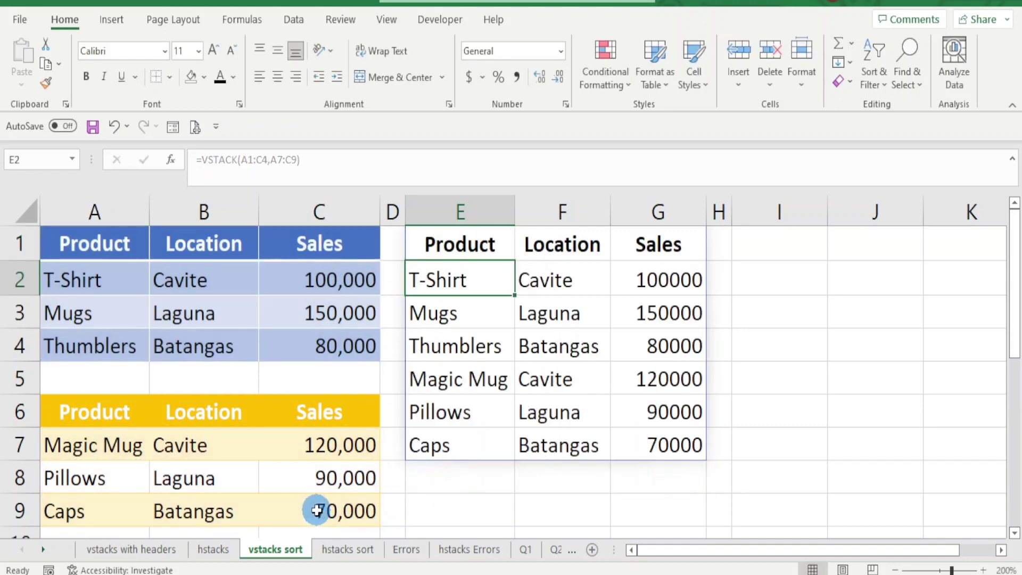
pyautogui.doubleClick(435, 237)
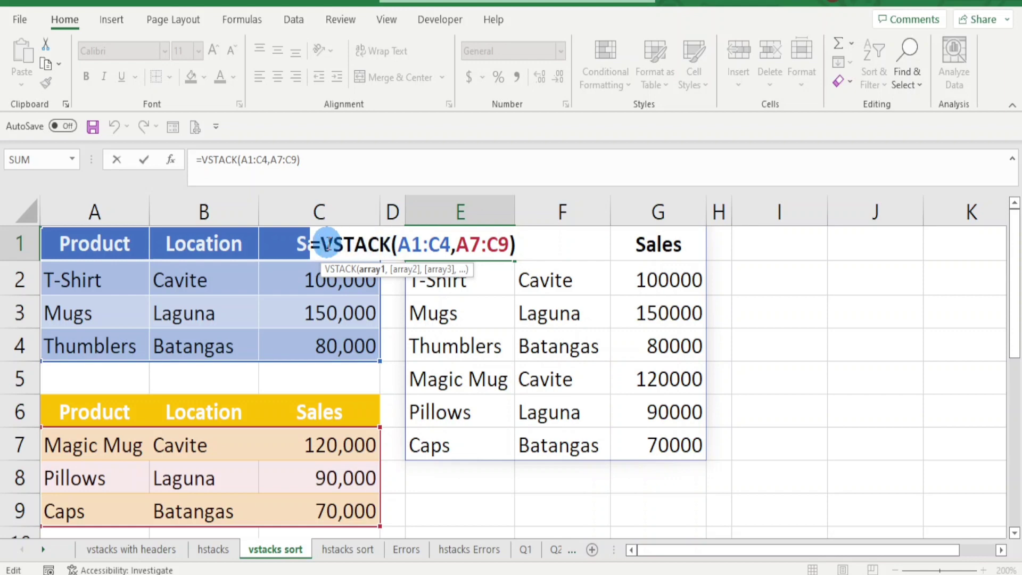
# Wrap E1's formula as =SORT(VSTACK(A1:C4,A7:C9),3,1) to sort by Sales ascending
pyautogui.click(323, 243)
pyautogui.write('sort')
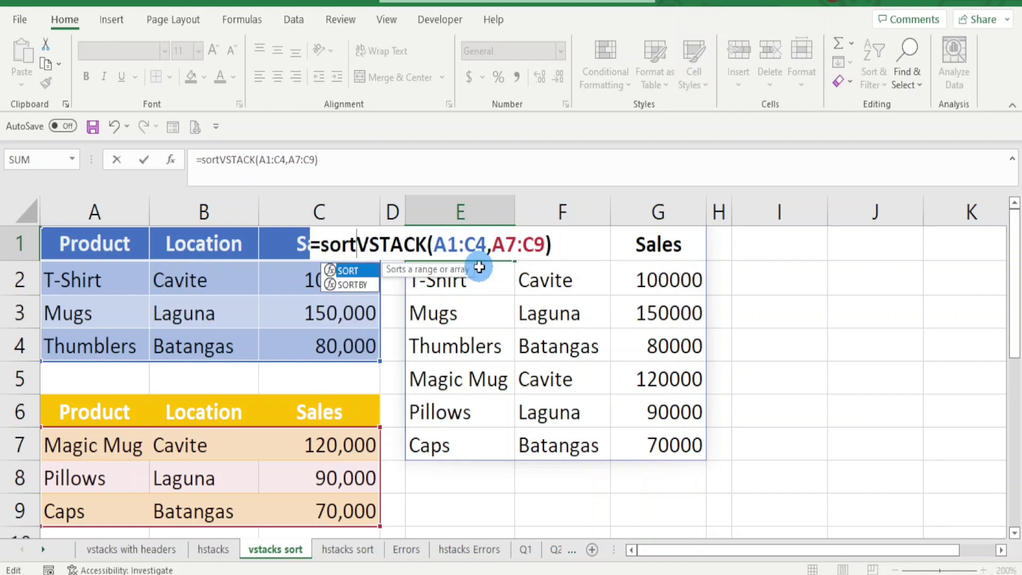
pyautogui.write('(')
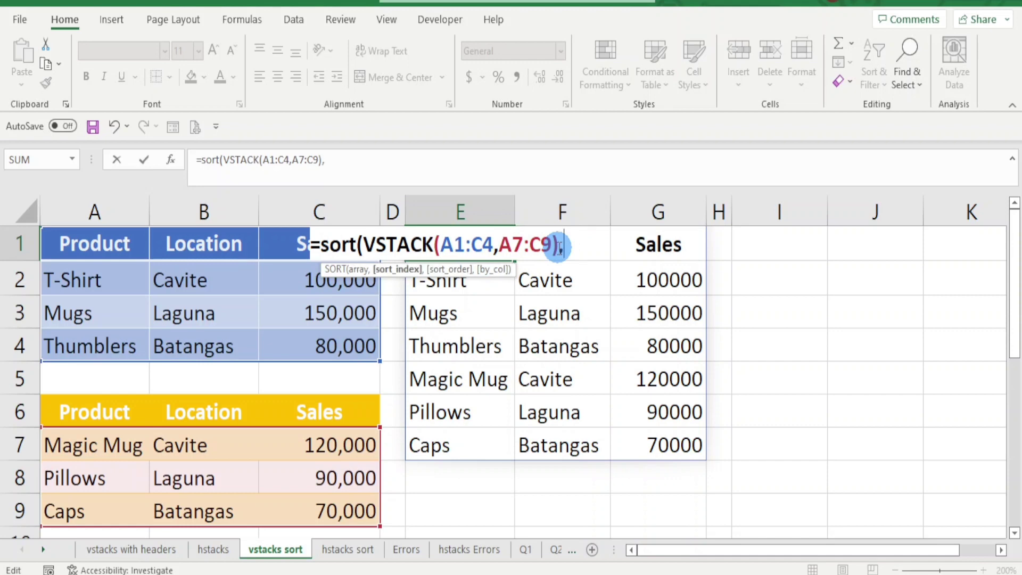
pyautogui.write(',')
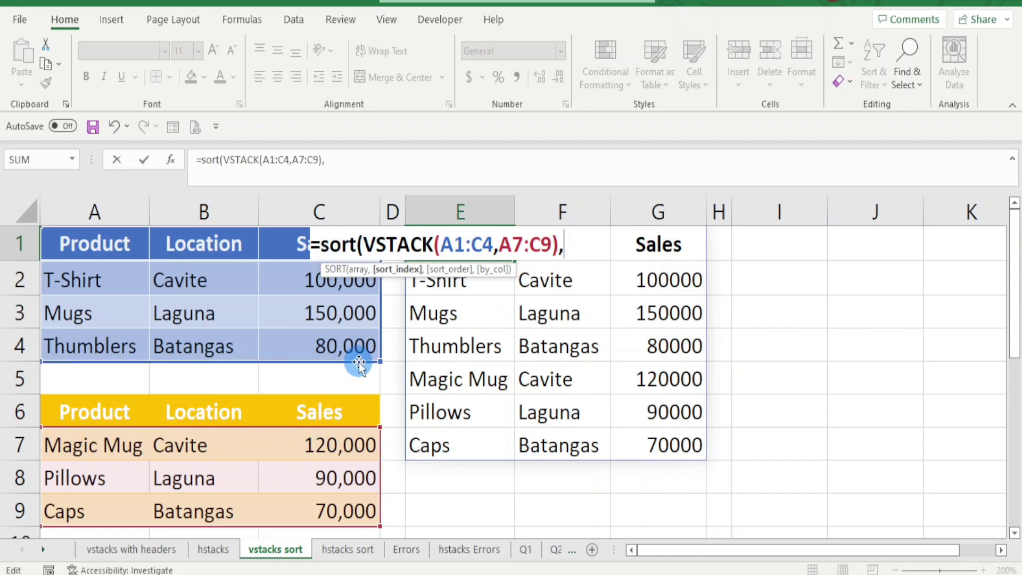
pyautogui.write('3,')
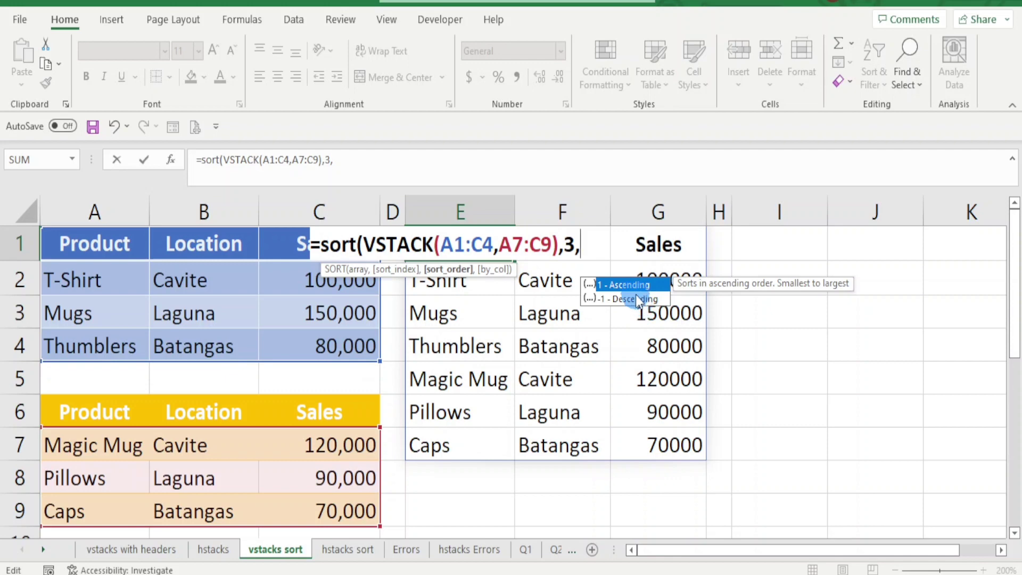
pyautogui.write('1')
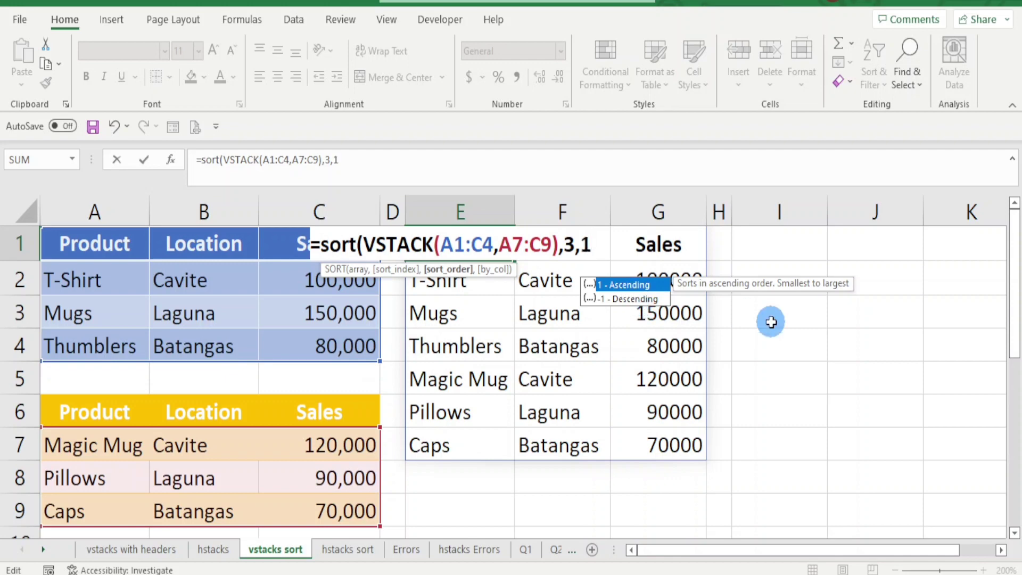
pyautogui.write(')')
pyautogui.press('Return')
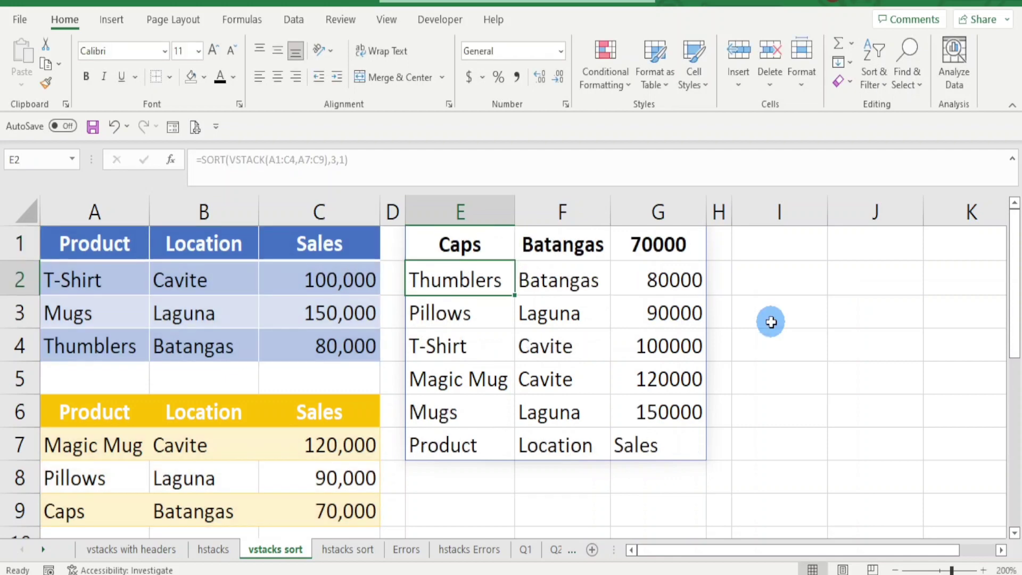
# Inspect the sorted result, noting the header row landed in E7:G7, and recommit E1
pyautogui.click(464, 243)
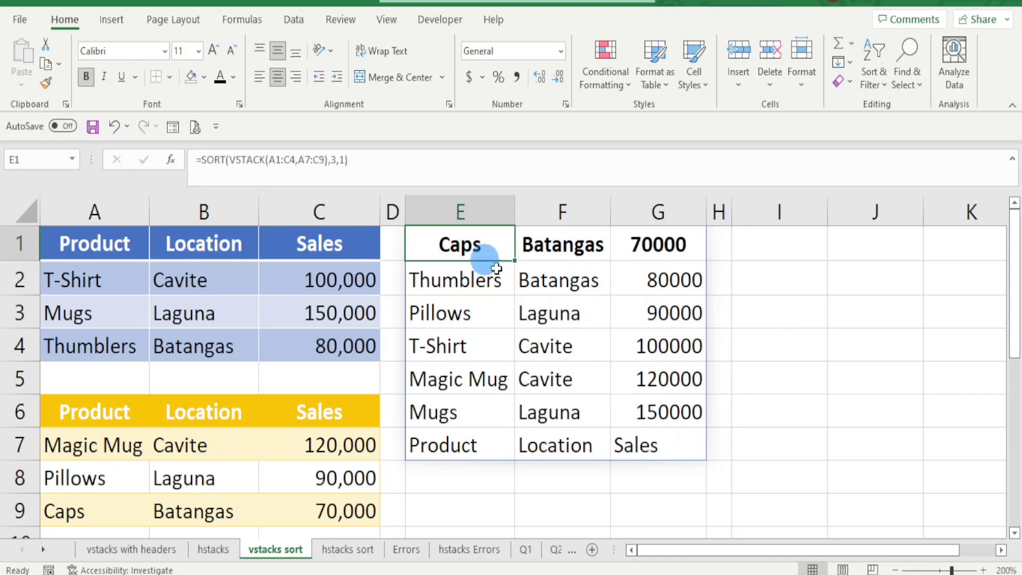
pyautogui.moveTo(456, 447); pyautogui.dragTo(657, 444)
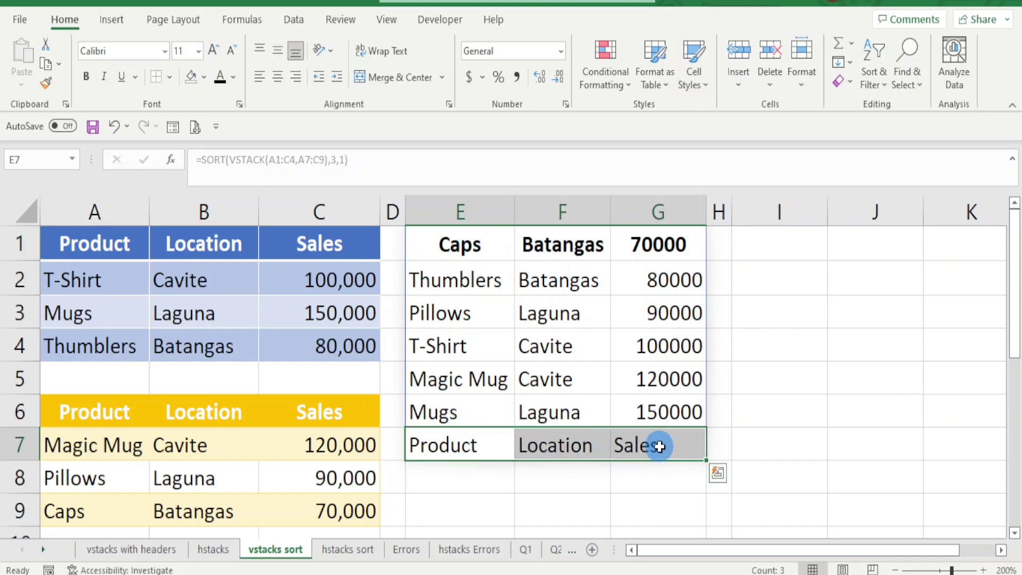
pyautogui.click(460, 244)
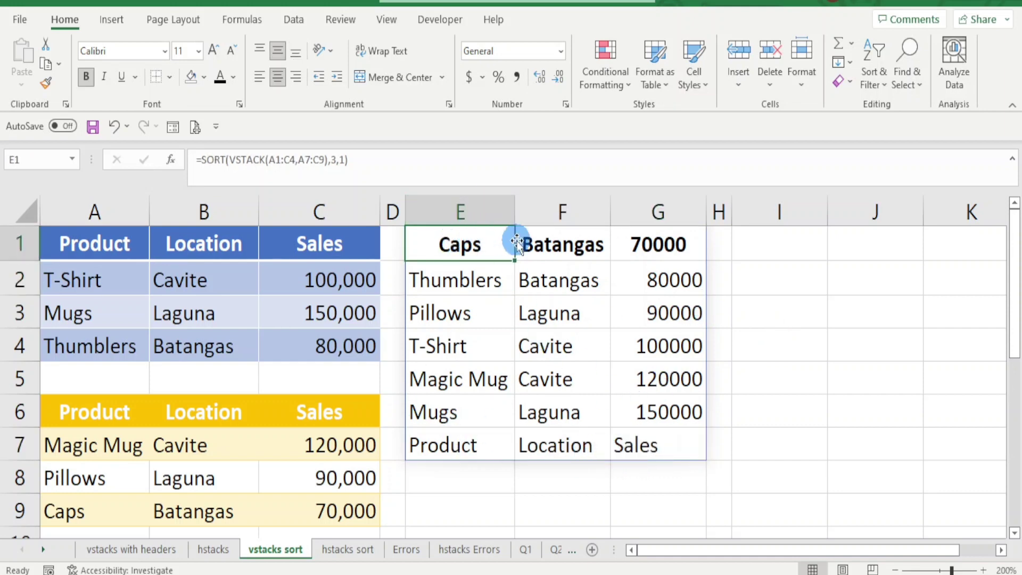
pyautogui.doubleClick(436, 246)
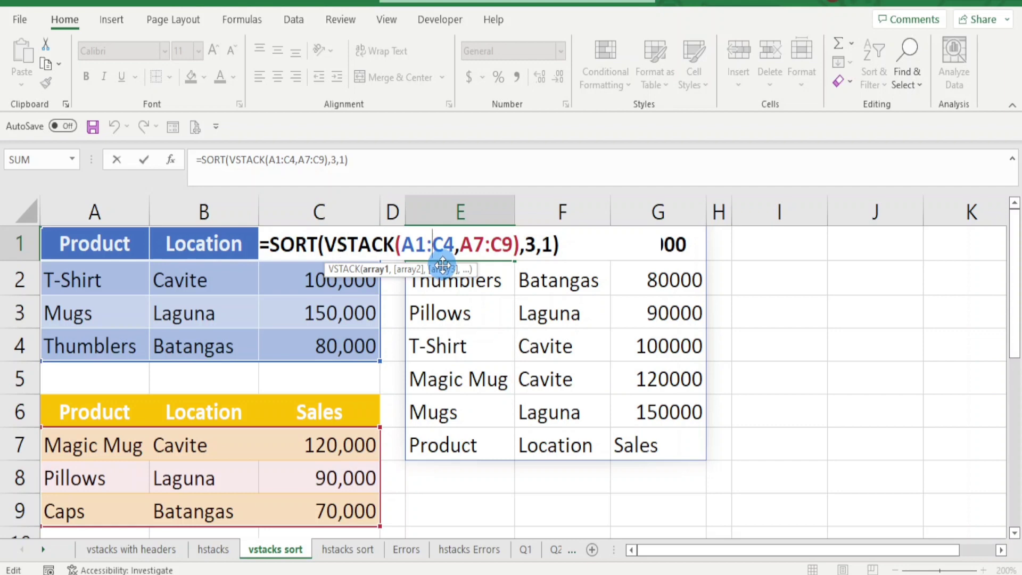
pyautogui.press('Return')
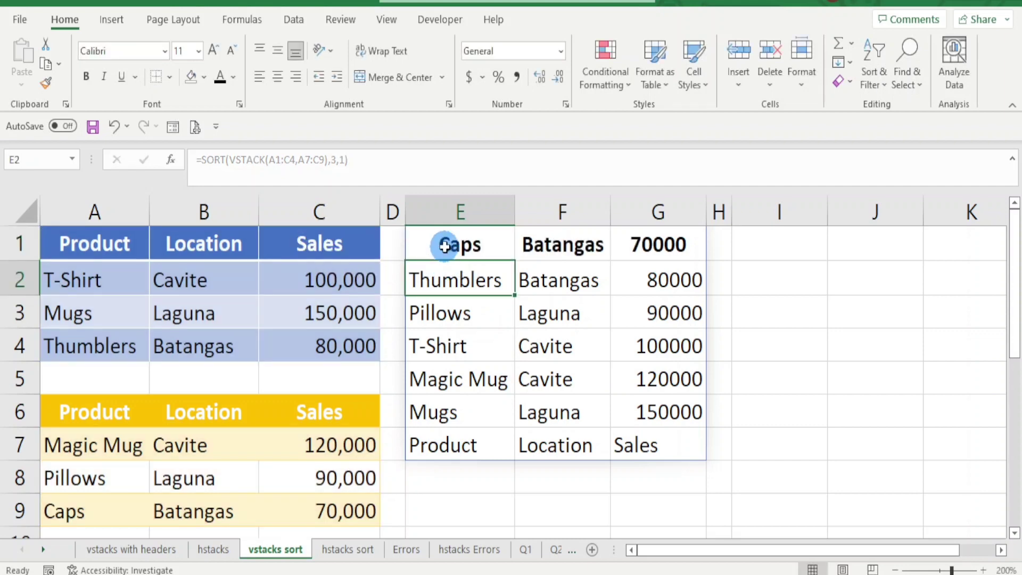
pyautogui.click(445, 244)
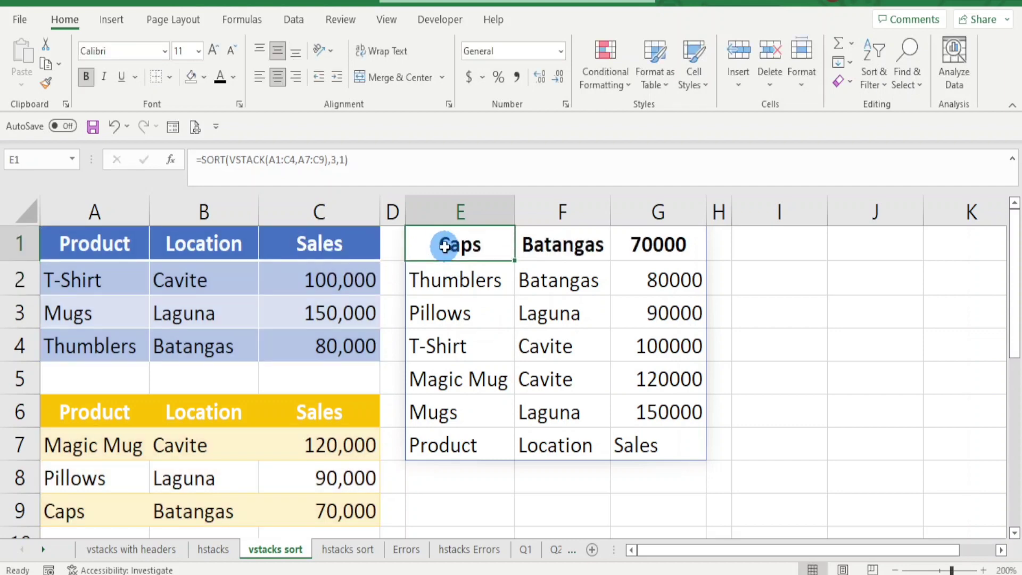
# Start E1's new formula with VSTACK for the {"Products","Location","Sales"} header array
pyautogui.write('=st')
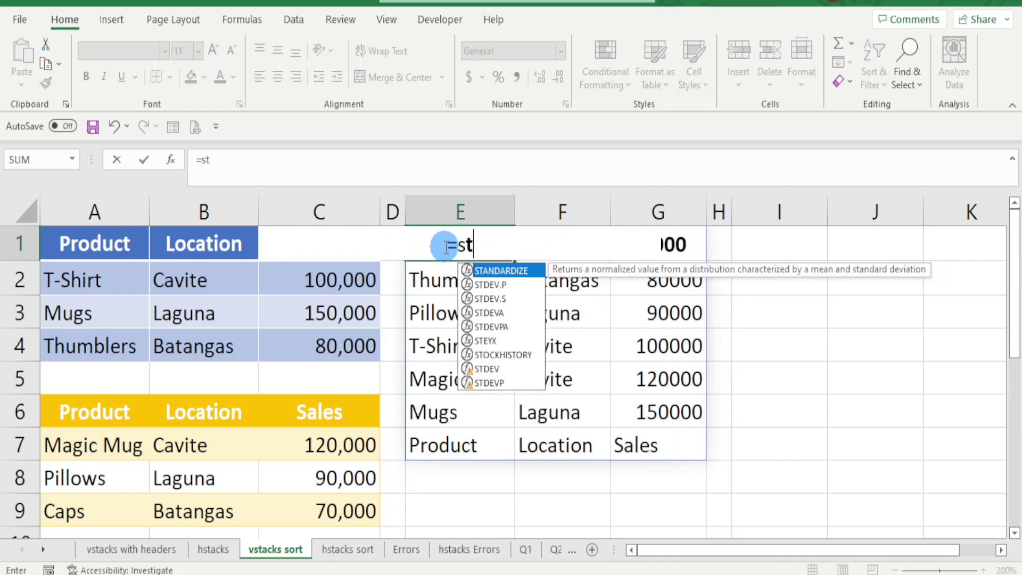
pyautogui.press('BackSpace')
pyautogui.press('BackSpace')
pyautogui.write('vs')
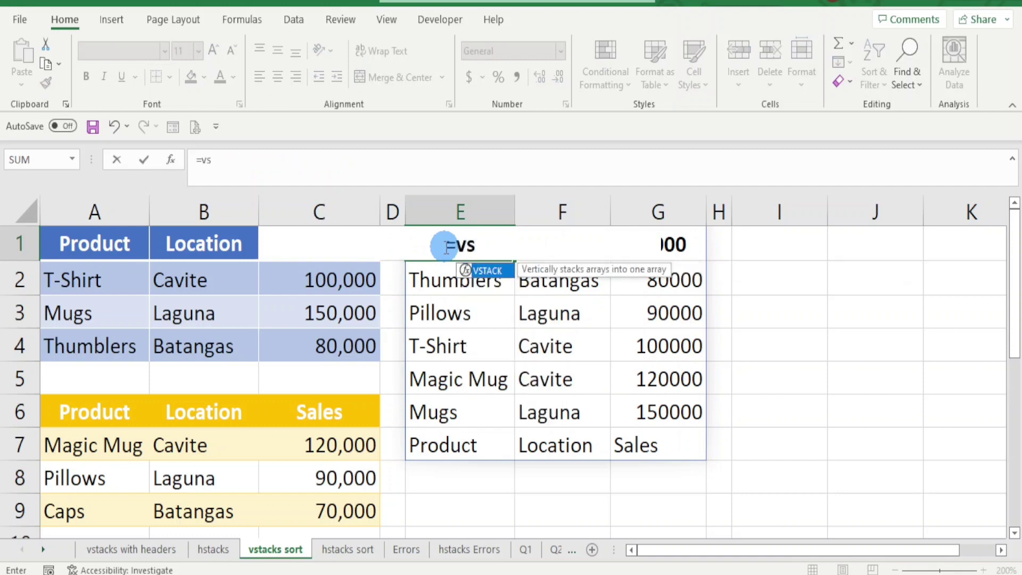
pyautogui.write('t')
pyautogui.doubleClick(474, 271)
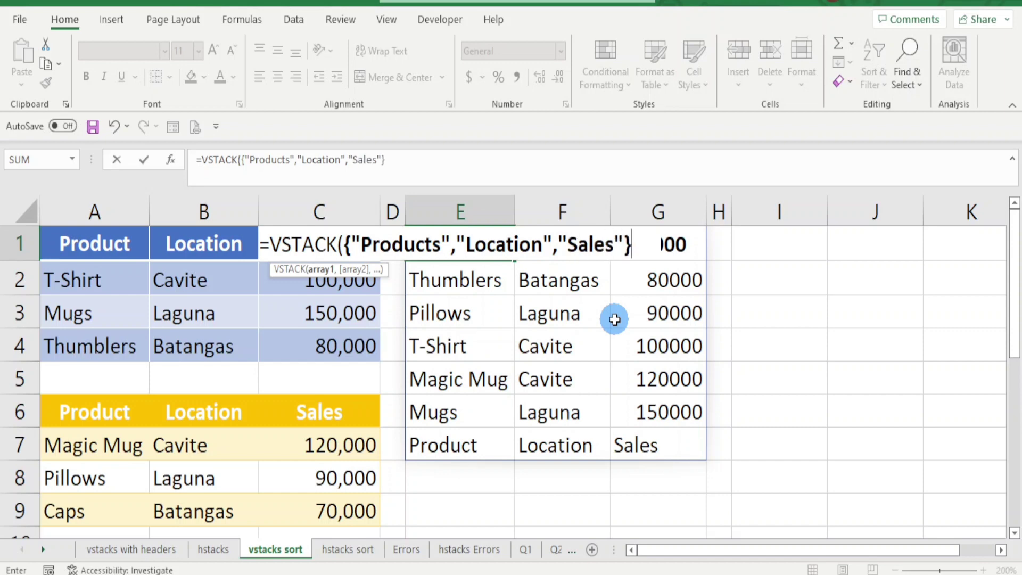
# Add SORT(VSTACK(A2:C4,A7:C9)) as the second argument beneath the header
pyautogui.write(',')
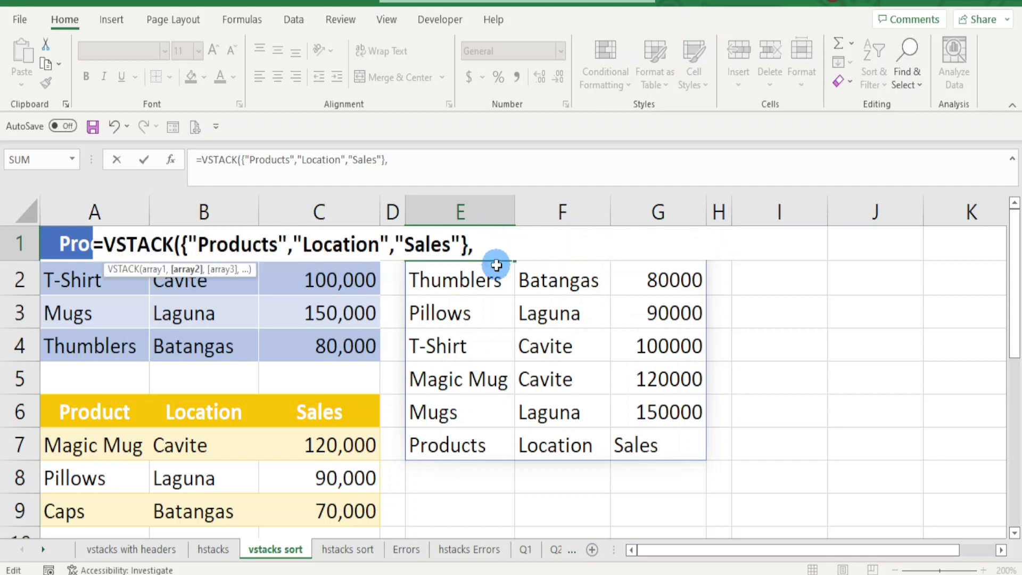
pyautogui.write('sort')
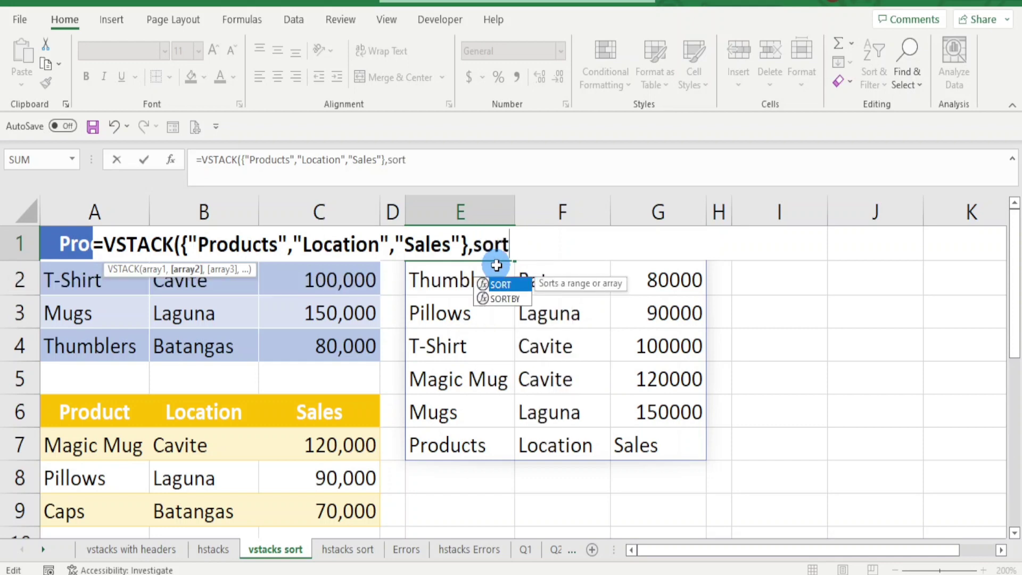
pyautogui.write('(vst')
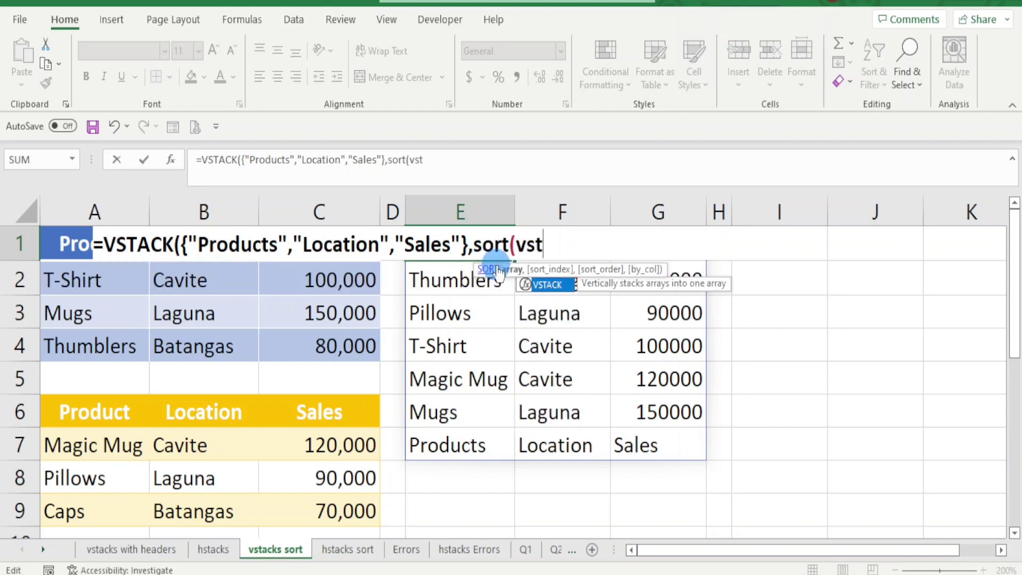
pyautogui.write('a')
pyautogui.doubleClick(551, 285)
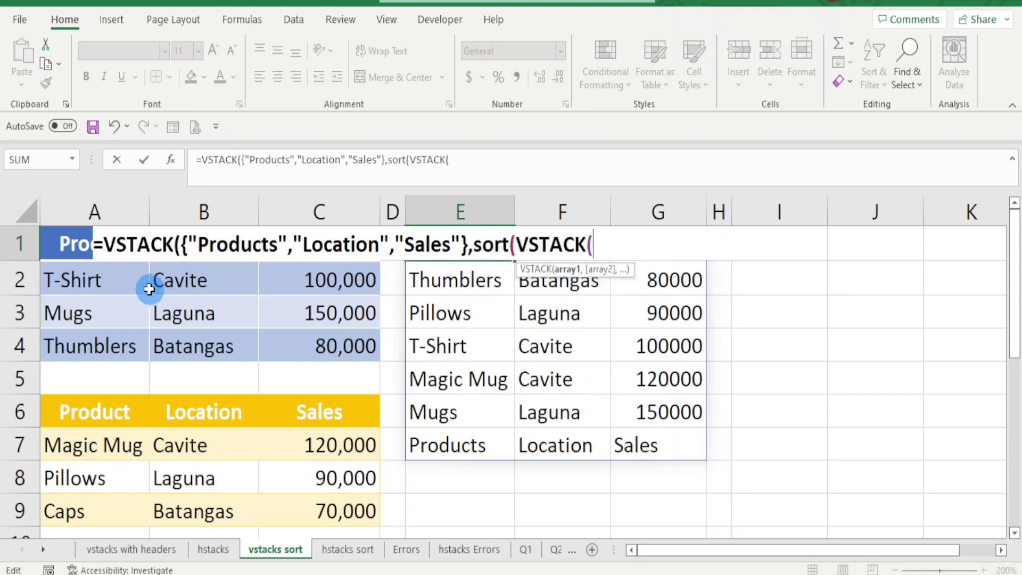
pyautogui.moveTo(143, 284); pyautogui.dragTo(354, 349)
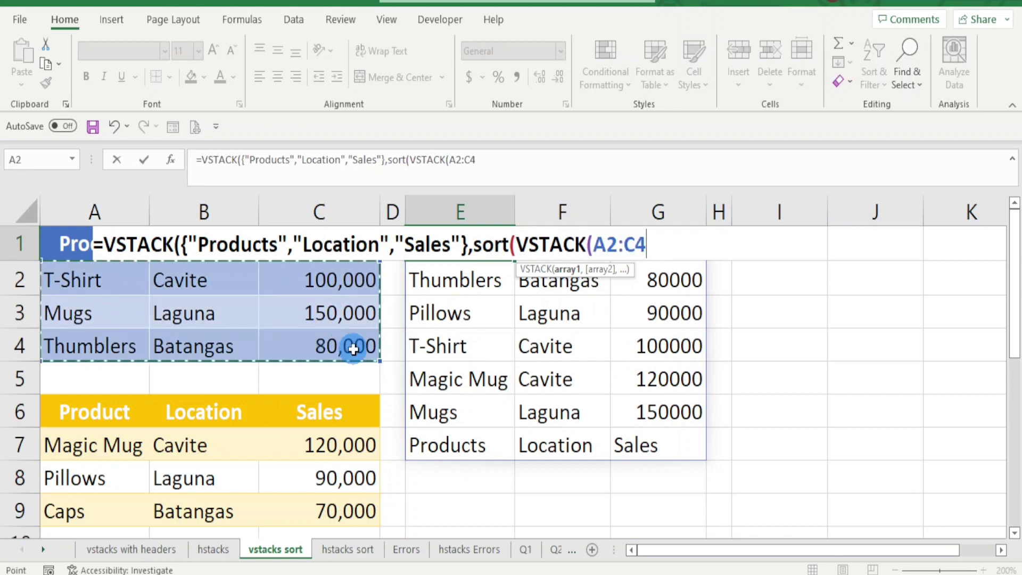
pyautogui.write(',')
pyautogui.moveTo(128, 447); pyautogui.dragTo(319, 510)
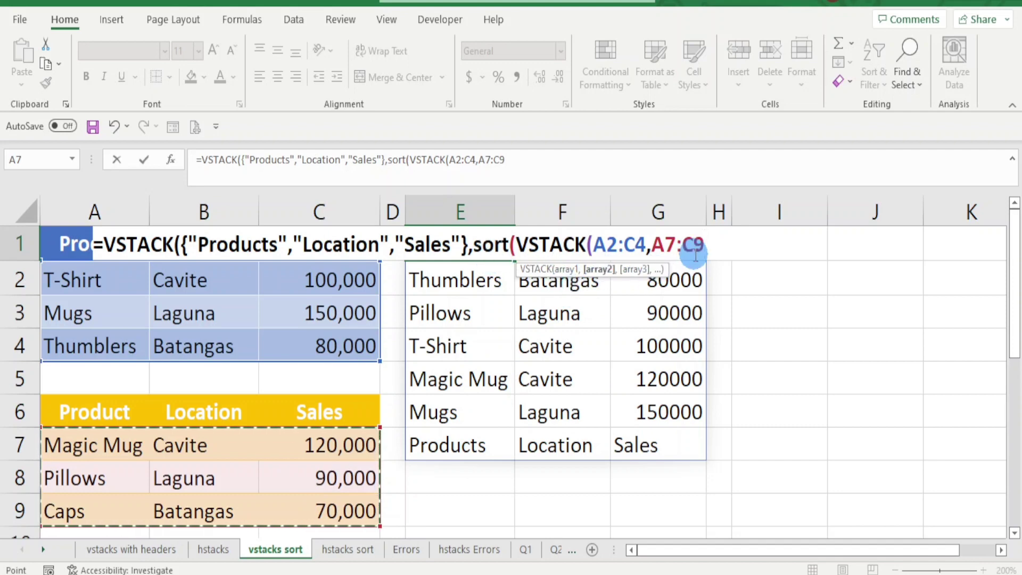
pyautogui.write(')')
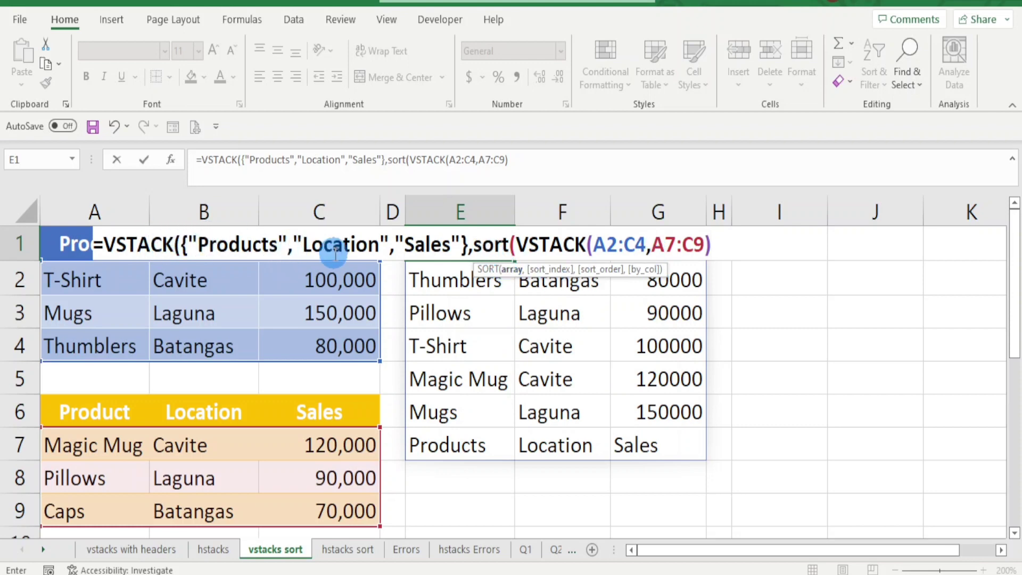
# Give SORT the arguments 3,1,FALSE and commit E1's finished formula
pyautogui.click(501, 245)
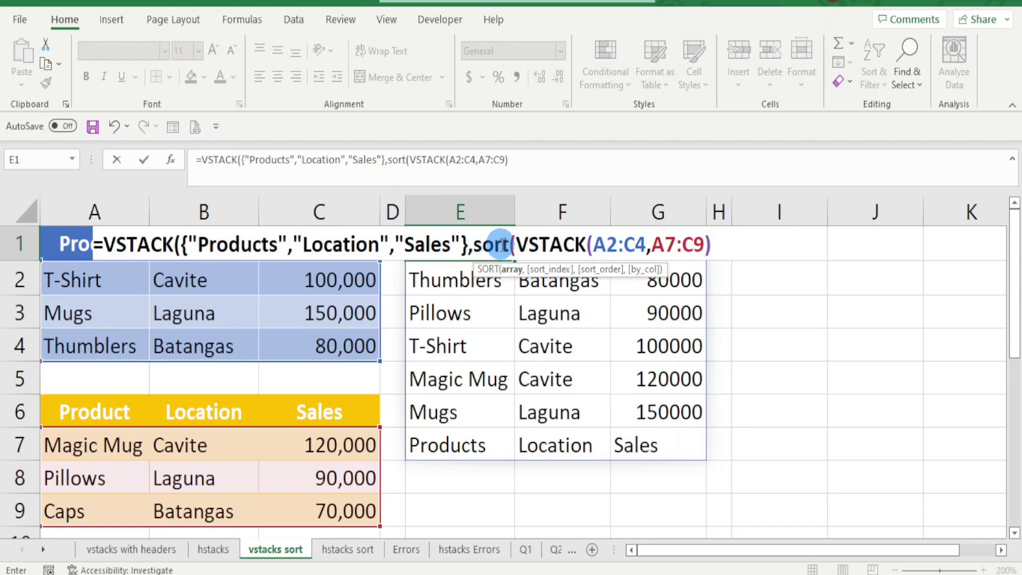
pyautogui.click(495, 245)
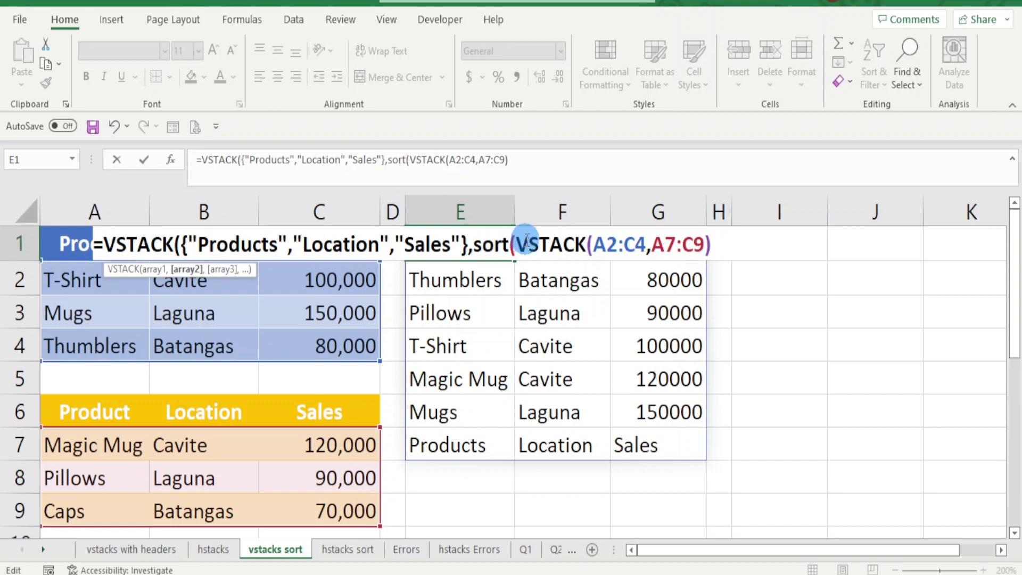
pyautogui.moveTo(515, 243); pyautogui.dragTo(694, 243)
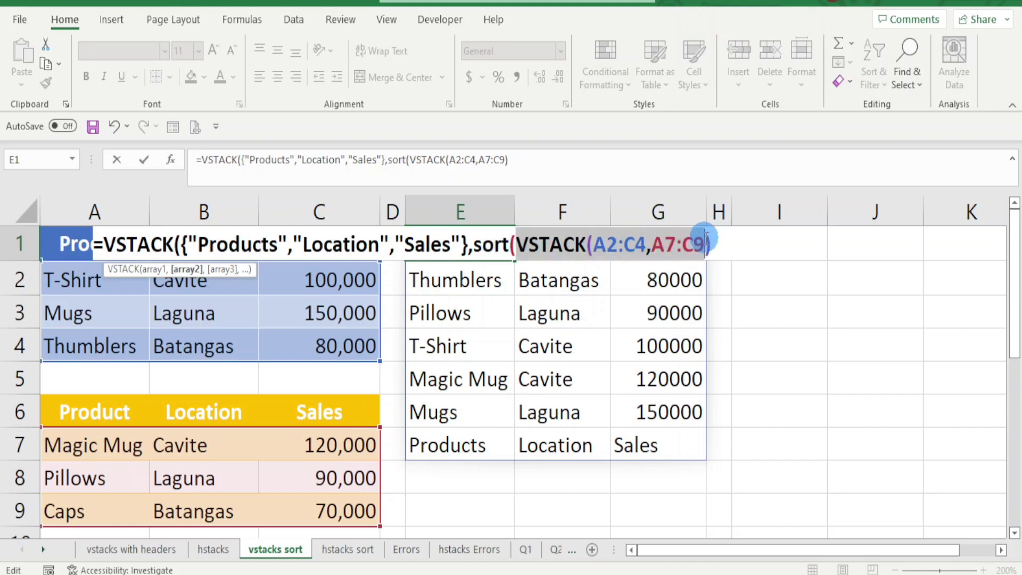
pyautogui.click(713, 243)
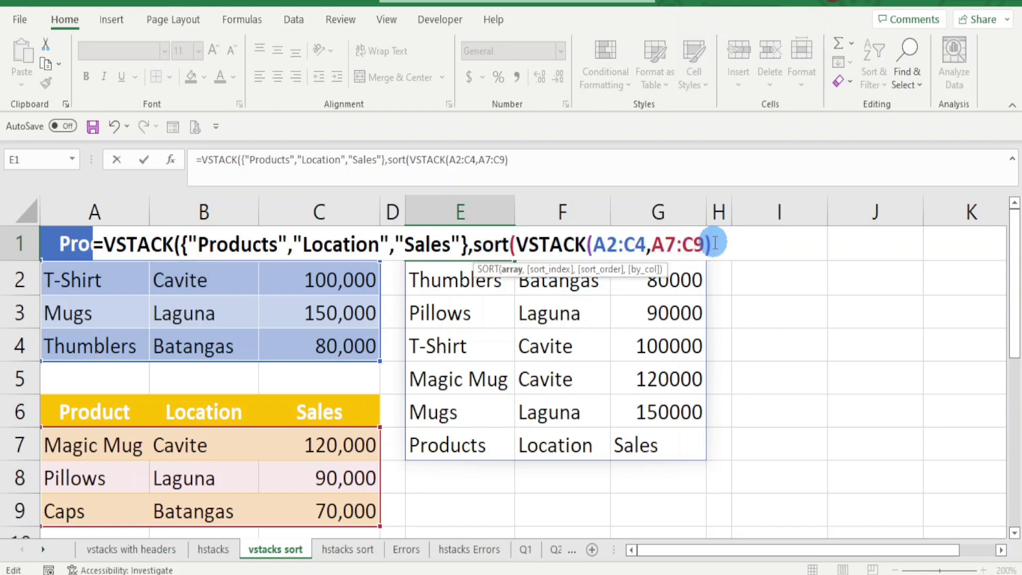
pyautogui.write(',')
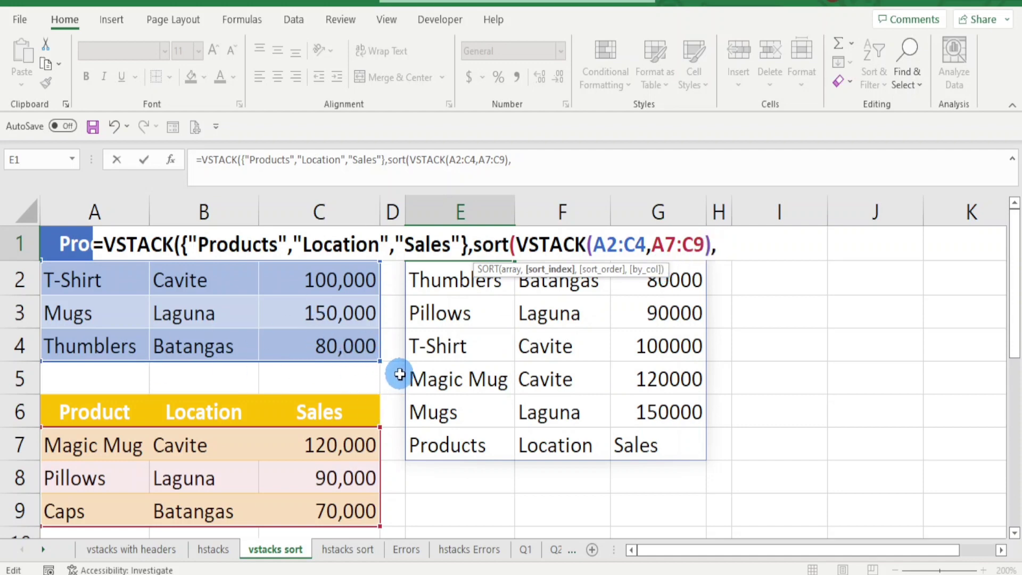
pyautogui.write('3')
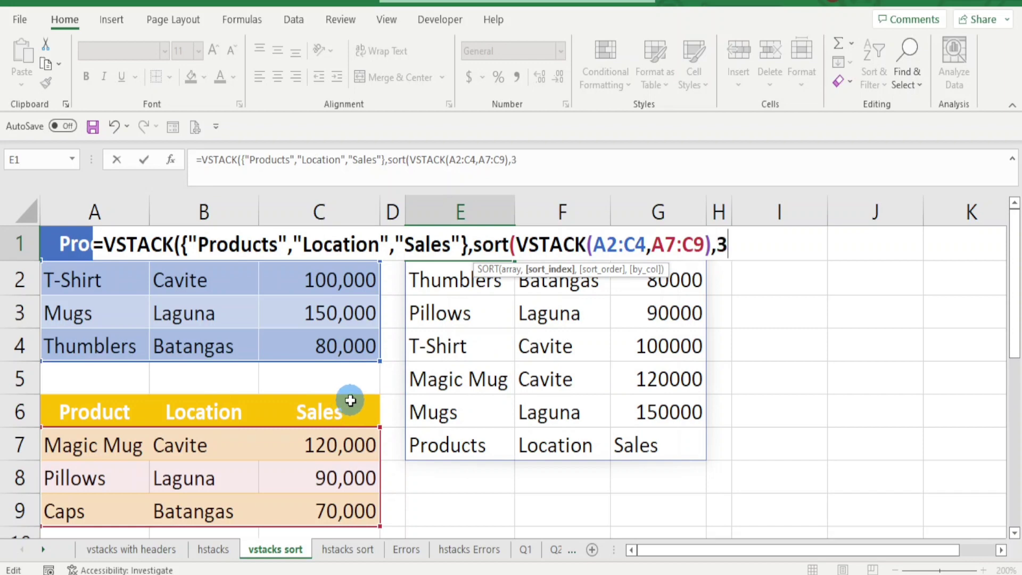
pyautogui.write(',')
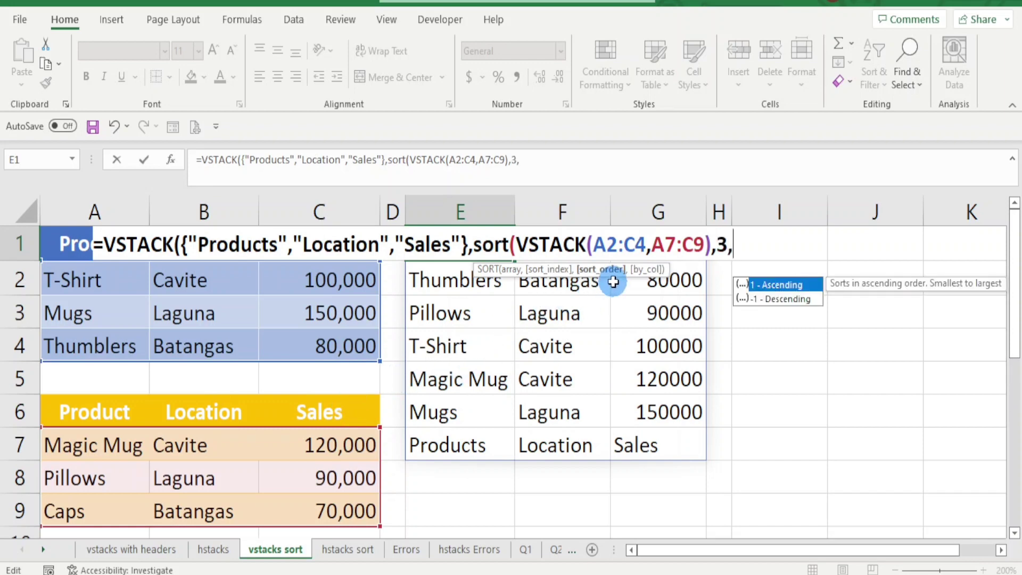
pyautogui.write('1,')
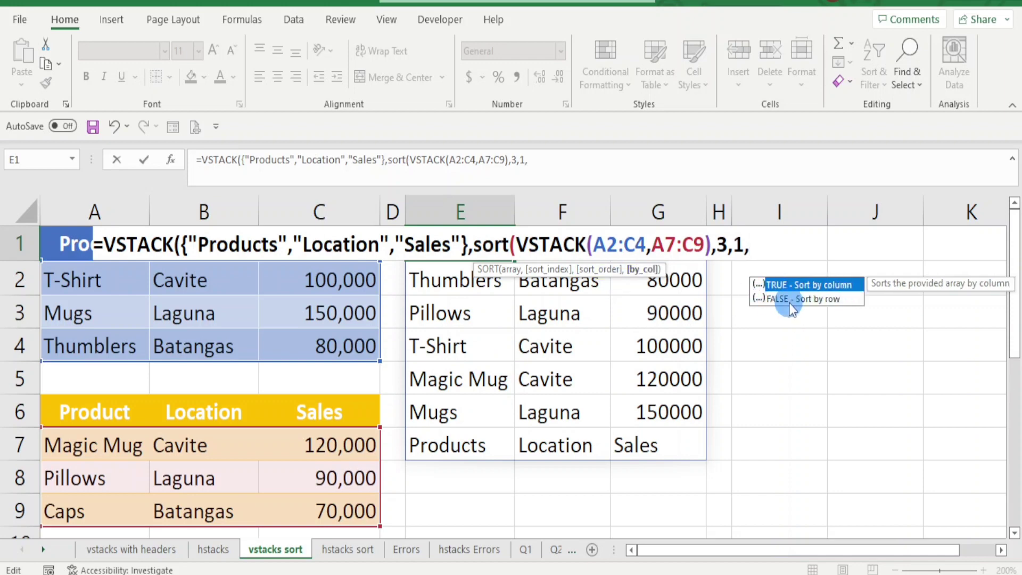
pyautogui.doubleClick(777, 299)
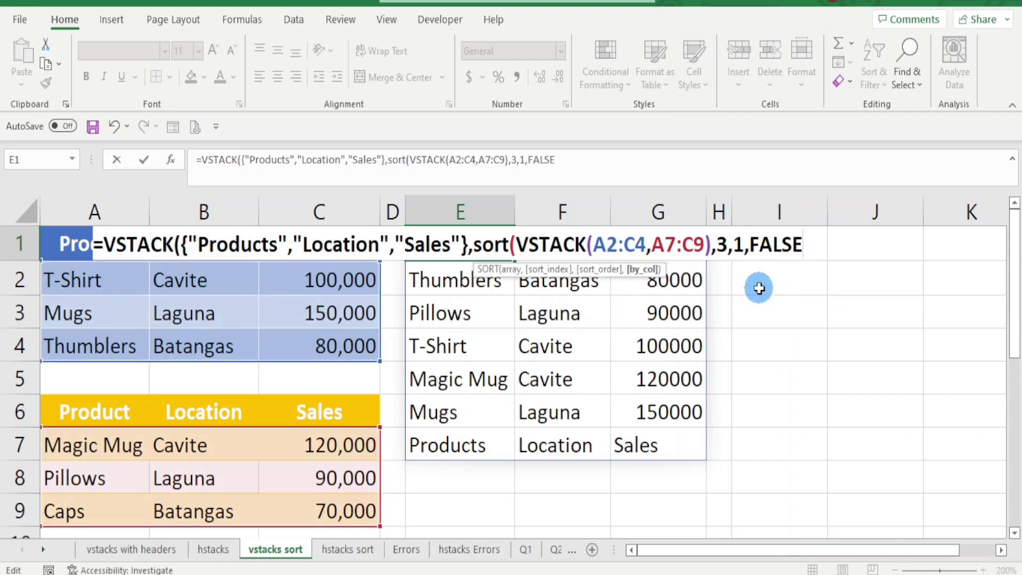
pyautogui.write(')')
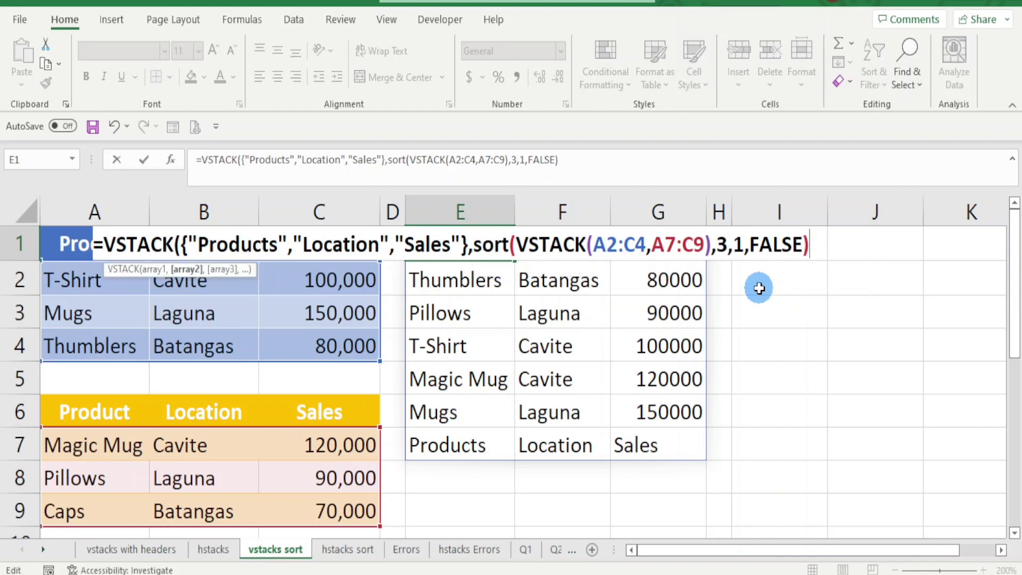
pyautogui.write(')')
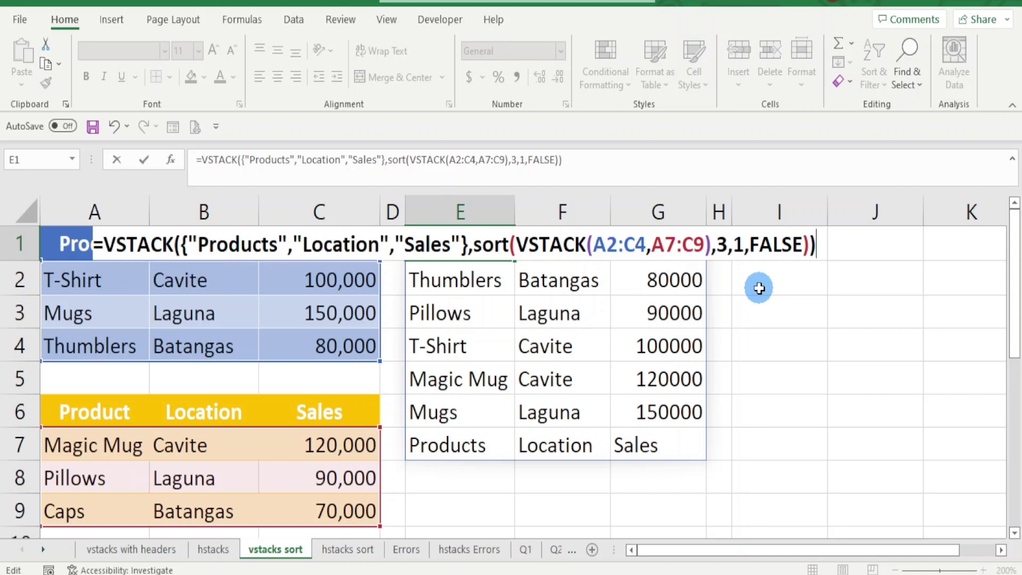
pyautogui.press('Return')
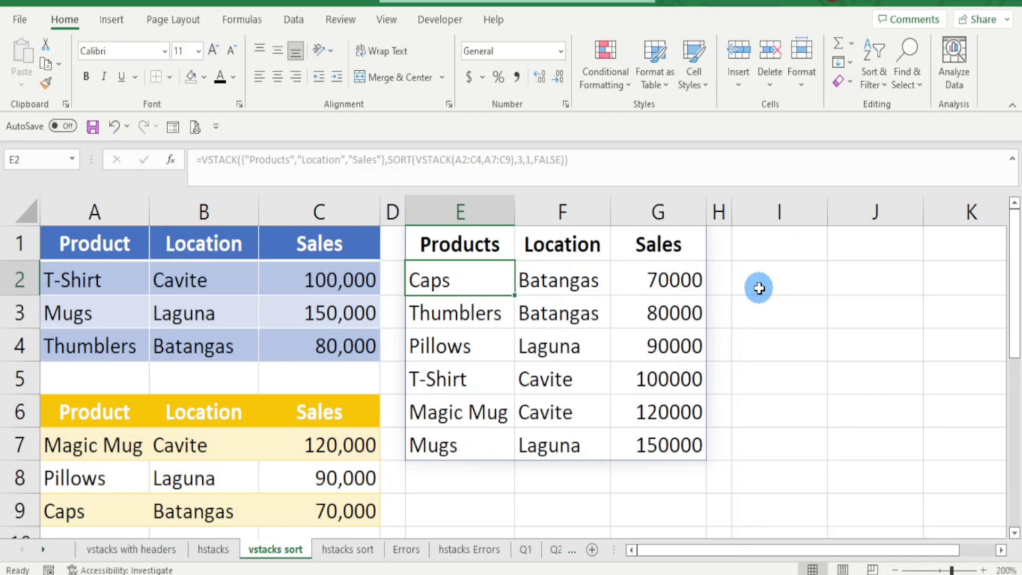
# Inspect the Products header in E1:G1 and the Sales-sorted rows in E2:G7
pyautogui.click(468, 244)
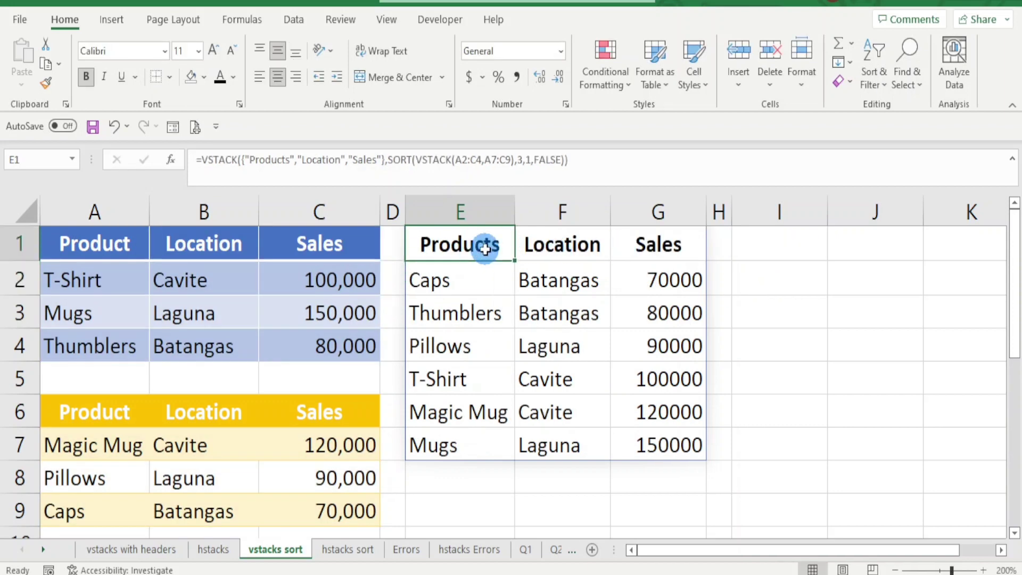
pyautogui.moveTo(488, 246); pyautogui.dragTo(661, 244)
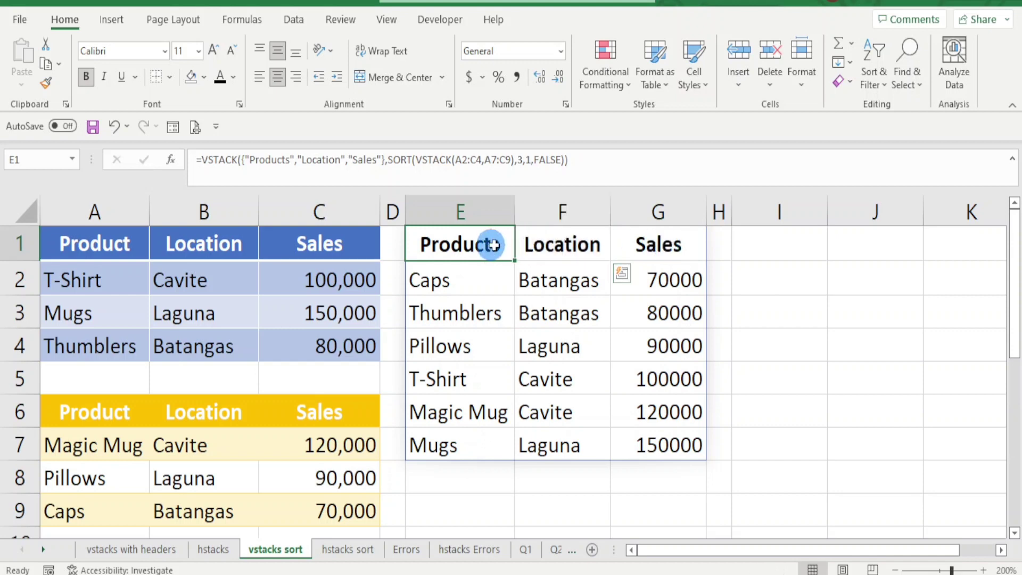
pyautogui.moveTo(497, 246); pyautogui.dragTo(665, 244)
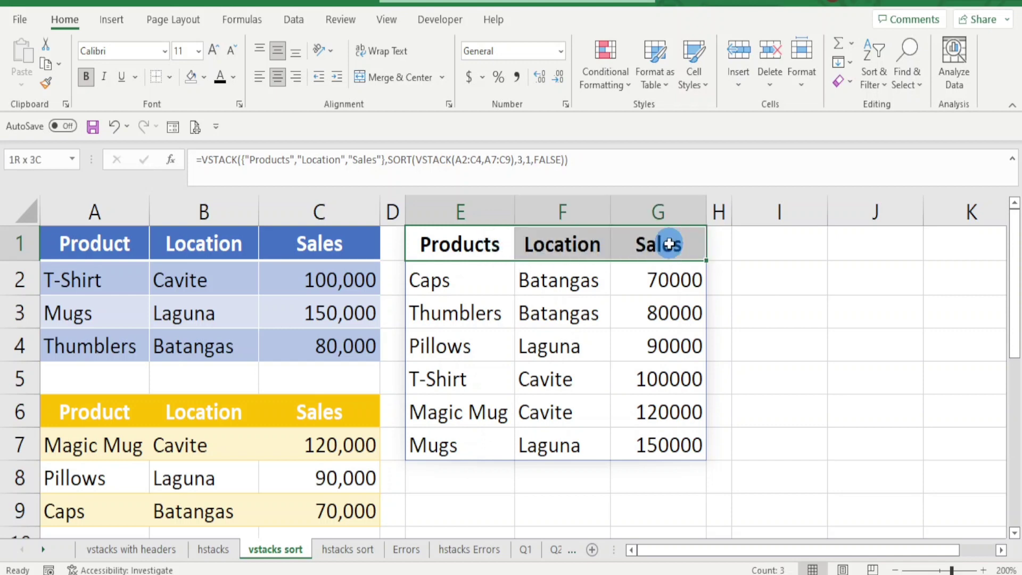
pyautogui.moveTo(456, 282); pyautogui.dragTo(659, 435)
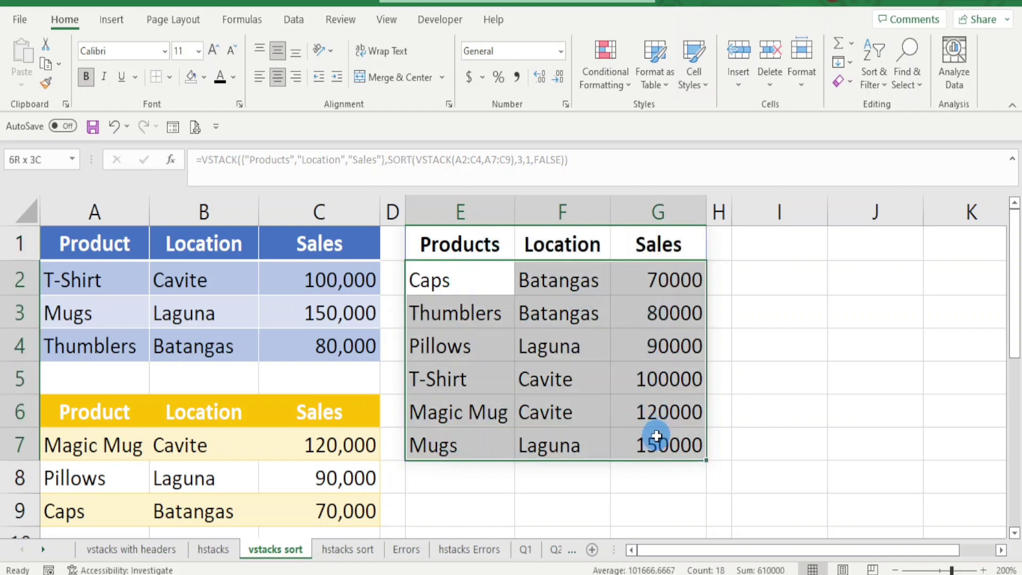
pyautogui.click(664, 295)
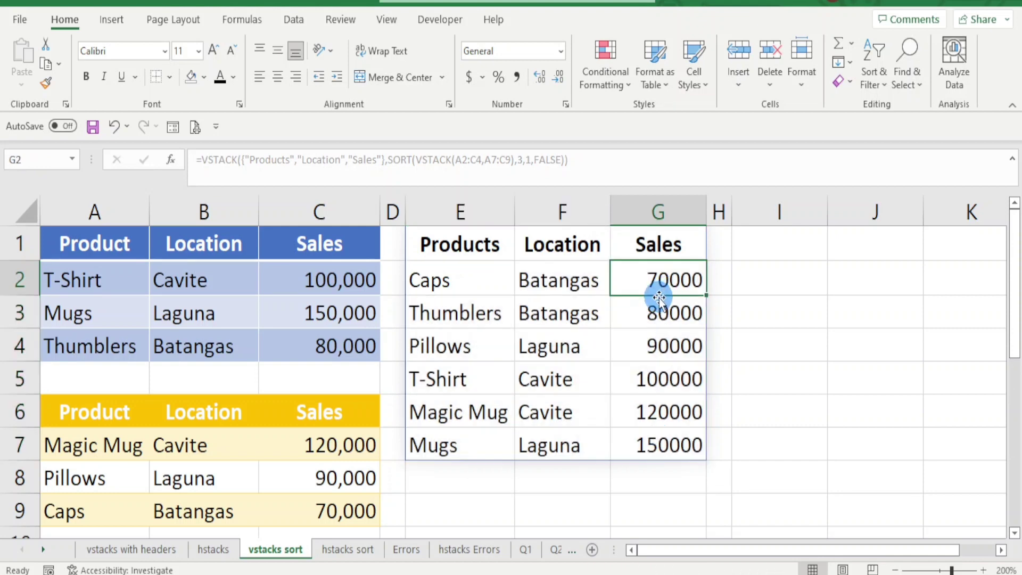
pyautogui.click(341, 550)
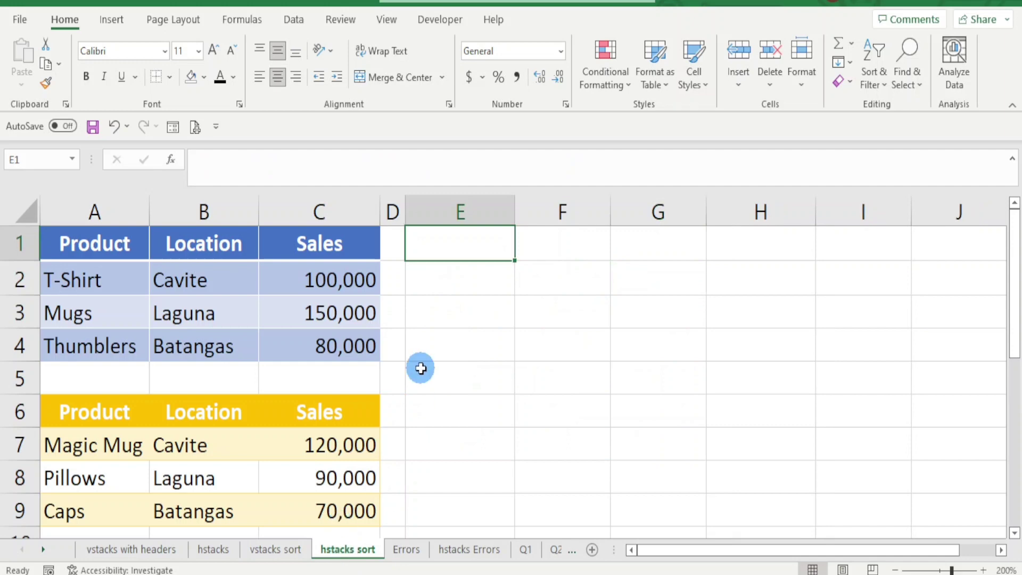
# Copy the A1:C1 headers and paste them into both E1:G1 and H1:J1
pyautogui.moveTo(95, 243); pyautogui.dragTo(301, 234)
pyautogui.hotkey('ctrl', 'c')
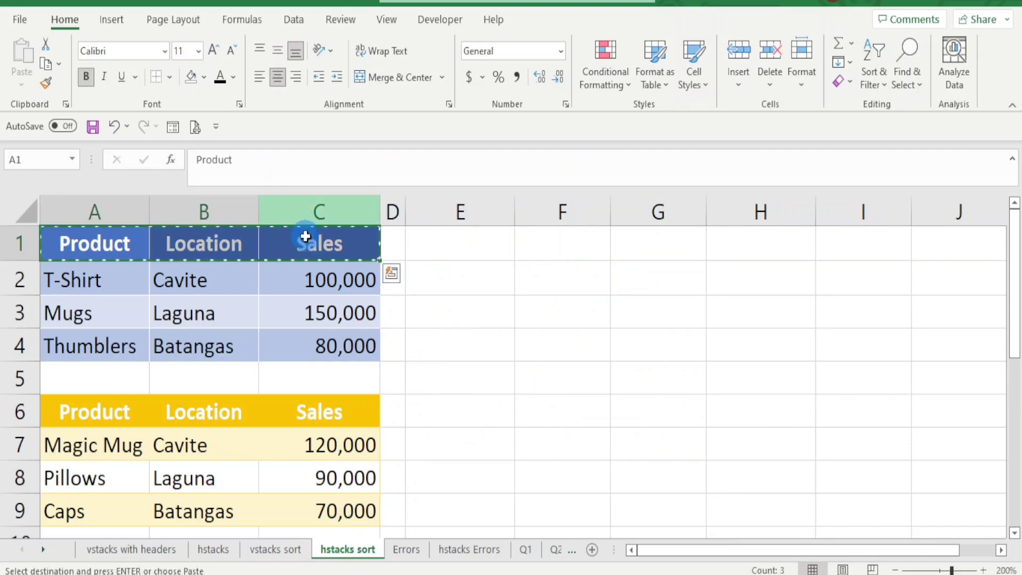
pyautogui.click(456, 244)
pyautogui.rightClick(458, 242)
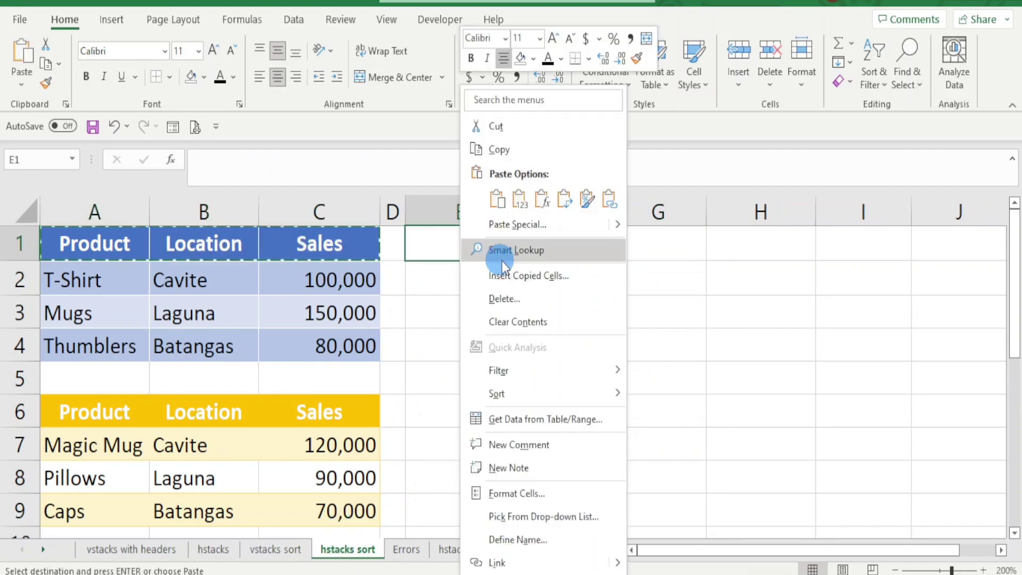
pyautogui.click(521, 199)
pyautogui.click(768, 246)
pyautogui.rightClick(768, 246)
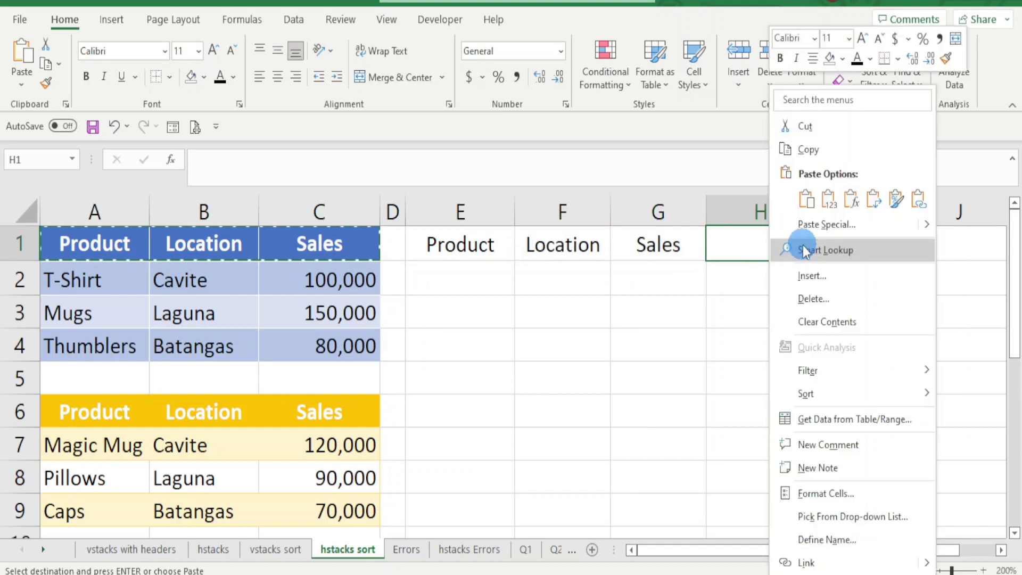
pyautogui.click(831, 201)
pyautogui.click(495, 279)
# Enter =HSTACK(A2:C4,A7:C9) in E2, spilling both tables' rows into E2:J4
pyautogui.write('=')
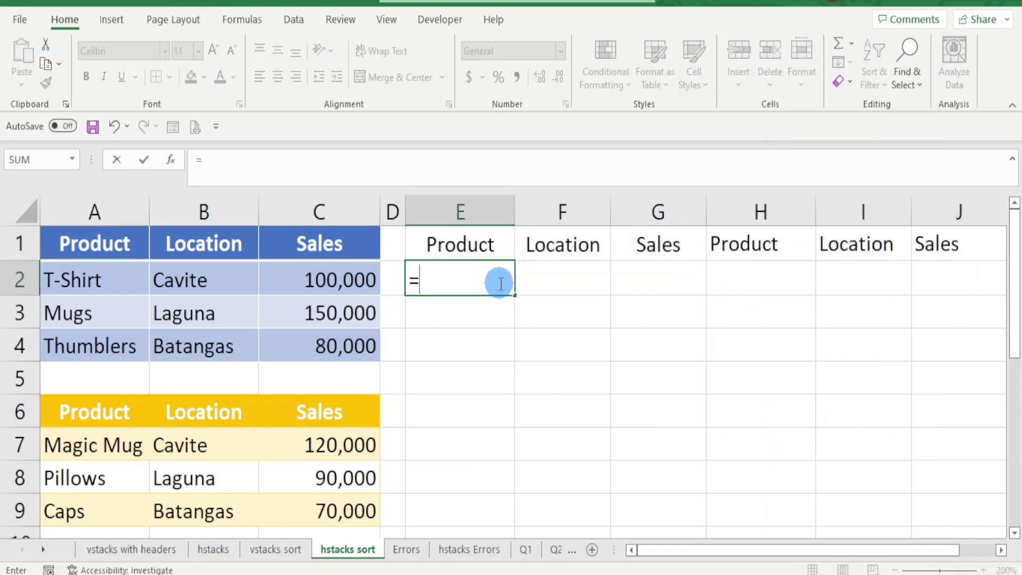
pyautogui.write('hs')
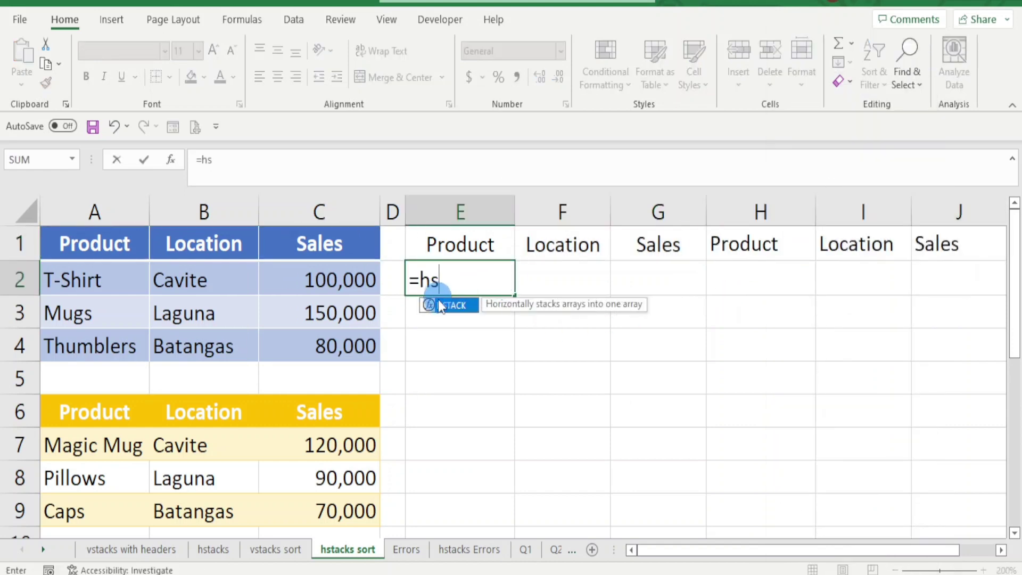
pyautogui.doubleClick(442, 305)
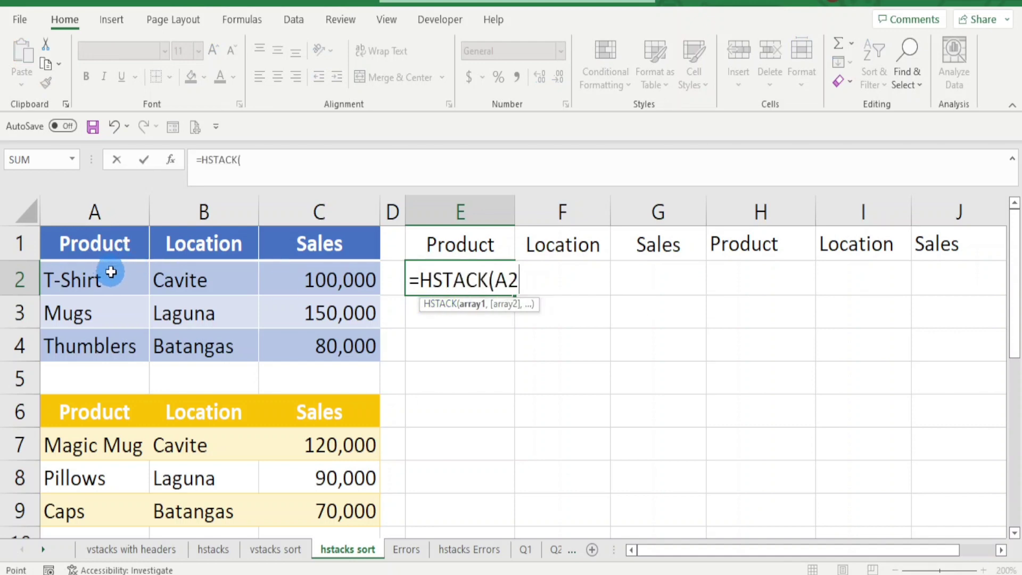
pyautogui.moveTo(109, 275); pyautogui.dragTo(333, 345)
pyautogui.click(333, 346)
pyautogui.moveTo(140, 285); pyautogui.dragTo(335, 337)
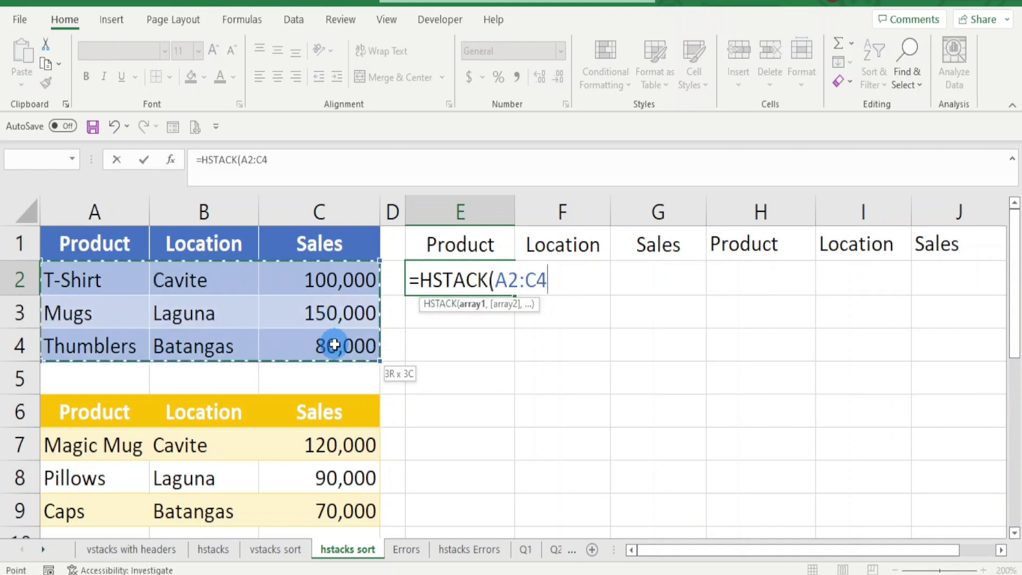
pyautogui.write(',')
pyautogui.moveTo(112, 443); pyautogui.dragTo(293, 525)
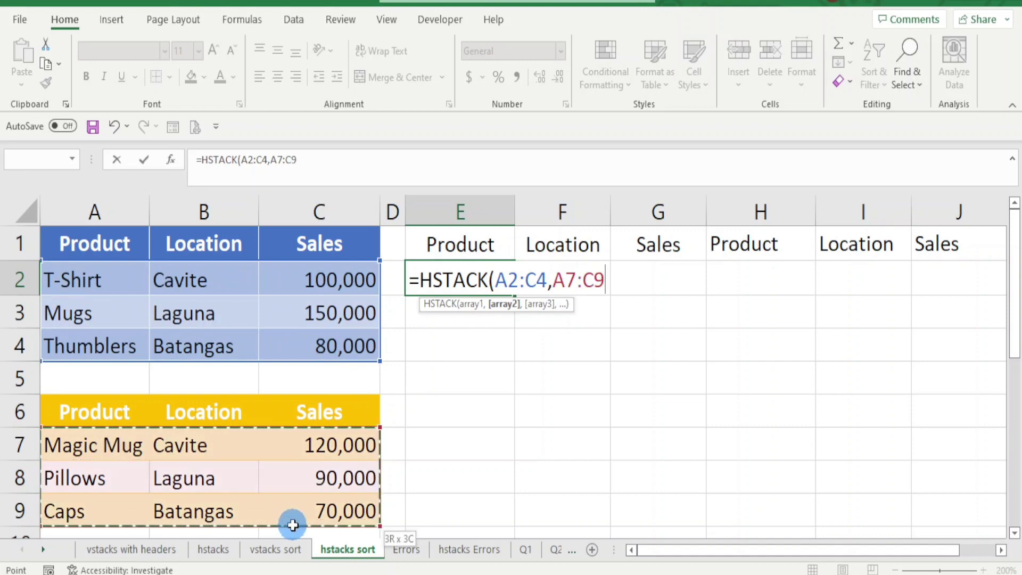
pyautogui.write(')')
pyautogui.press('Return')
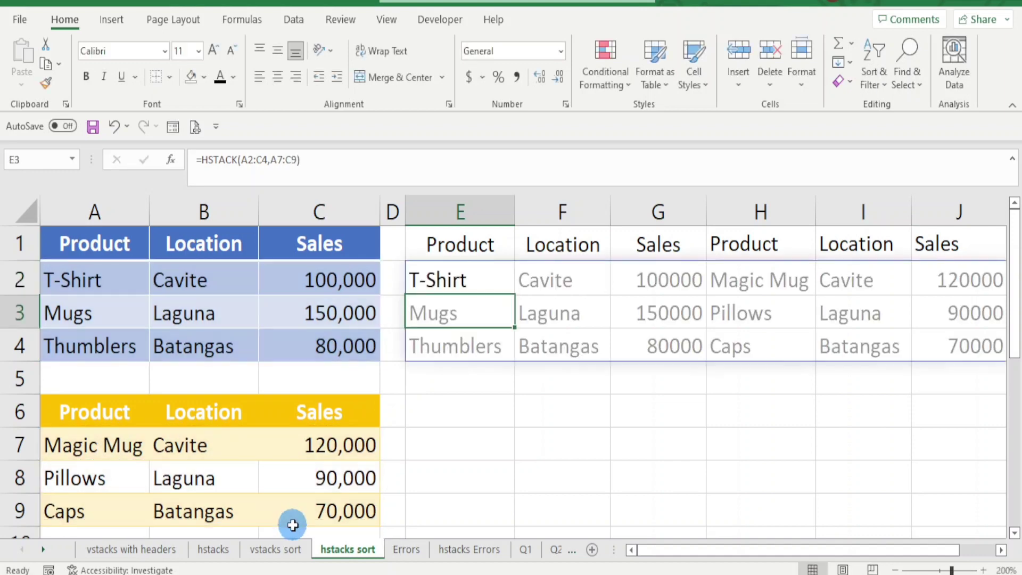
pyautogui.click(650, 312)
pyautogui.click(539, 212)
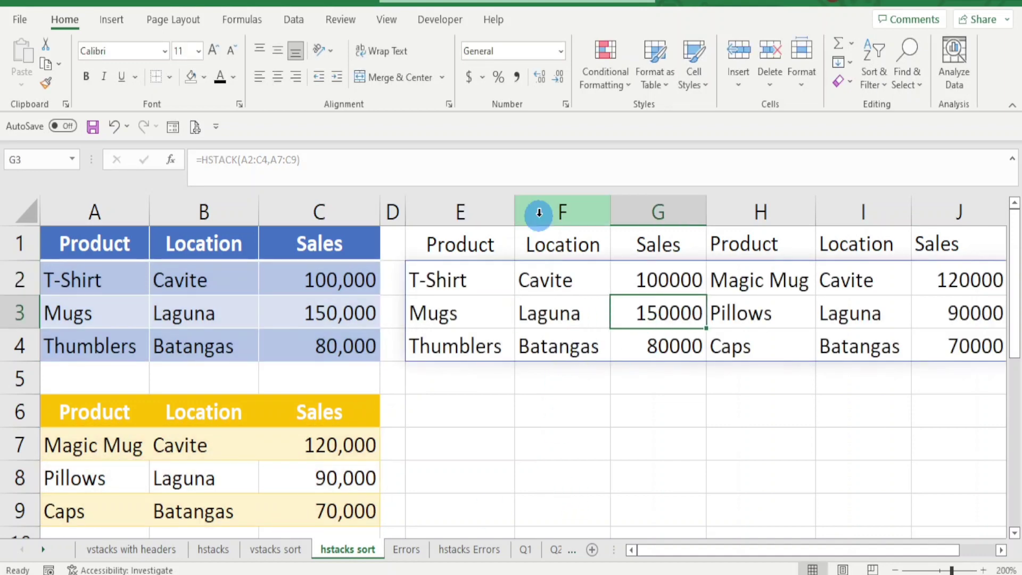
# Wrap E2's formula as =SORT(HSTACK(A2:C4,A7:C9),3,1,FALSE) to sort rows by sales ascending
pyautogui.doubleClick(441, 274)
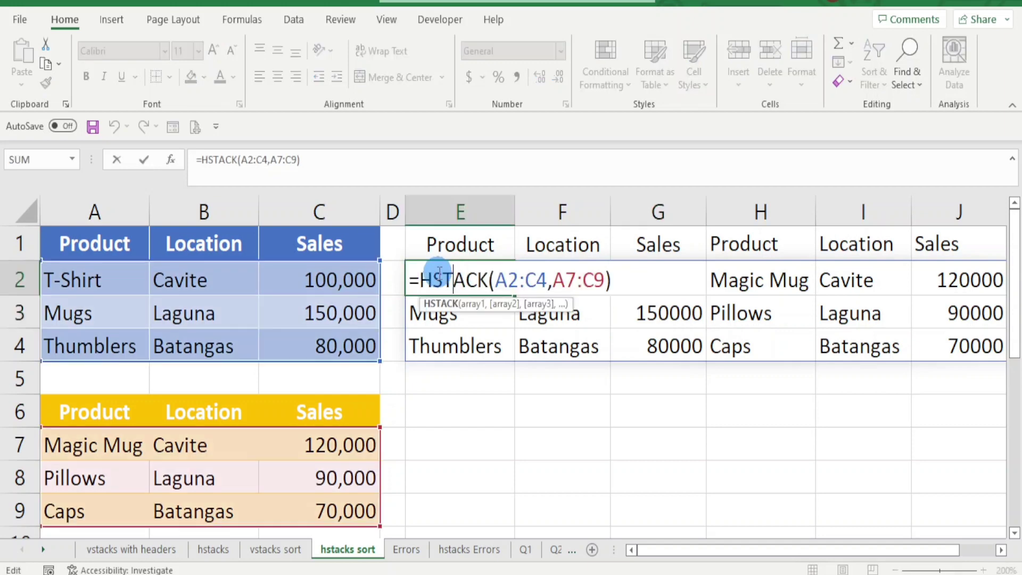
pyautogui.click(419, 275)
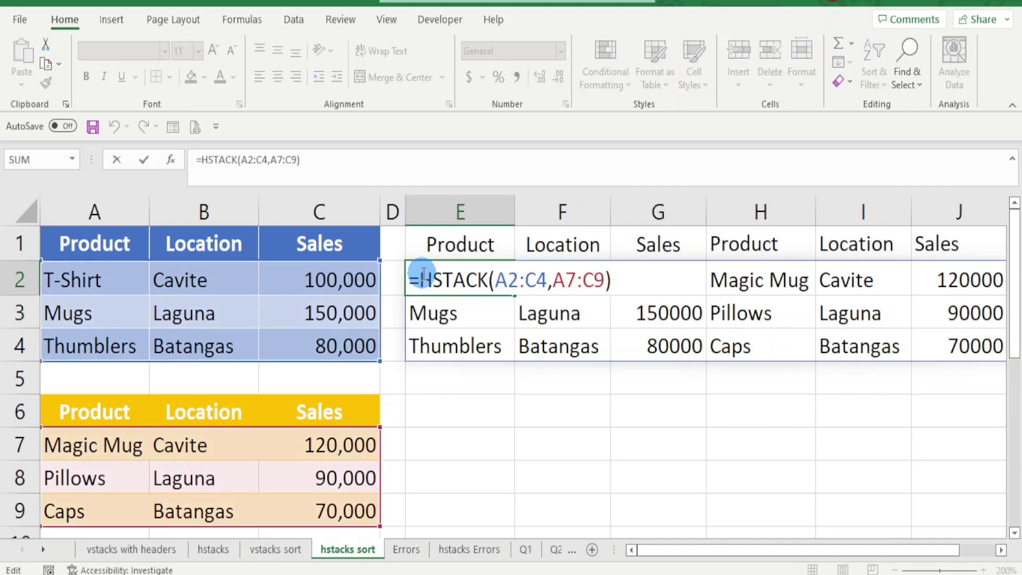
pyautogui.write('sort(')
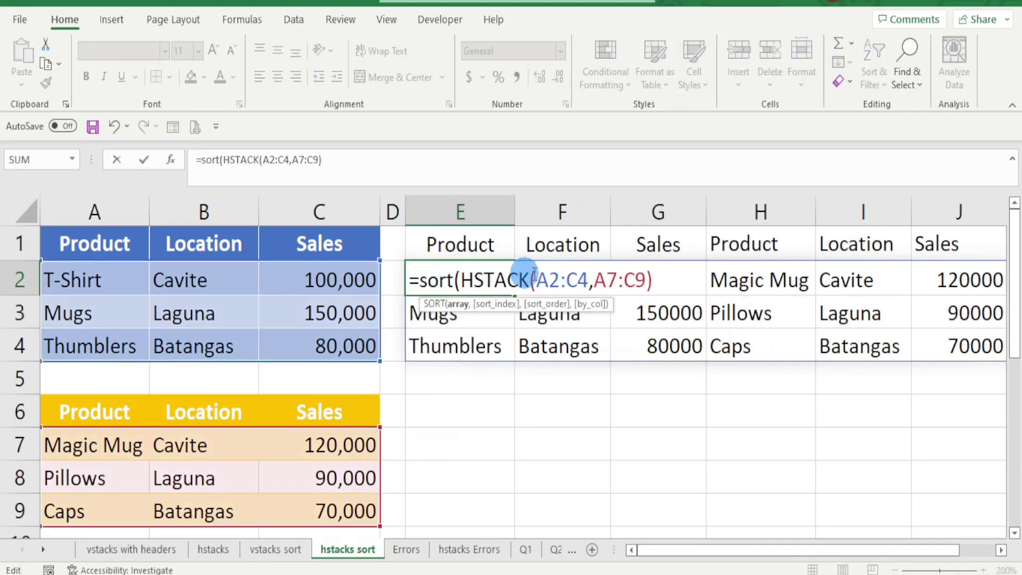
pyautogui.click(662, 286)
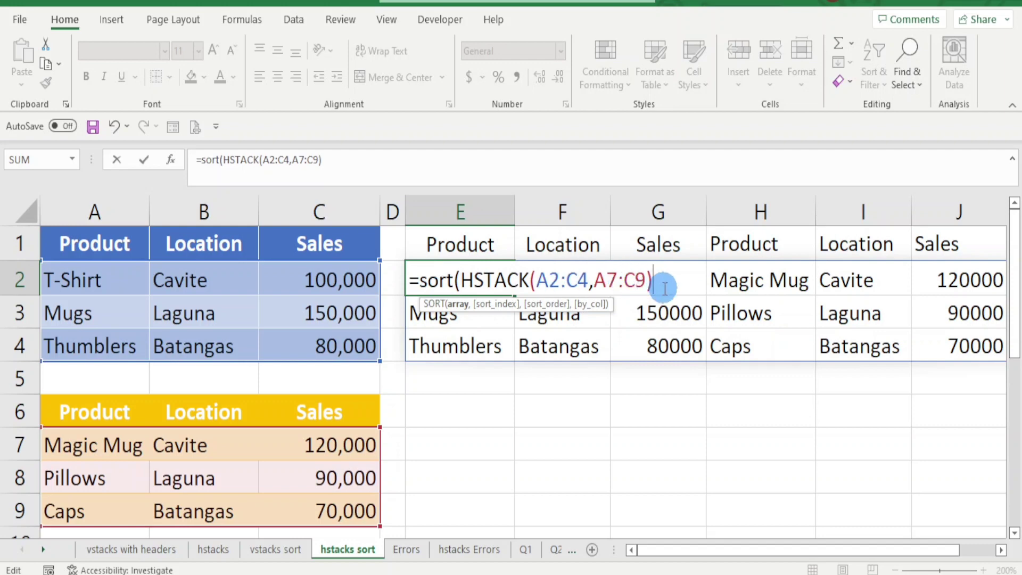
pyautogui.write(',3')
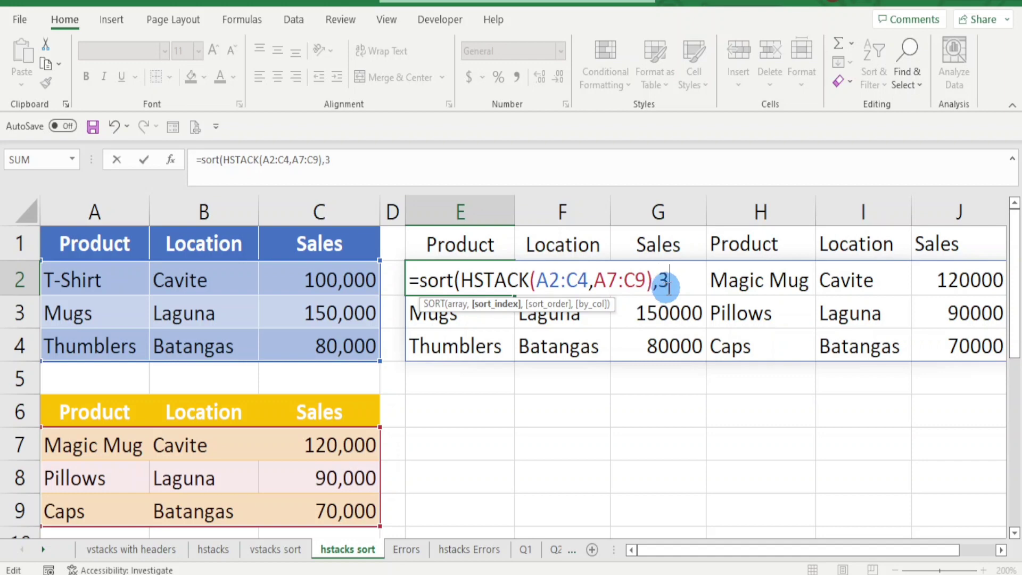
pyautogui.write(',3')
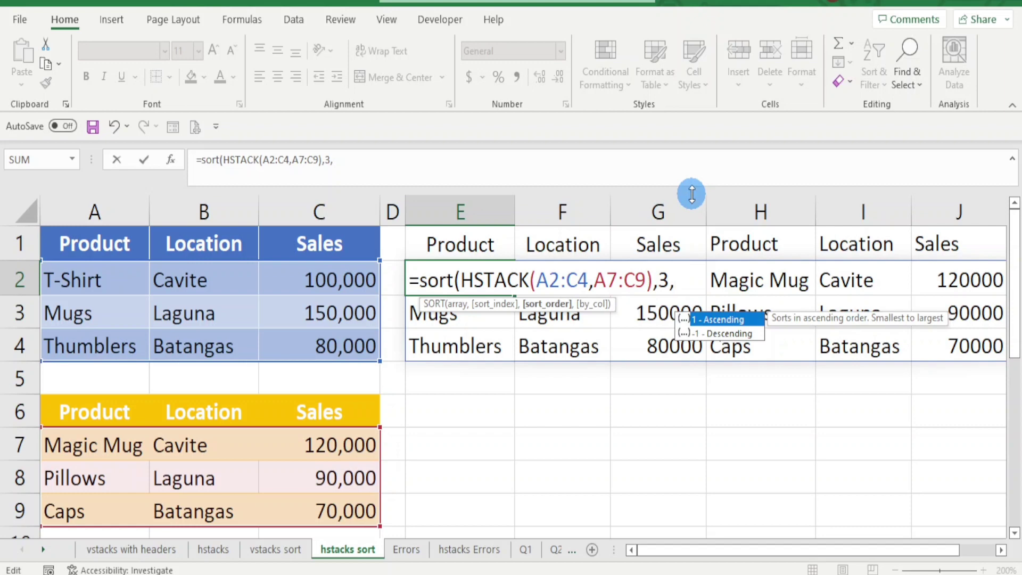
pyautogui.write(',')
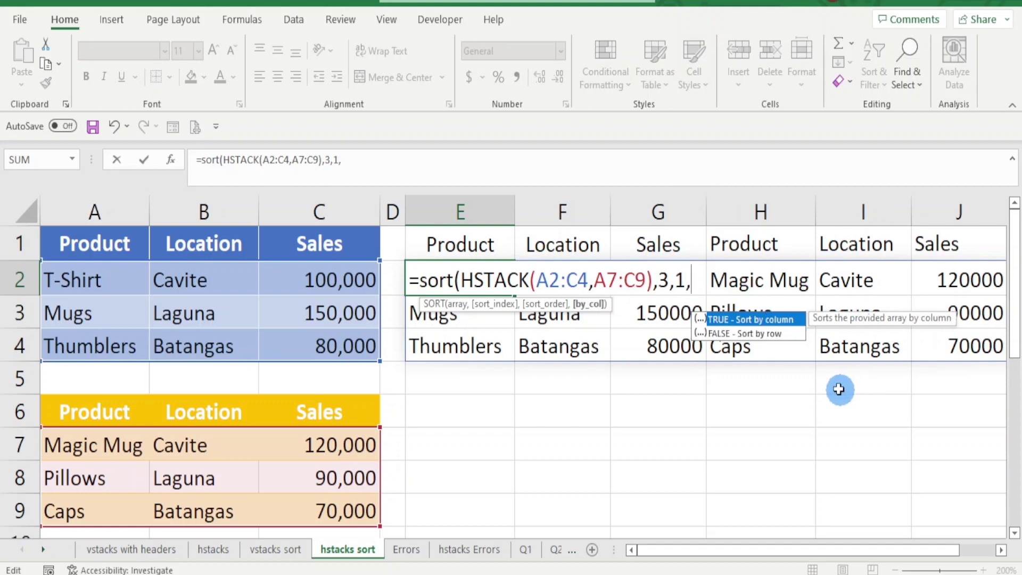
pyautogui.doubleClick(725, 333)
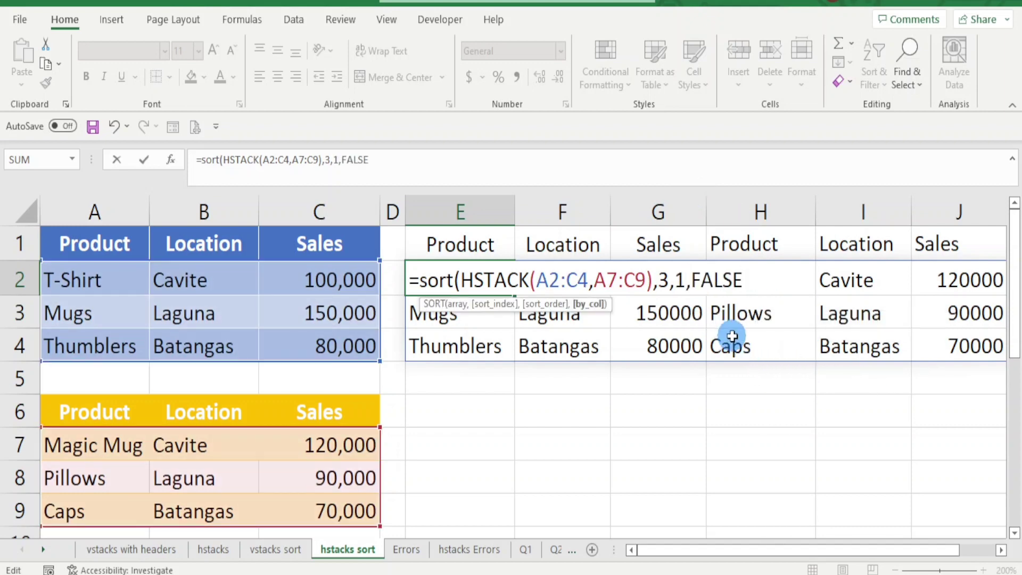
pyautogui.write(')')
pyautogui.press('Return')
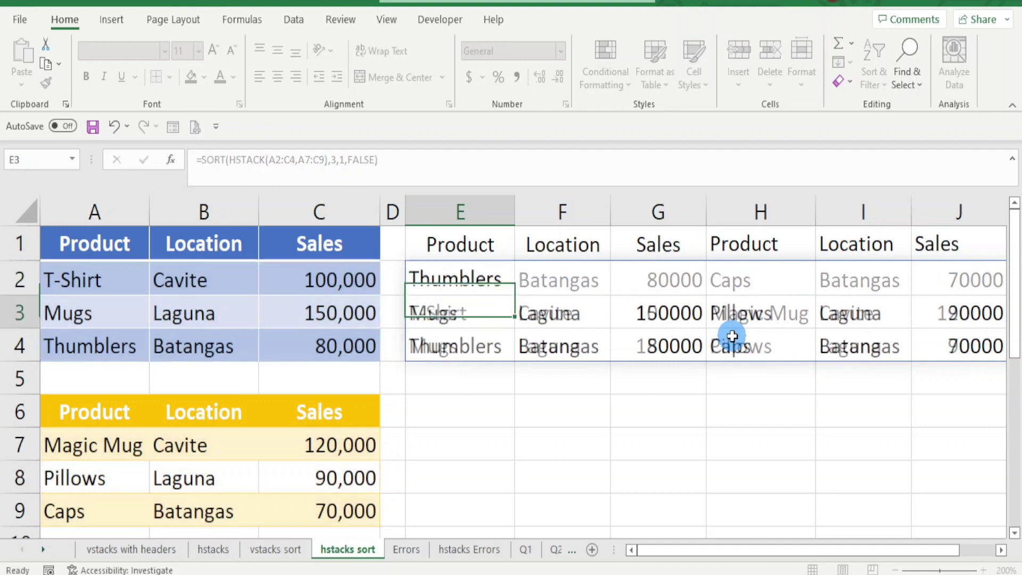
pyautogui.click(661, 280)
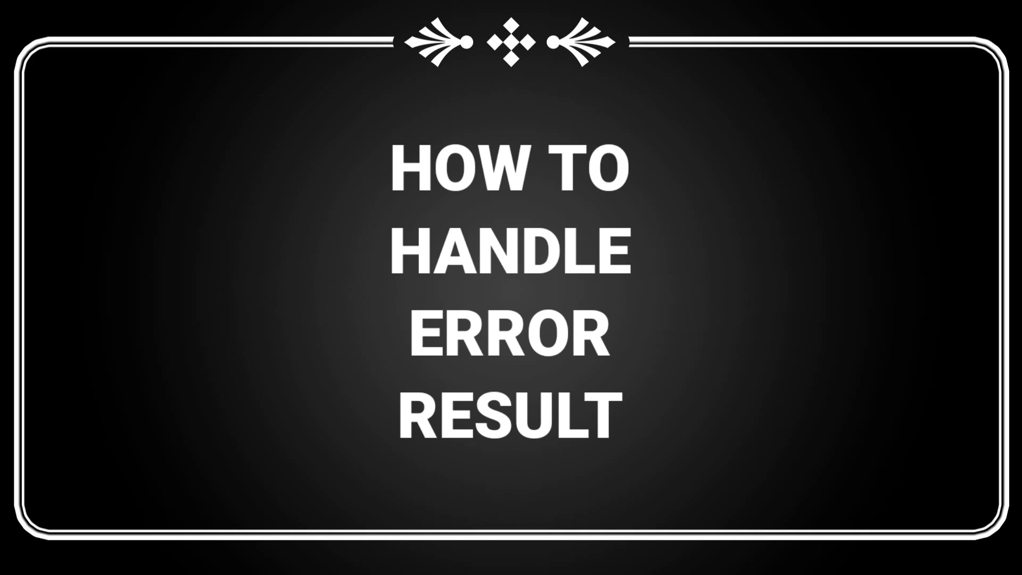
# Enter =VSTACK(A1:C4,A6:B9) in E1 and inspect the #N/A results in G5 and G8
pyautogui.write('vst')
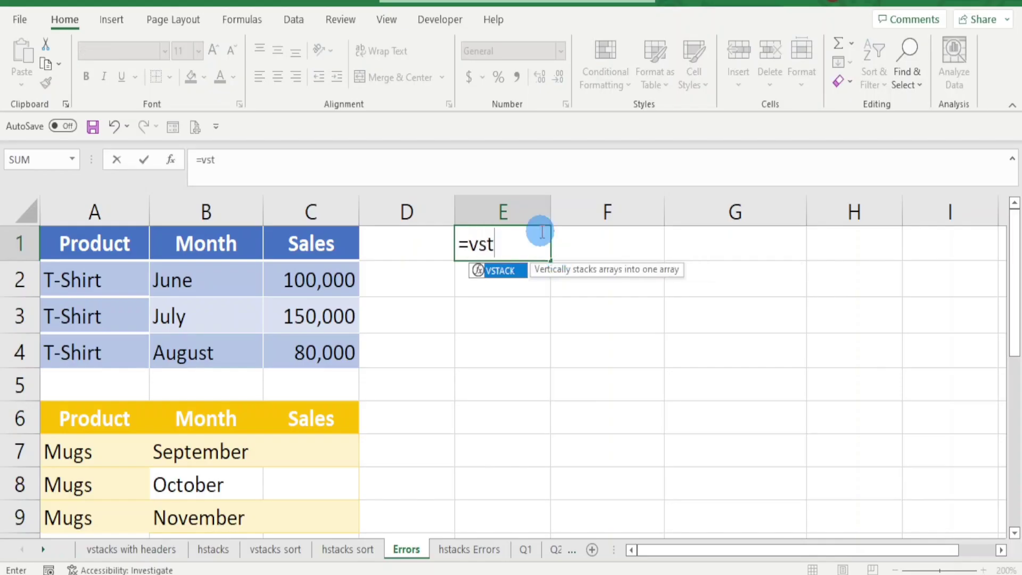
pyautogui.doubleClick(492, 271)
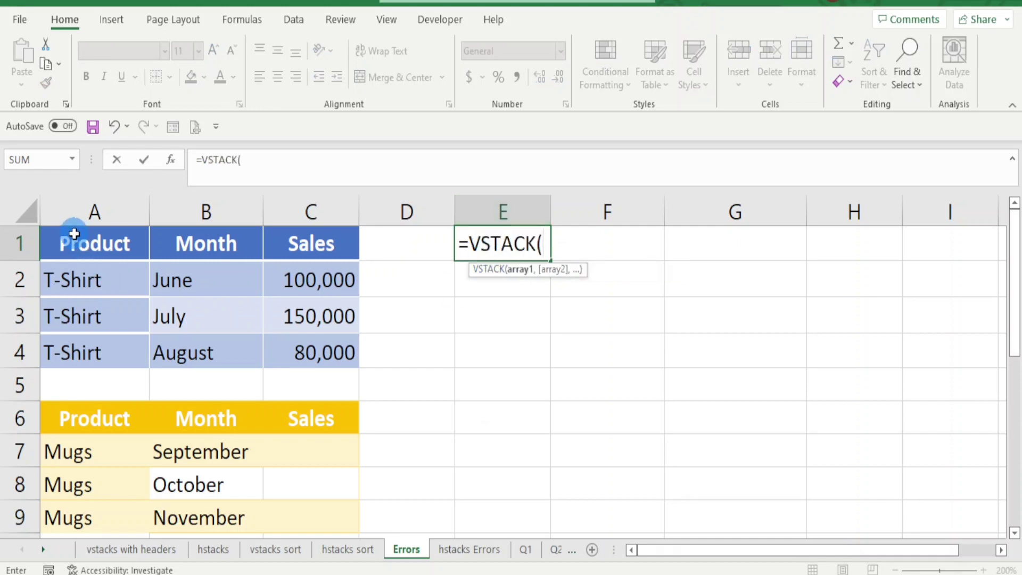
pyautogui.moveTo(74, 233); pyautogui.dragTo(280, 337)
pyautogui.write(',')
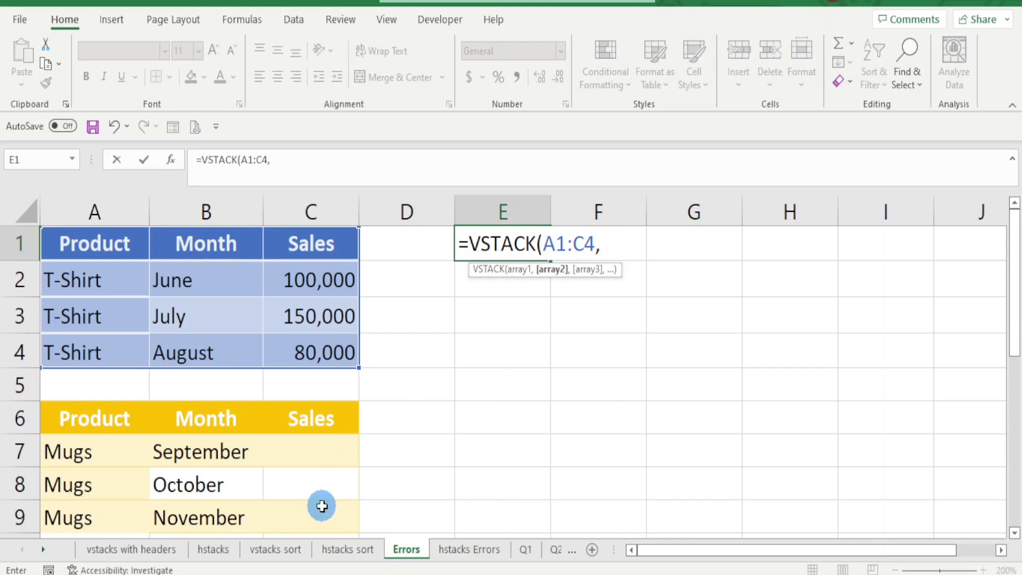
pyautogui.moveTo(78, 418); pyautogui.dragTo(173, 524)
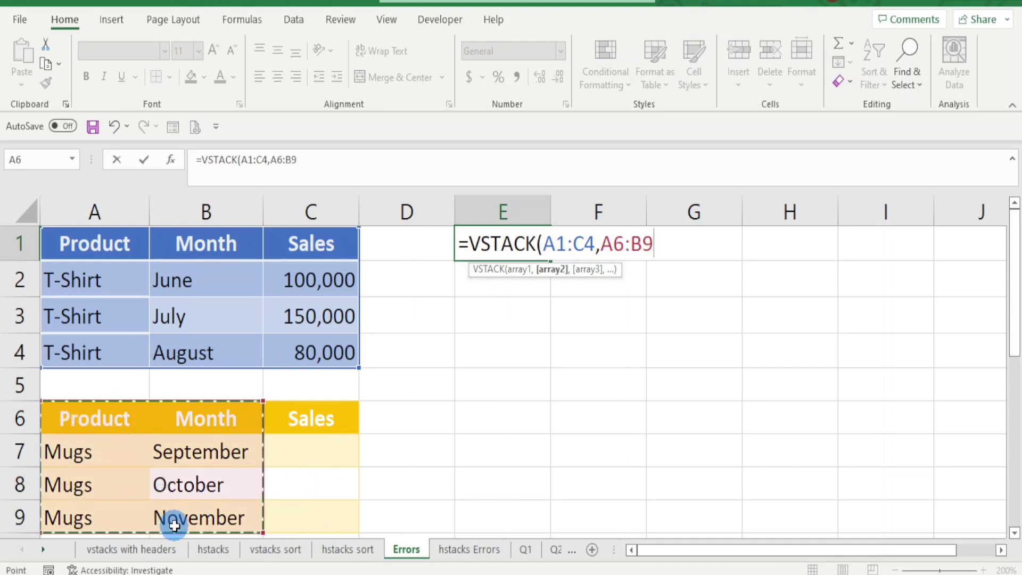
pyautogui.write(')')
pyautogui.press('Return')
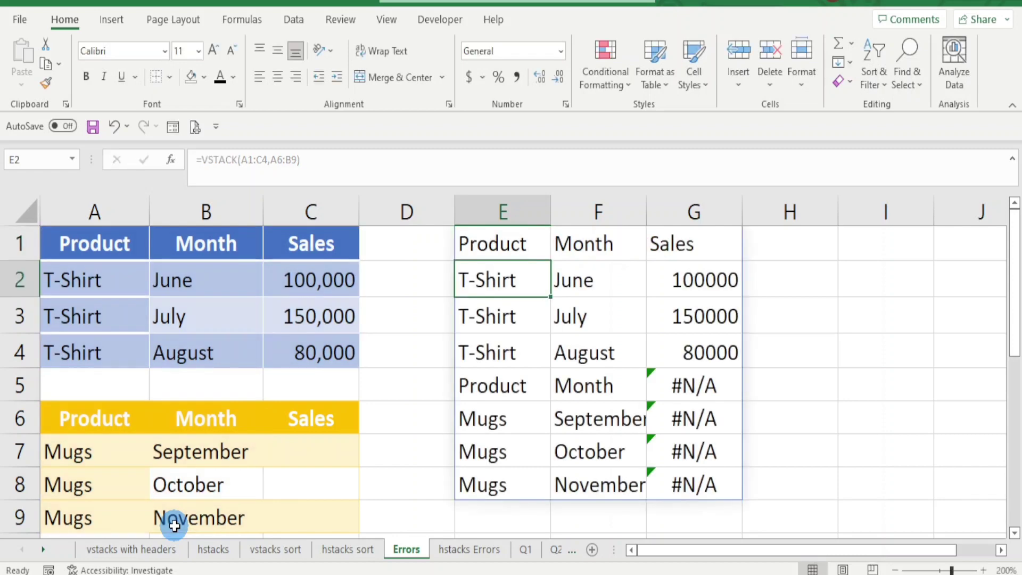
pyautogui.click(714, 393)
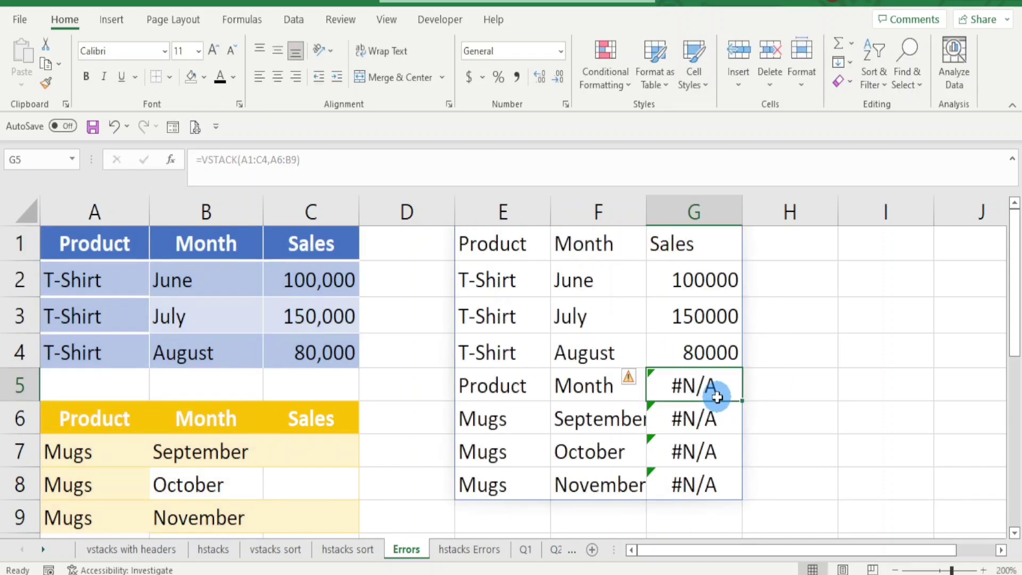
pyautogui.click(712, 468)
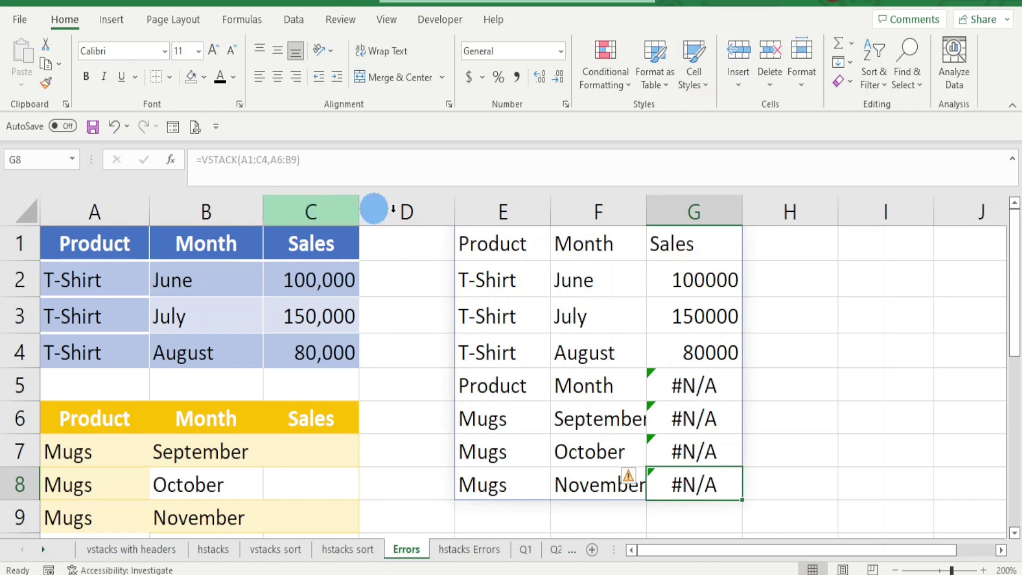
# Wrap E1 as =IFNA(VSTACK(A1:C4,A6:B9),"") so G5:G8 turn blank
pyautogui.click(490, 242)
pyautogui.doubleClick(481, 243)
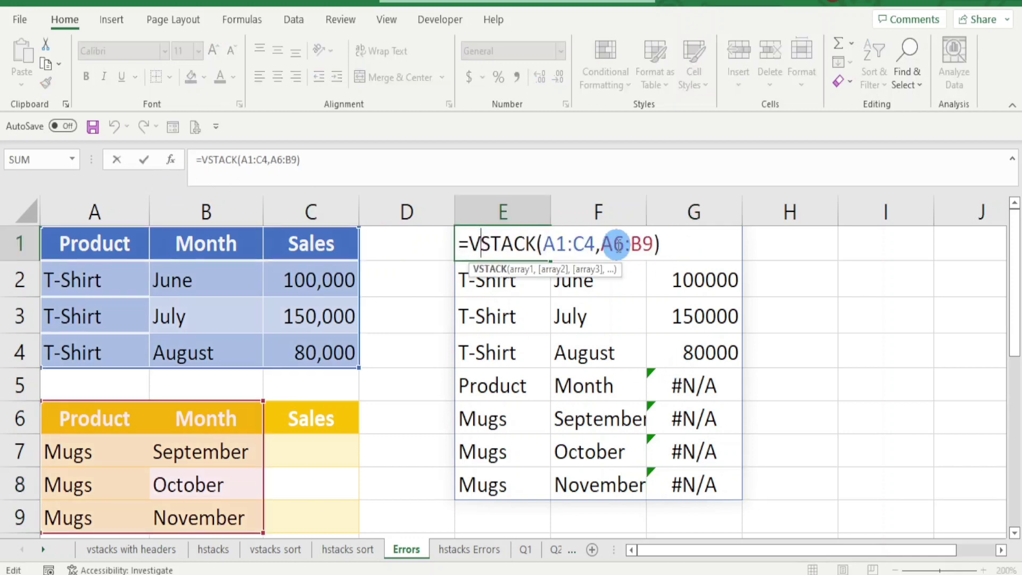
pyautogui.click(467, 243)
pyautogui.write('if')
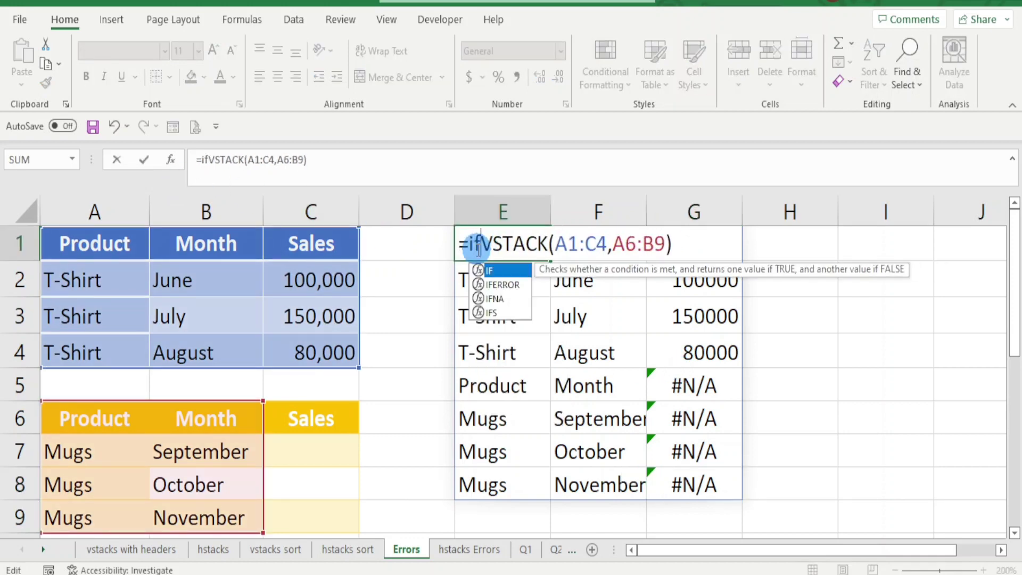
pyautogui.write('na(')
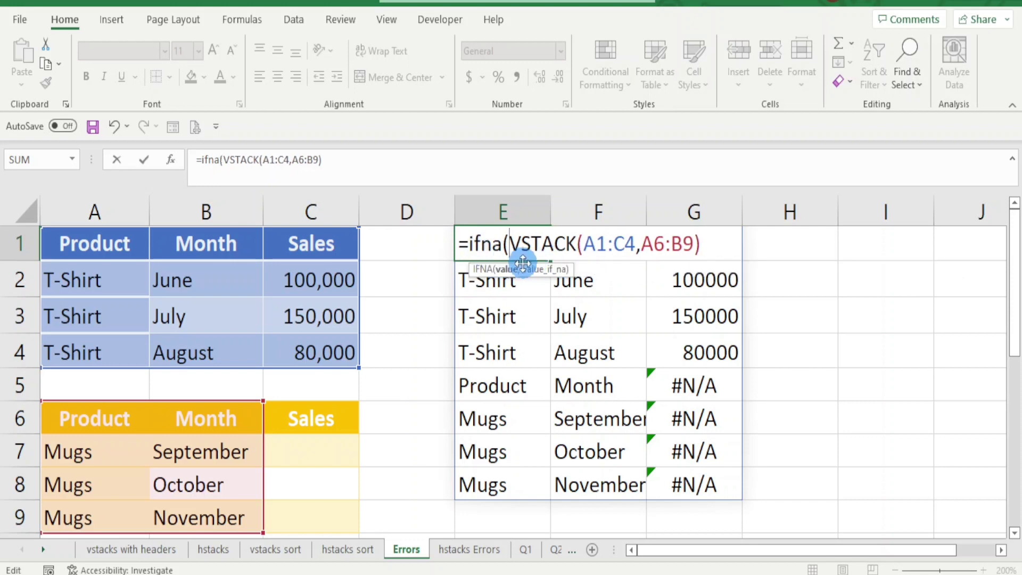
pyautogui.click(710, 244)
pyautogui.write(',"')
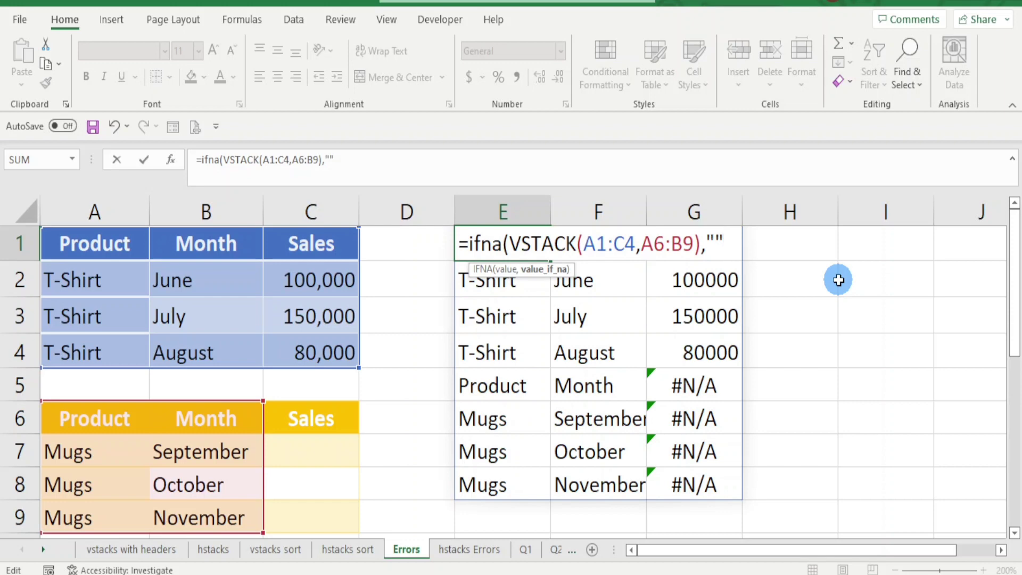
pyautogui.write(')')
pyautogui.press('Return')
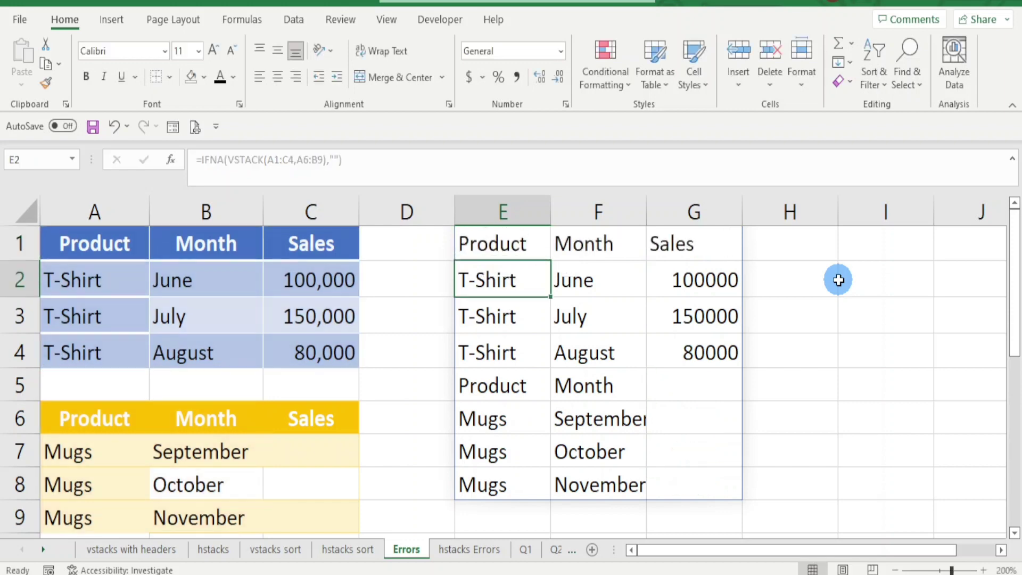
pyautogui.click(732, 396)
pyautogui.click(491, 242)
pyautogui.doubleClick(491, 242)
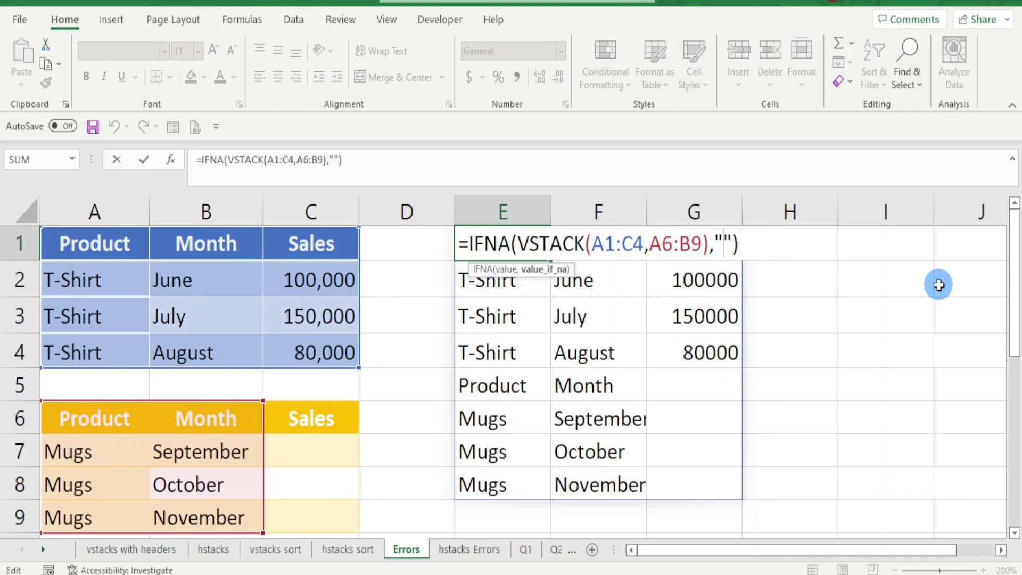
# Set IFNA's fallback to "Ongoing" so the missing Sales cells G5:G8 read Ongoing
pyautogui.write('On')
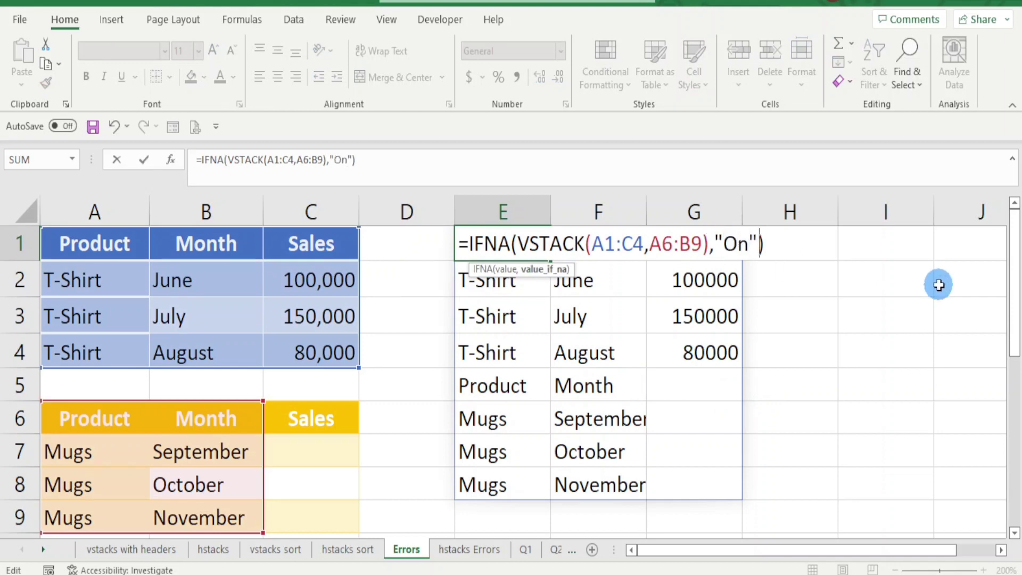
pyautogui.write('going')
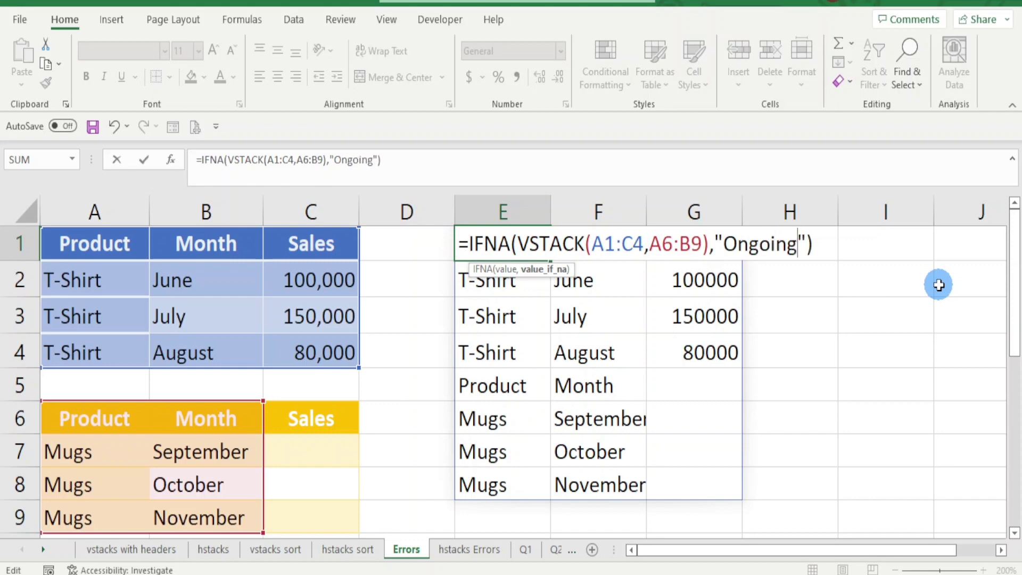
pyautogui.press('Return')
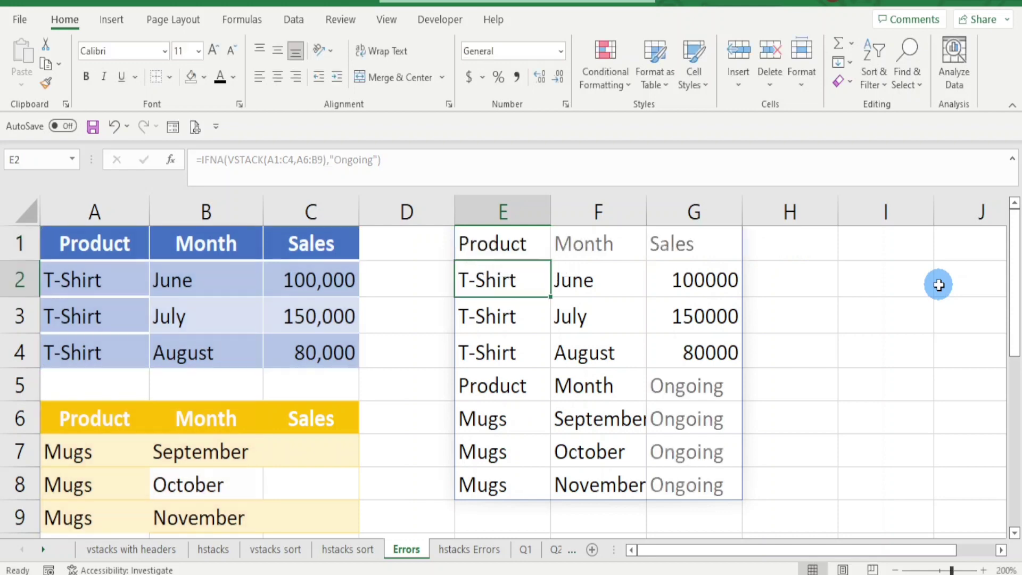
pyautogui.click(724, 389)
pyautogui.click(723, 439)
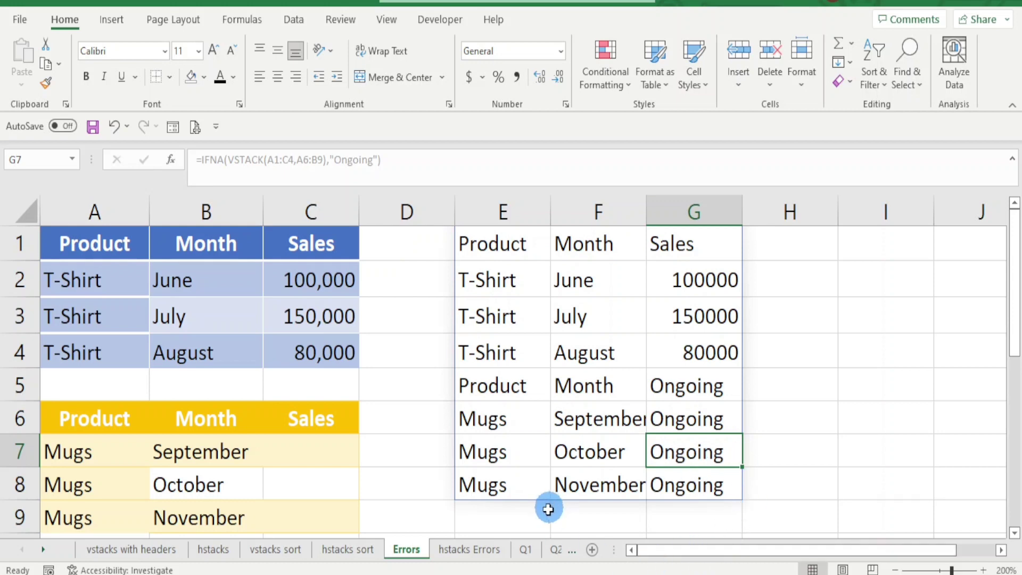
# On the hstacks Errors sheet, enter =HSTACK(A1:C4,"",A6:C9) in E1
pyautogui.click(479, 556)
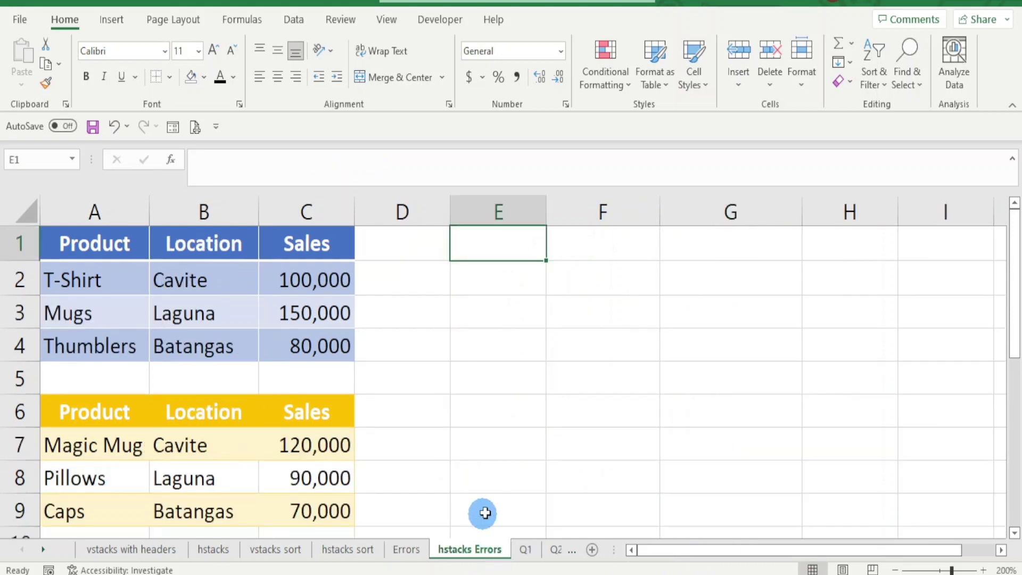
pyautogui.write('=')
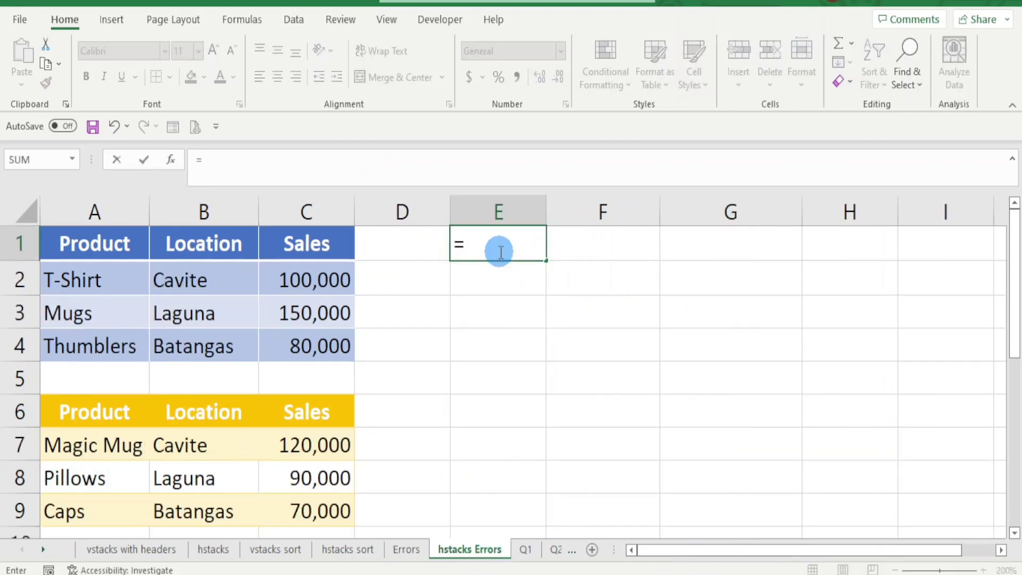
pyautogui.write('hst')
pyautogui.doubleClick(492, 270)
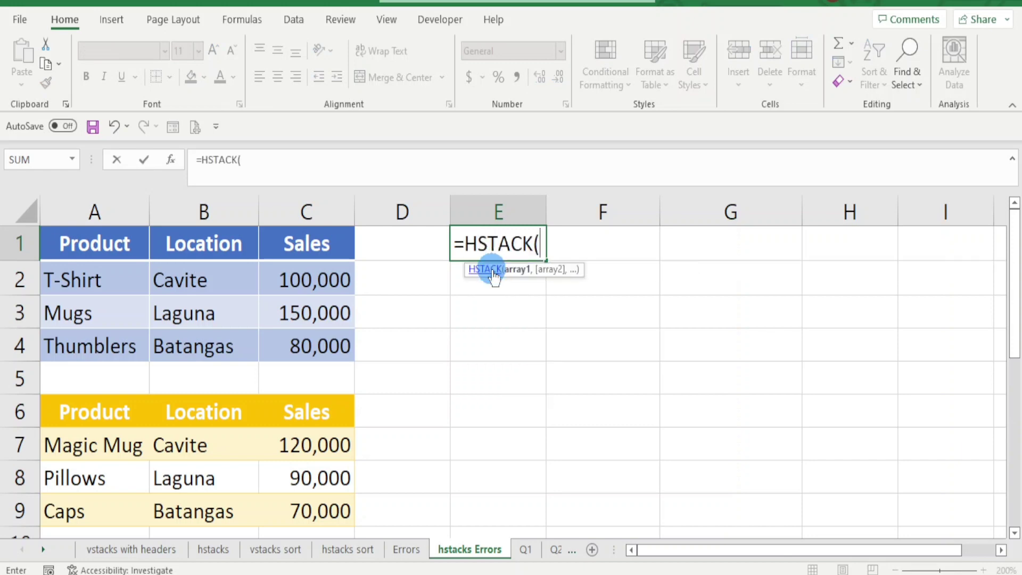
pyautogui.moveTo(88, 243); pyautogui.dragTo(292, 345)
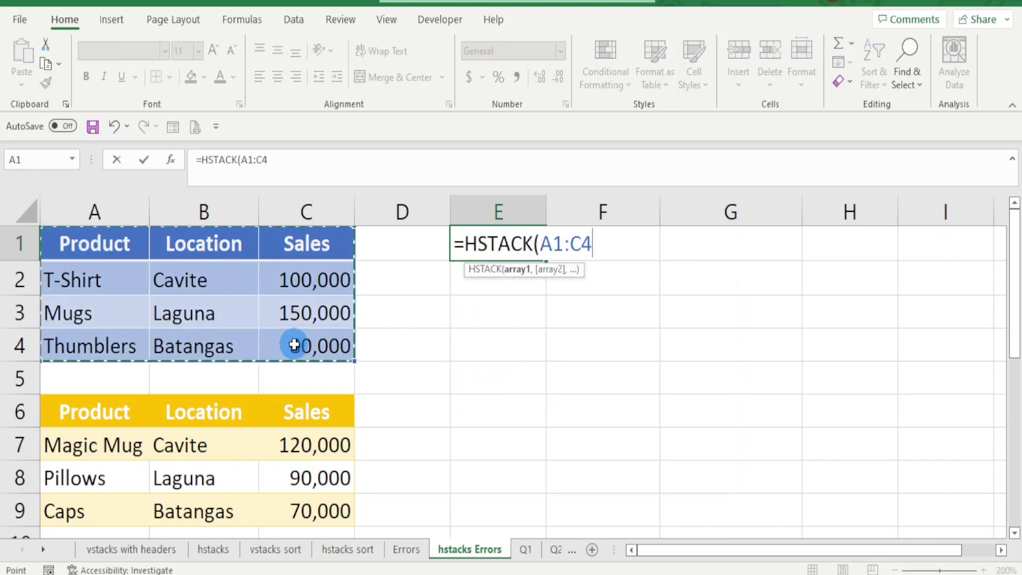
pyautogui.write(',""')
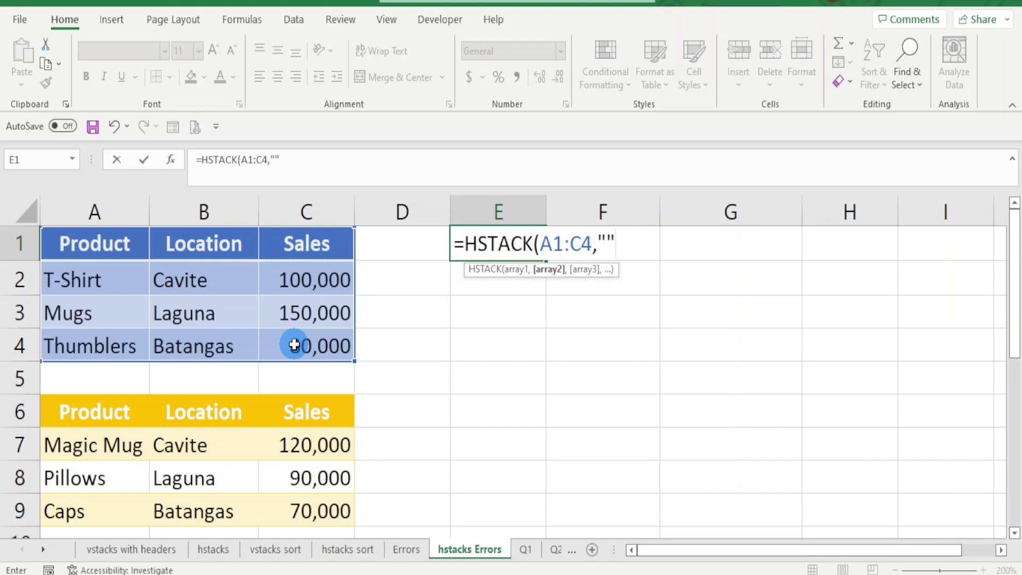
pyautogui.write(',')
pyautogui.moveTo(80, 421); pyautogui.dragTo(301, 519)
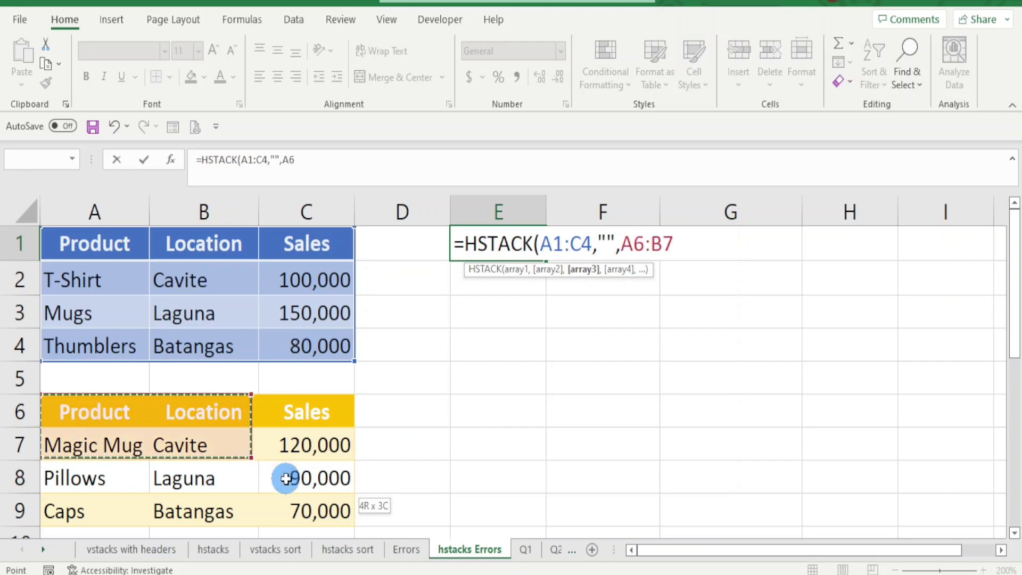
pyautogui.write(')')
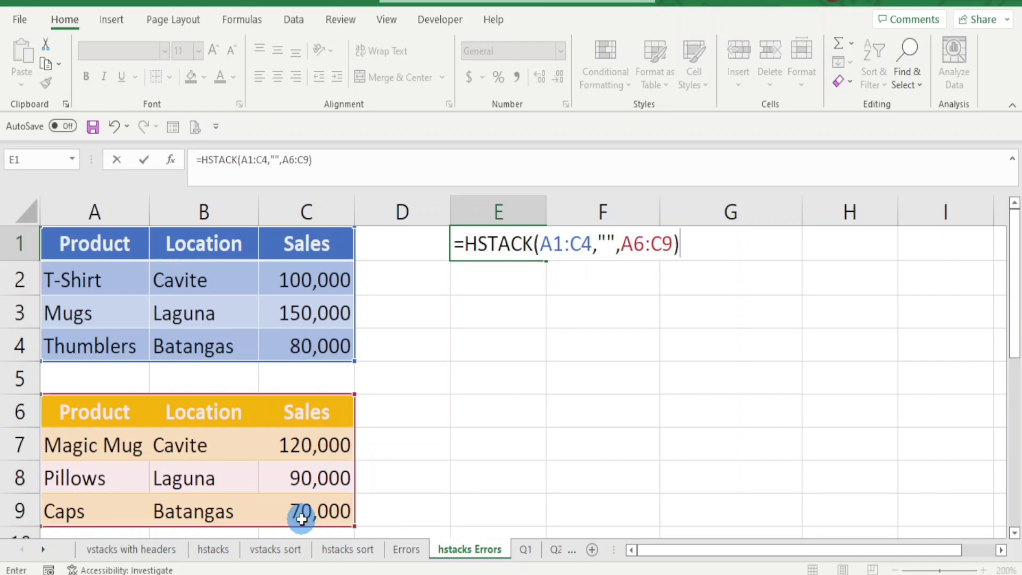
pyautogui.press('Return')
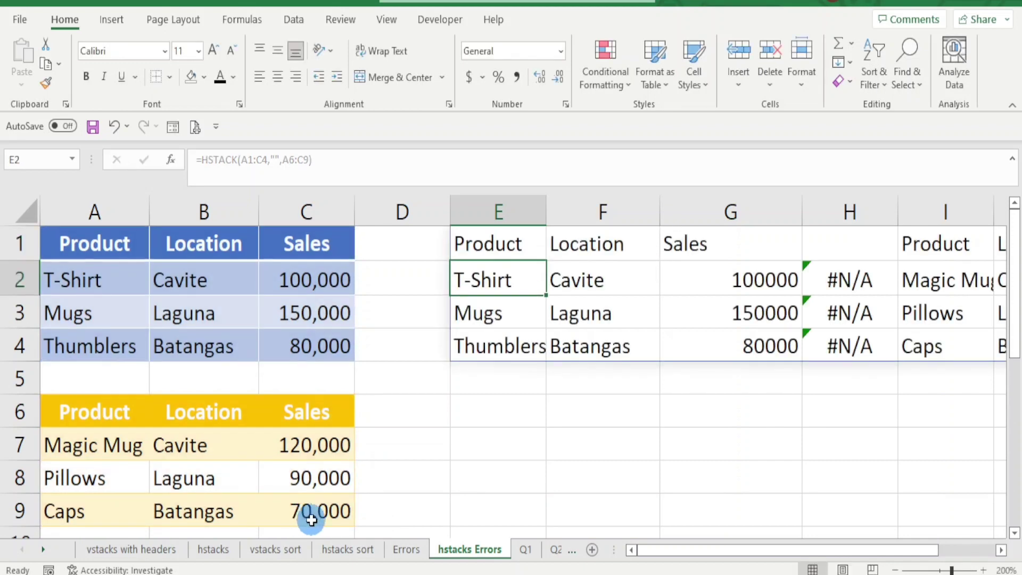
pyautogui.click(883, 287)
pyautogui.scroll(-4, 625, 451)
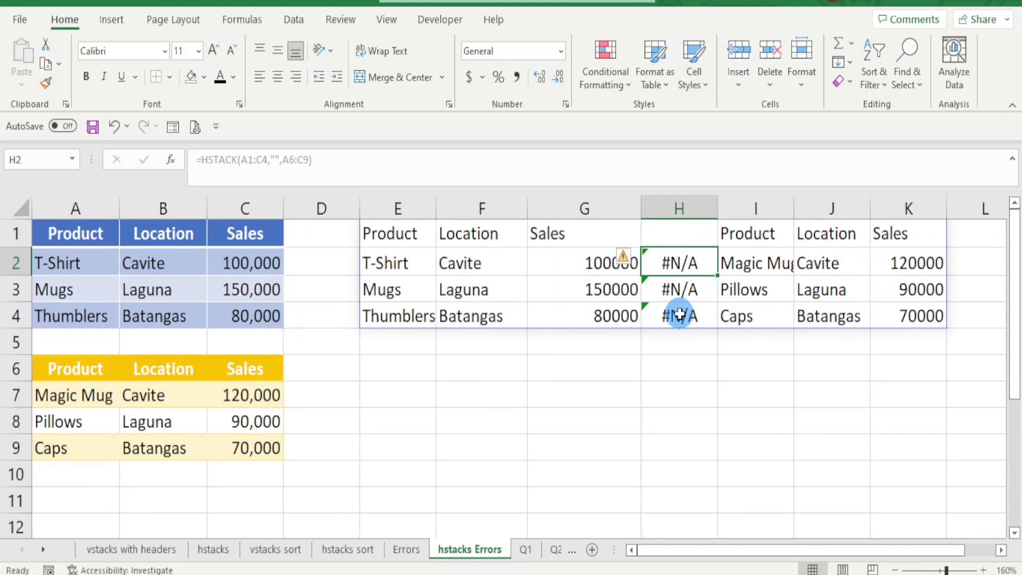
pyautogui.click(683, 314)
pyautogui.click(695, 289)
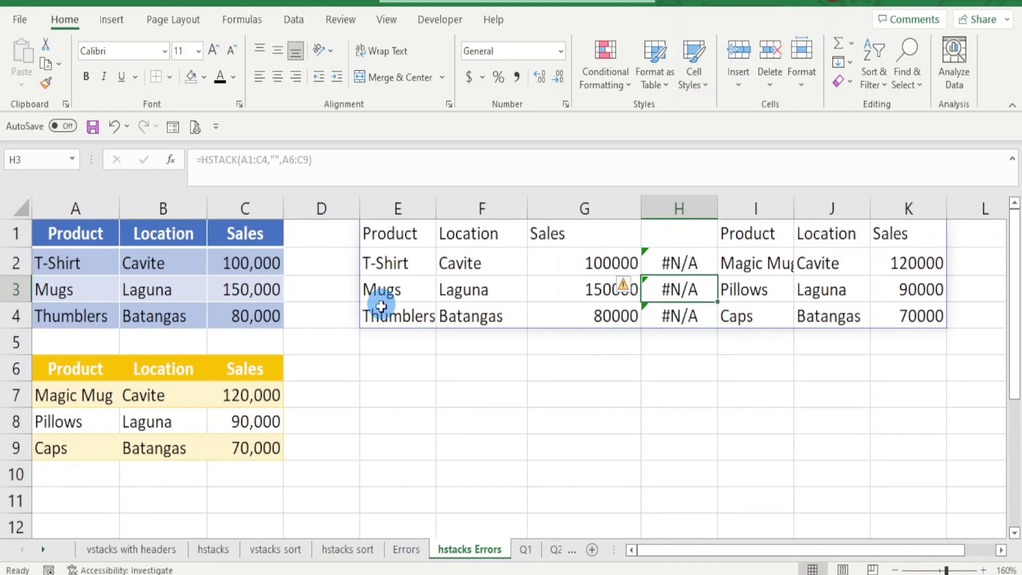
pyautogui.doubleClick(370, 230)
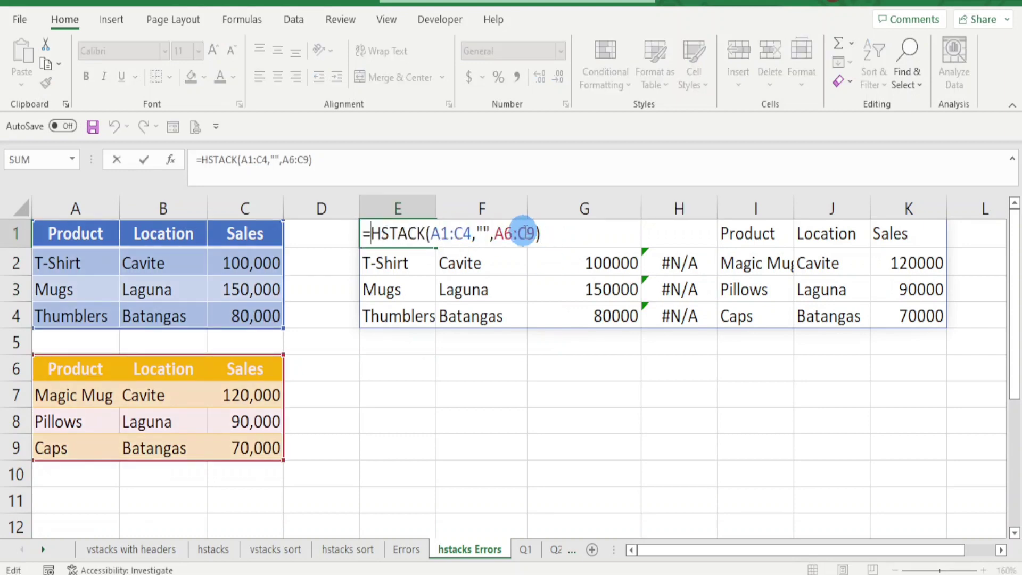
pyautogui.press('Return')
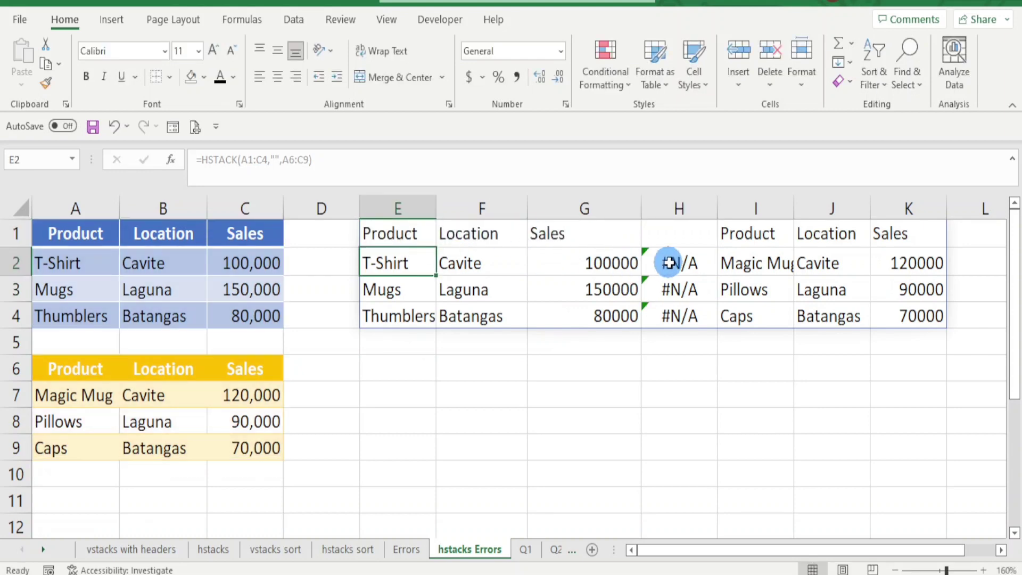
pyautogui.click(671, 263)
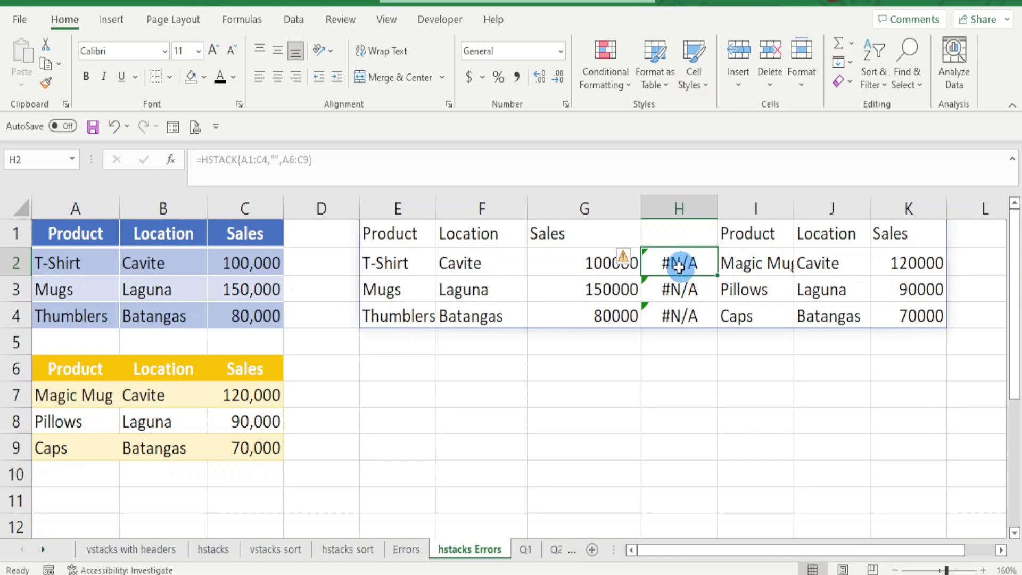
# Wrap E1 as =IFNA(HSTACK(A1:C4,"",A6:C9),"") so H2:H4 show blank
pyautogui.doubleClick(432, 243)
pyautogui.write('i')
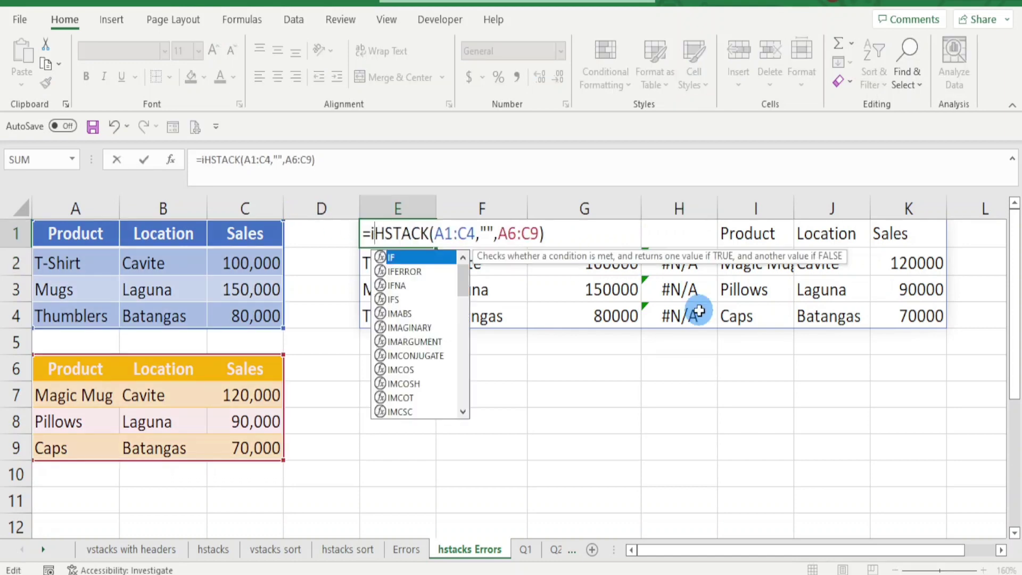
pyautogui.write('fna(')
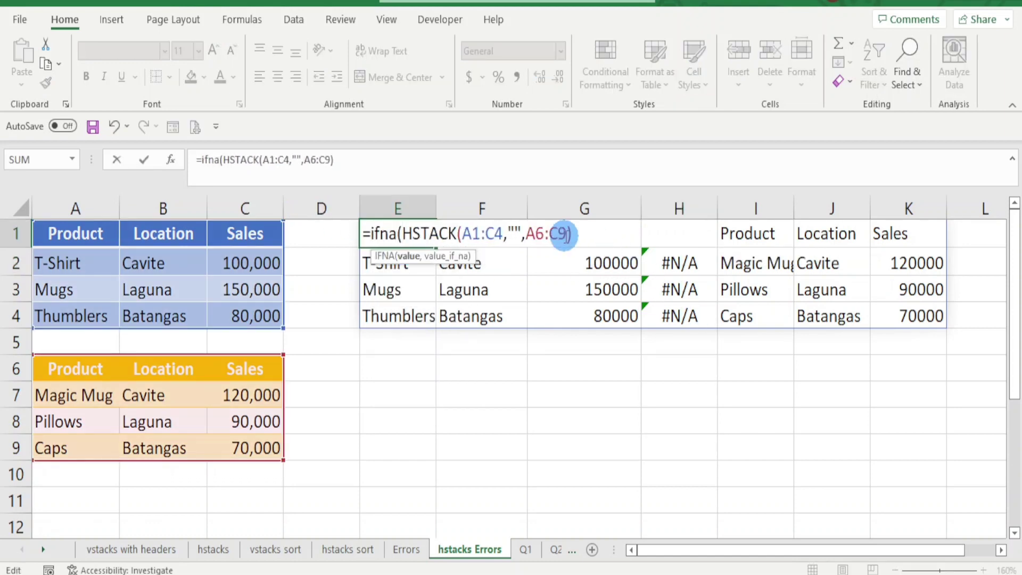
pyautogui.click(584, 233)
pyautogui.write(',"')
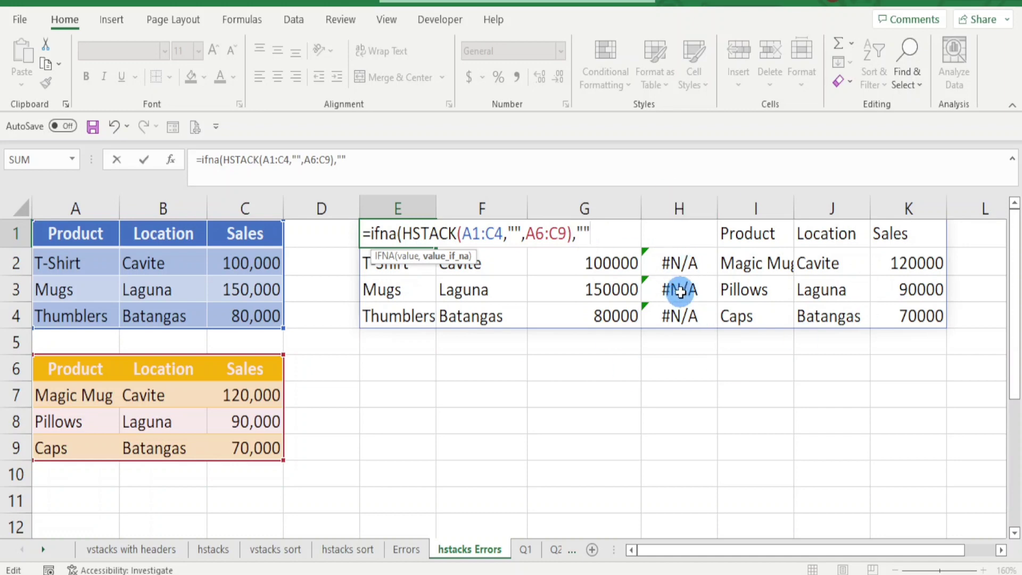
pyautogui.write(')')
pyautogui.press('Return')
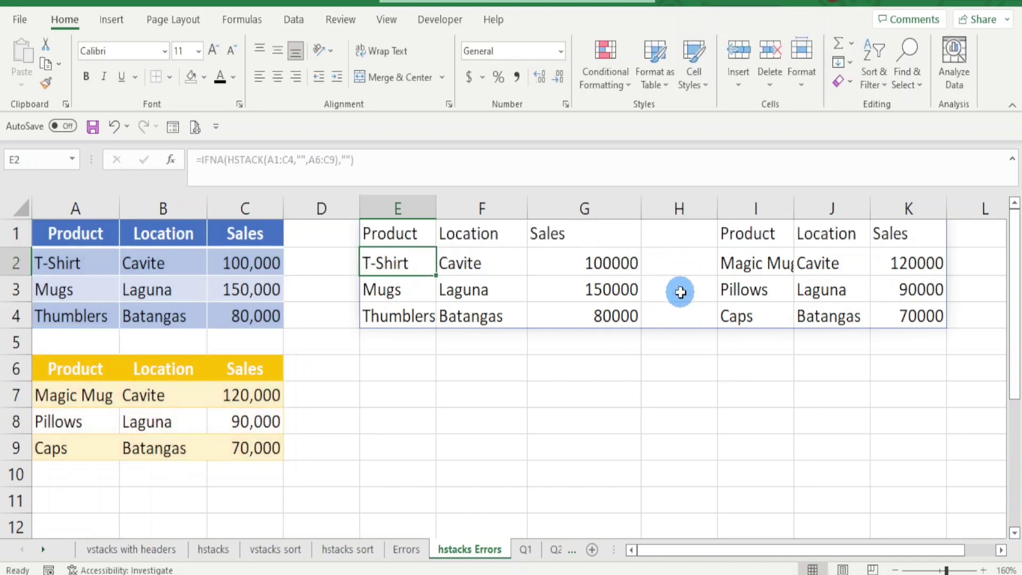
pyautogui.click(677, 287)
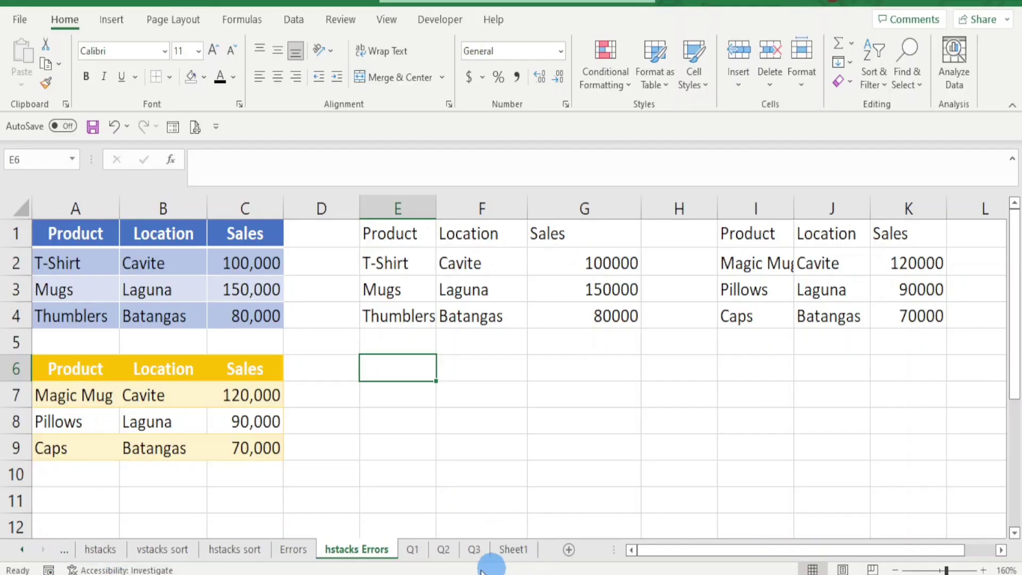
# Browse the Q1, Q2 and Q3 sheets and the empty Sheet1 to compare their layouts
pyautogui.click(419, 555)
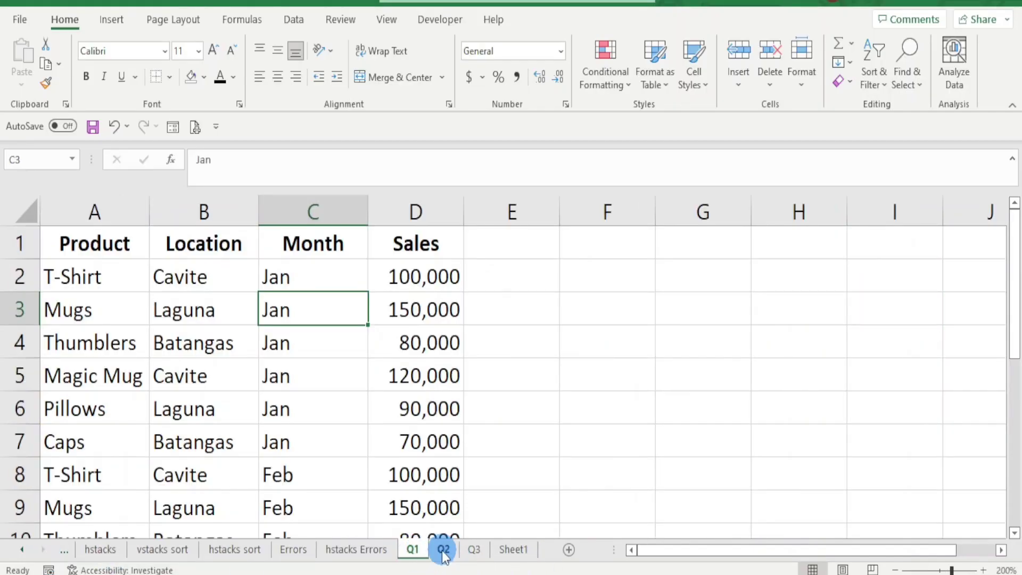
pyautogui.click(474, 549)
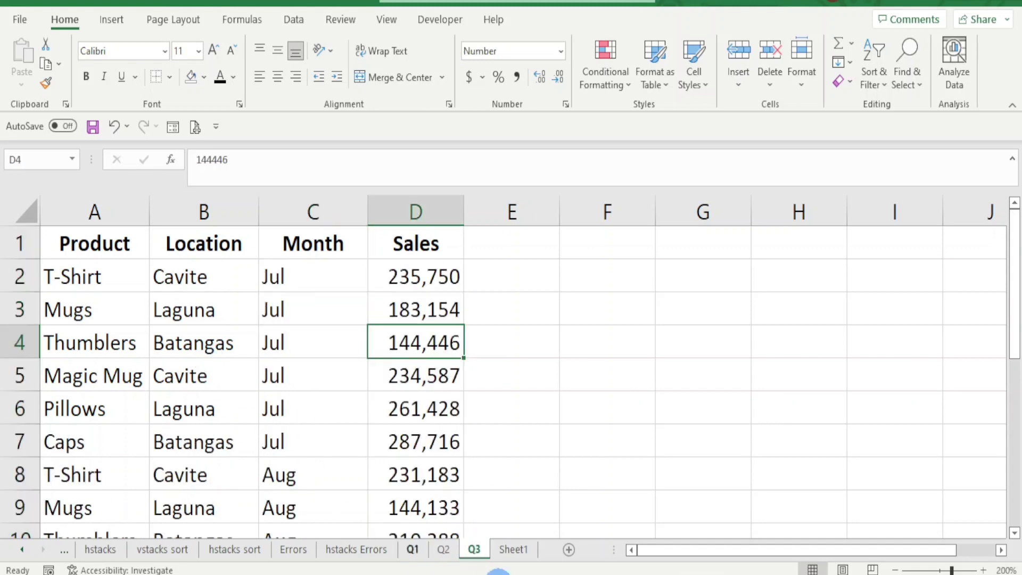
pyautogui.click(419, 549)
pyautogui.click(171, 321)
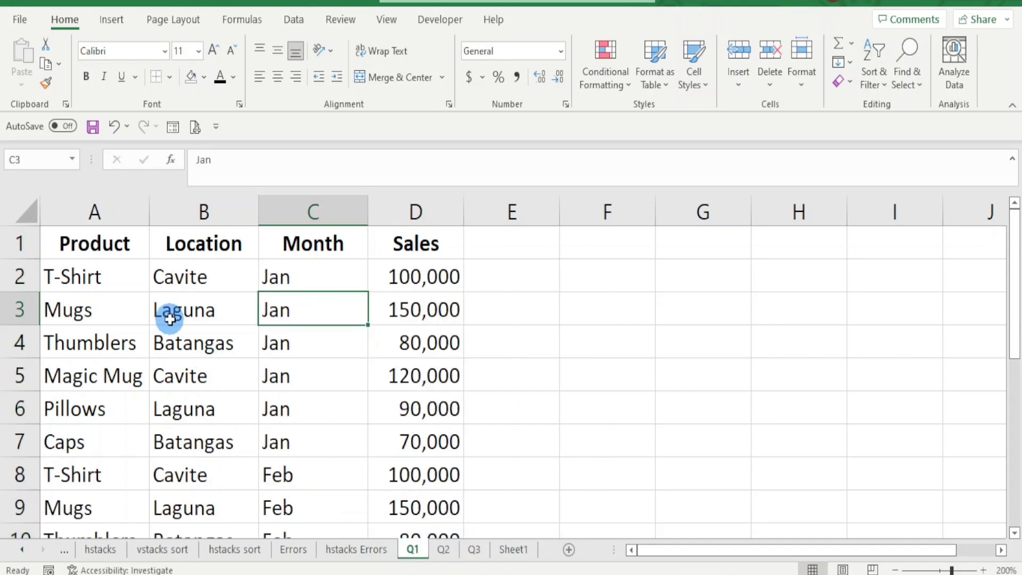
pyautogui.click(97, 281)
pyautogui.click(494, 547)
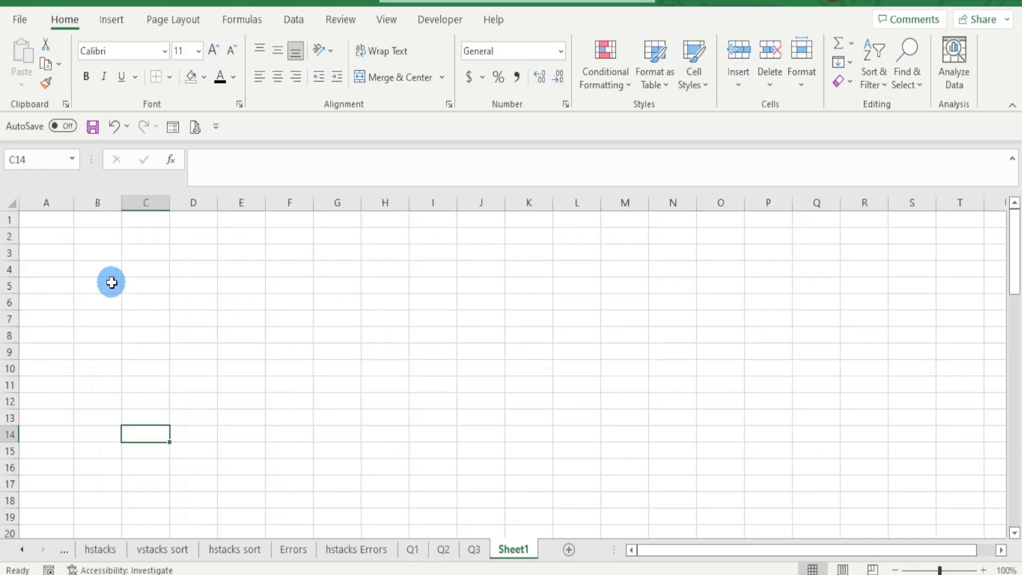
pyautogui.click(413, 549)
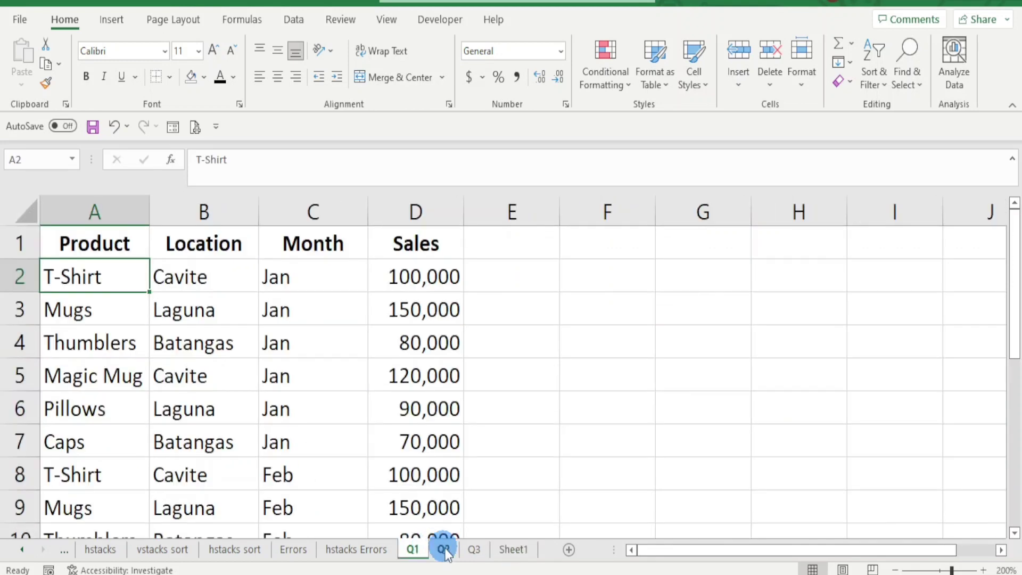
pyautogui.click(443, 549)
pyautogui.click(473, 549)
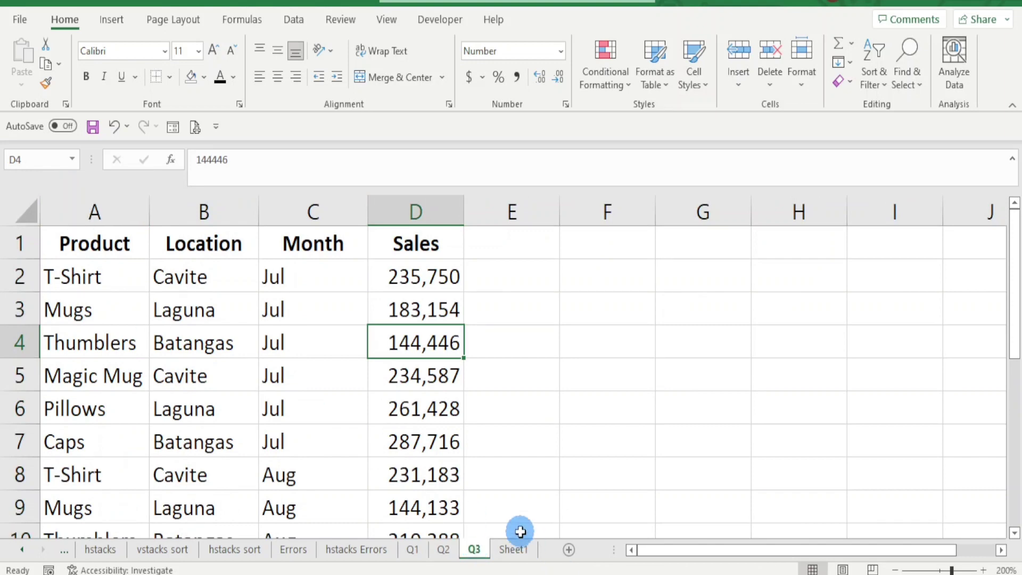
pyautogui.click(514, 549)
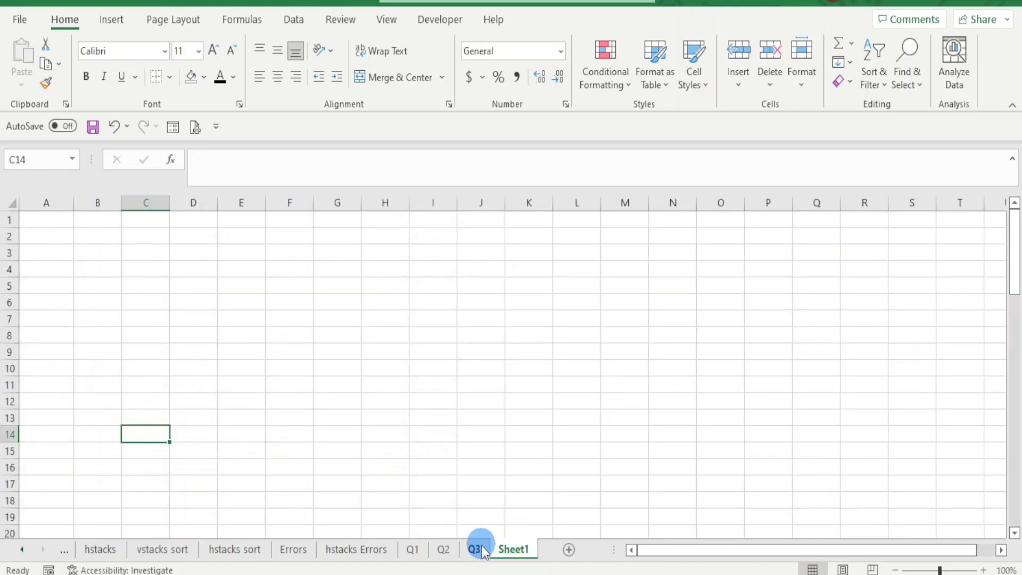
# Copy the Q1 header row Product to Sales and paste it into Sheet1 A1
pyautogui.click(411, 556)
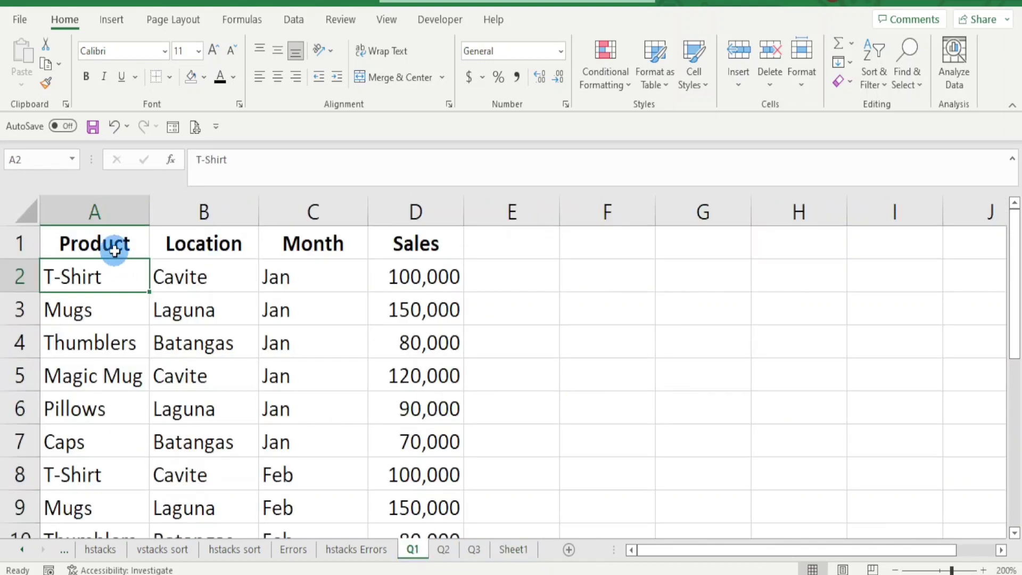
pyautogui.moveTo(114, 245); pyautogui.dragTo(375, 237)
pyautogui.hotkey('ctrl', 'c')
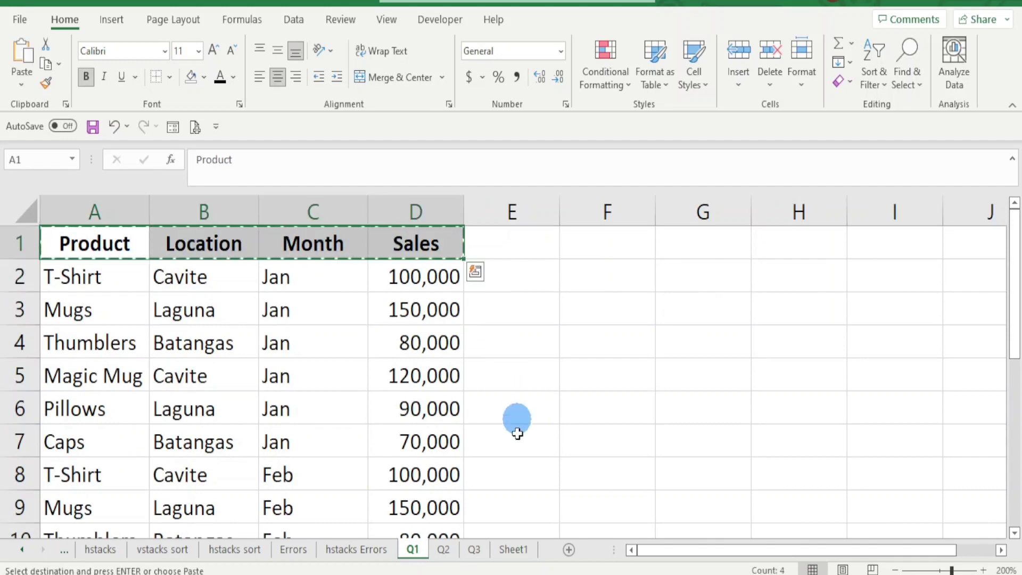
pyautogui.hotkey('ctrl', 'q')
pyautogui.click(514, 549)
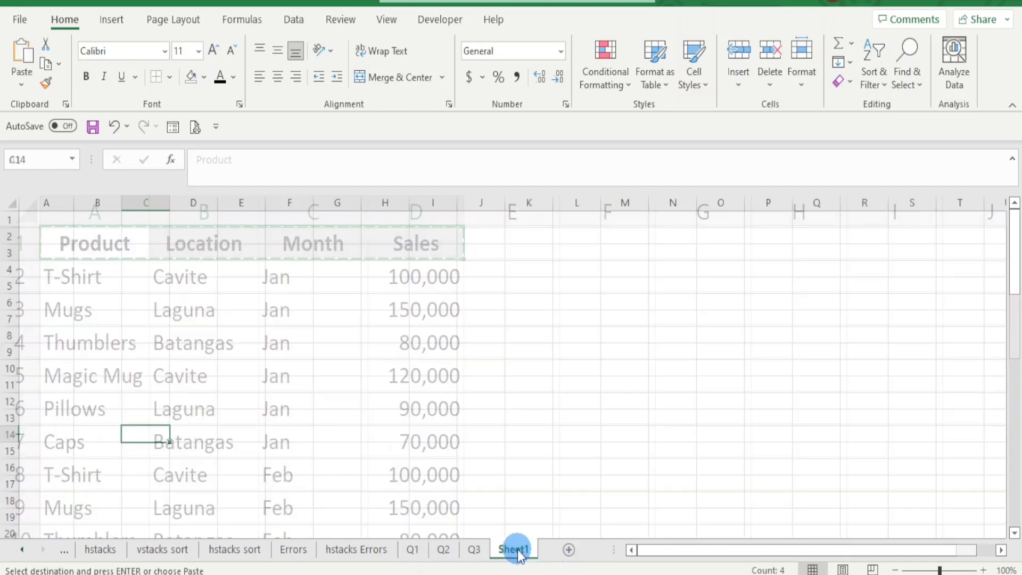
pyautogui.click(48, 227)
pyautogui.hotkey('ctrl', 'v')
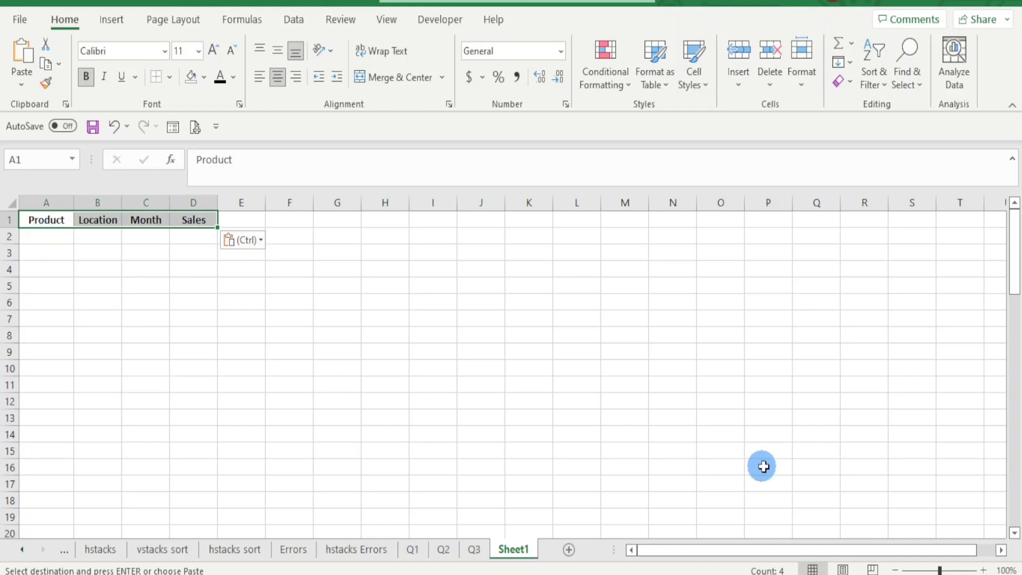
# In Sheet1 A2, start a VSTACK formula referencing sheets Q1 through Q3
pyautogui.keyDown('ctrl'); pyautogui.scroll(7, 75, 265); pyautogui.keyUp('ctrl')
pyautogui.click(131, 262)
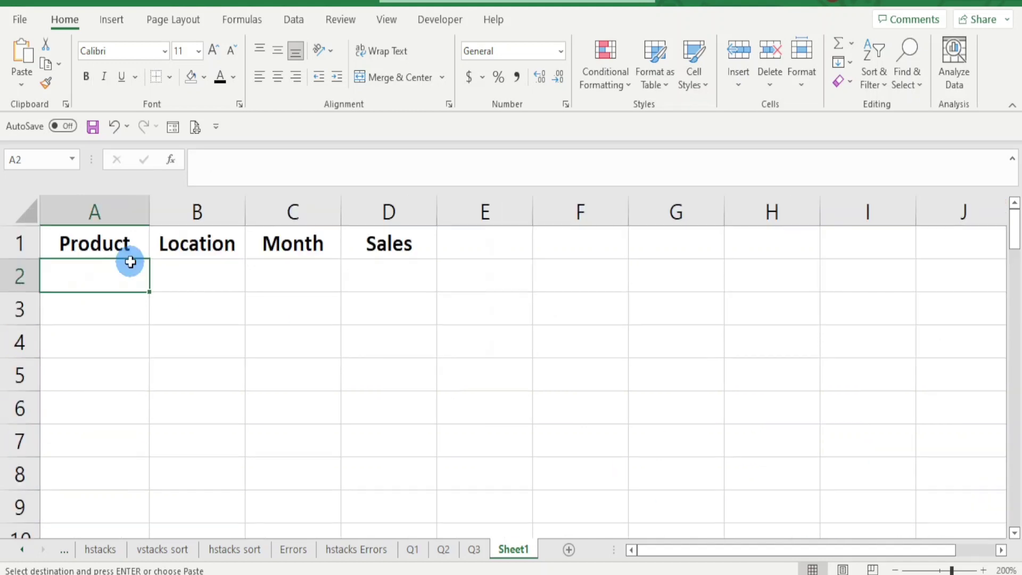
pyautogui.write('=vst')
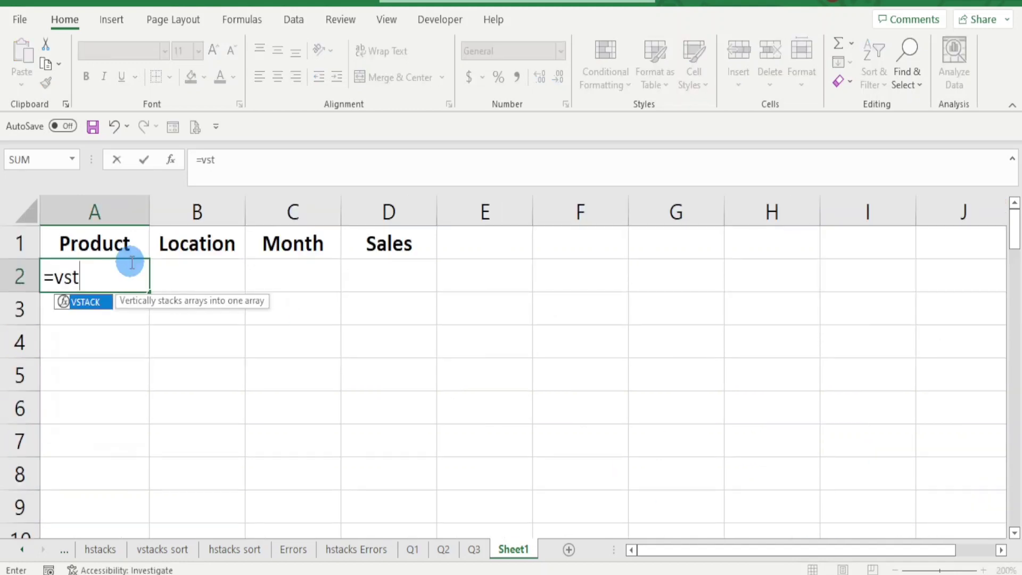
pyautogui.doubleClick(74, 303)
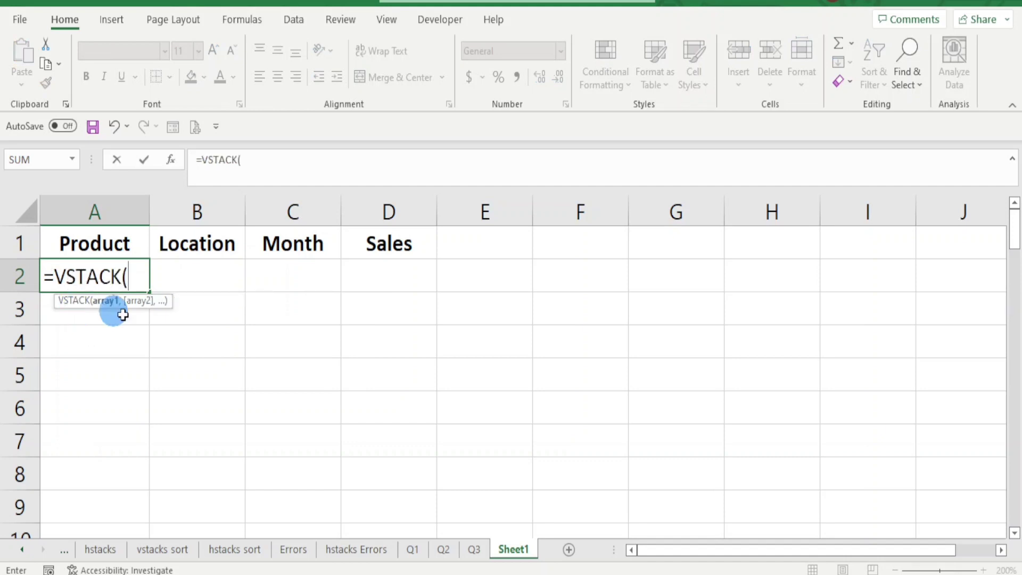
pyautogui.click(413, 549)
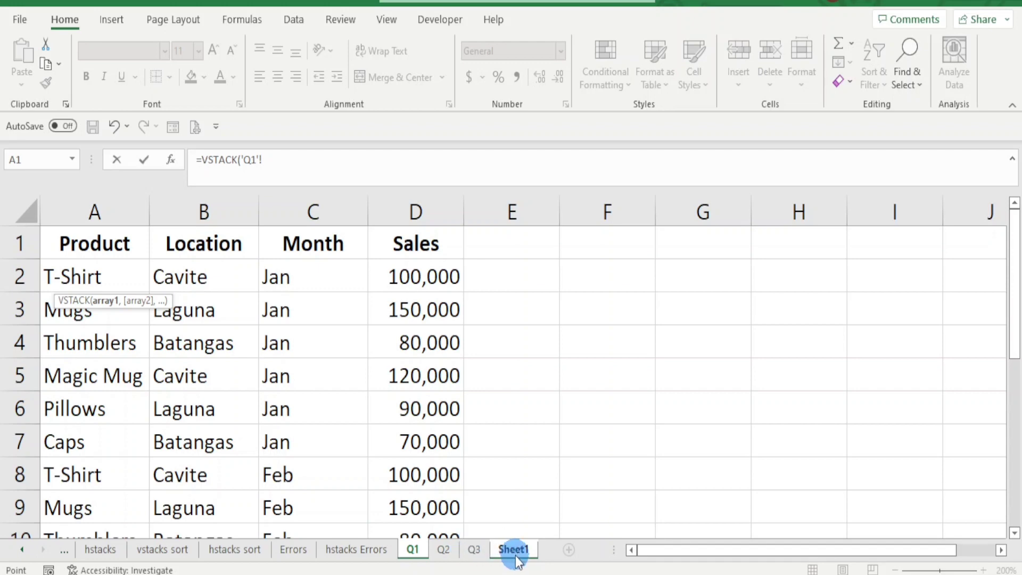
pyautogui.keyDown('shift'); pyautogui.click(479, 556); pyautogui.keyUp('shift')
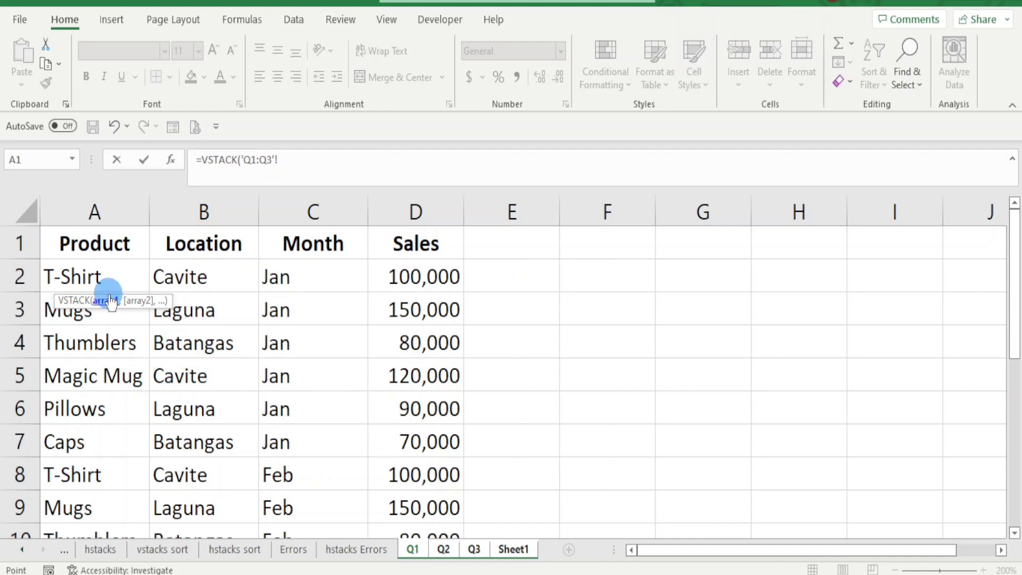
# Set the reference range to A2:D25, completing =VSTACK('Q1:Q3'!A2:D25)
pyautogui.moveTo(107, 275); pyautogui.dragTo(419, 284)
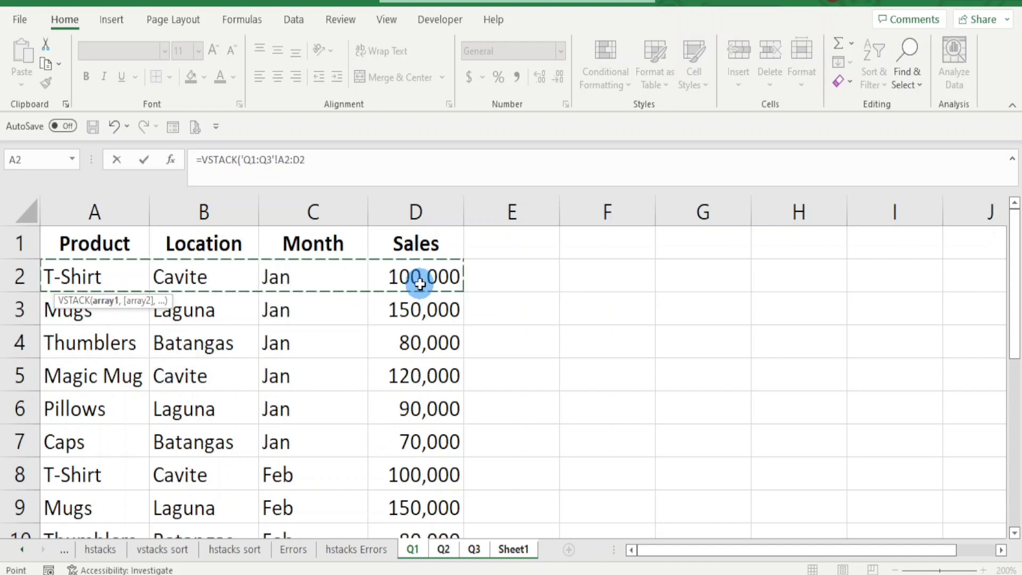
pyautogui.hotkey('ctrl', 'shift', 'Down')
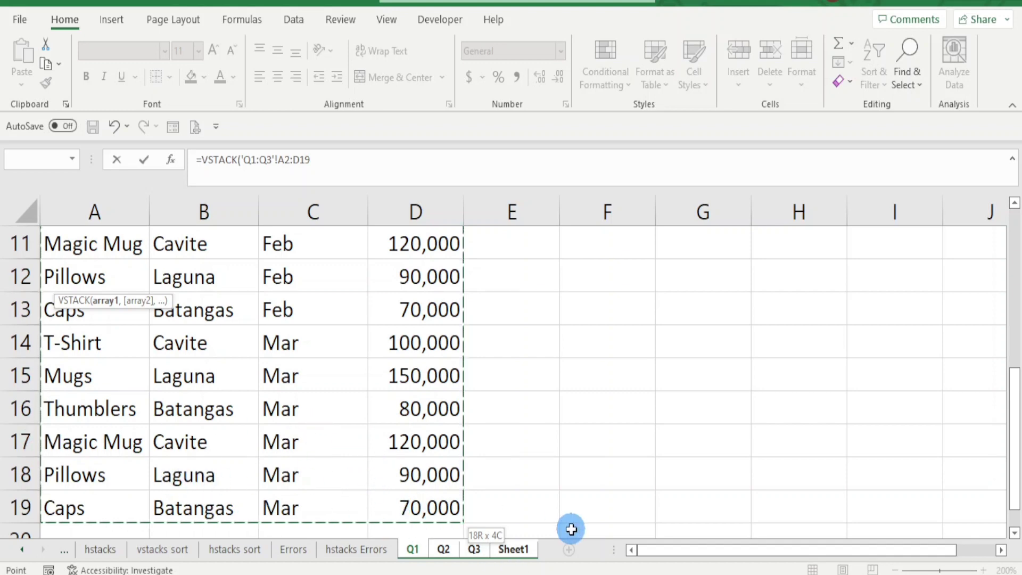
pyautogui.scroll(-1, 114, 468)
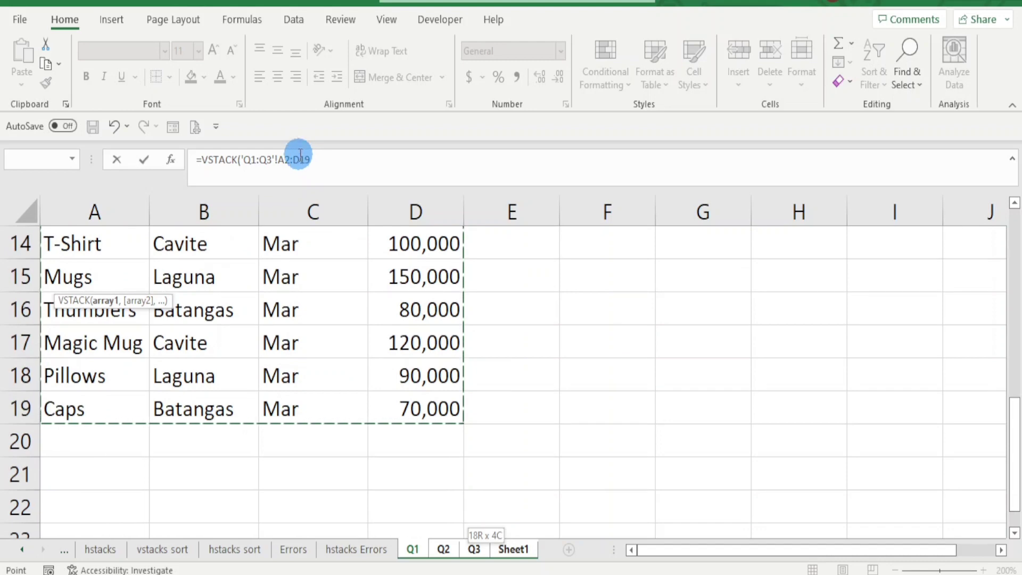
pyautogui.moveTo(301, 156); pyautogui.dragTo(336, 161)
pyautogui.write('25')
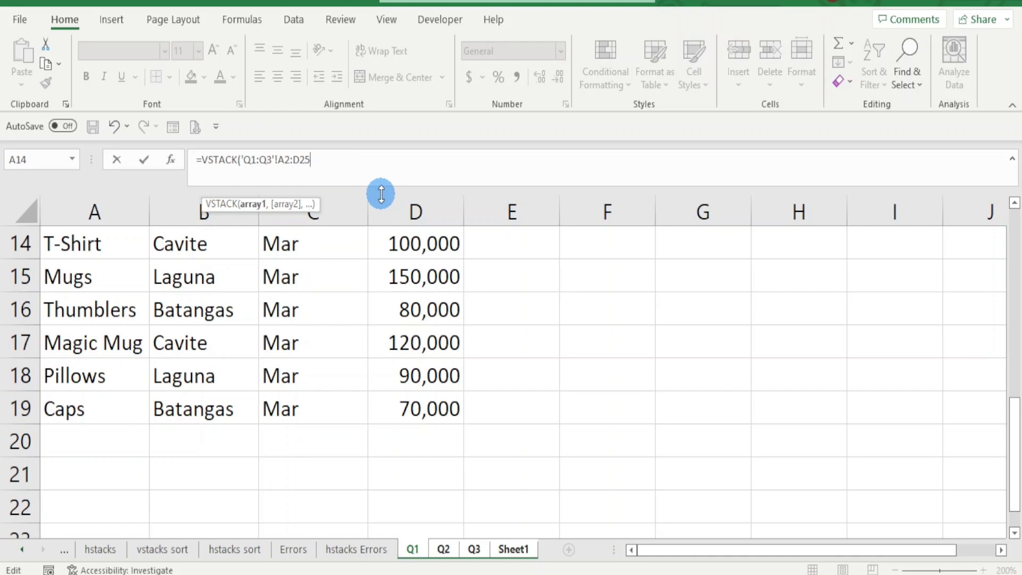
pyautogui.write(')')
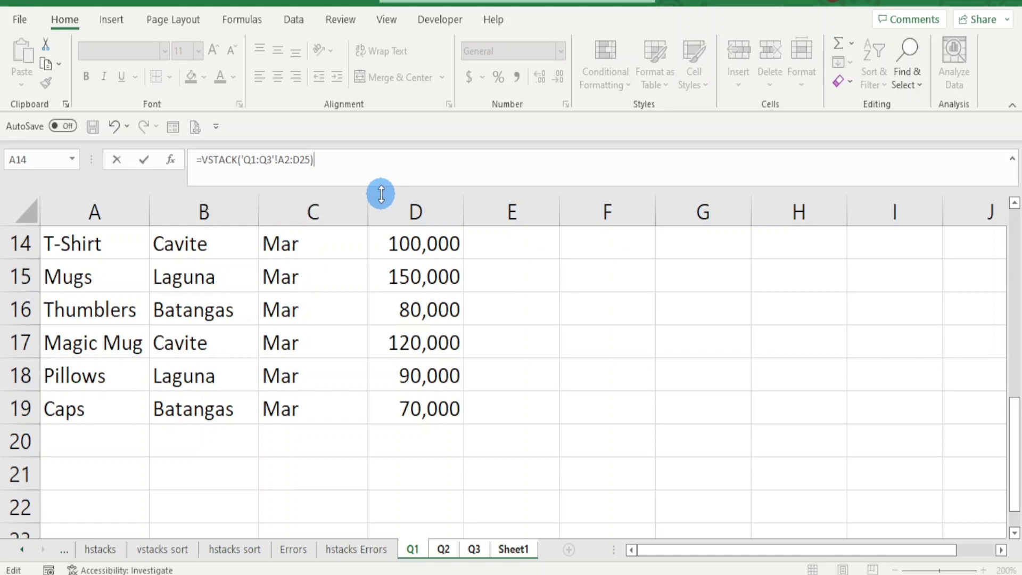
pyautogui.press('Return')
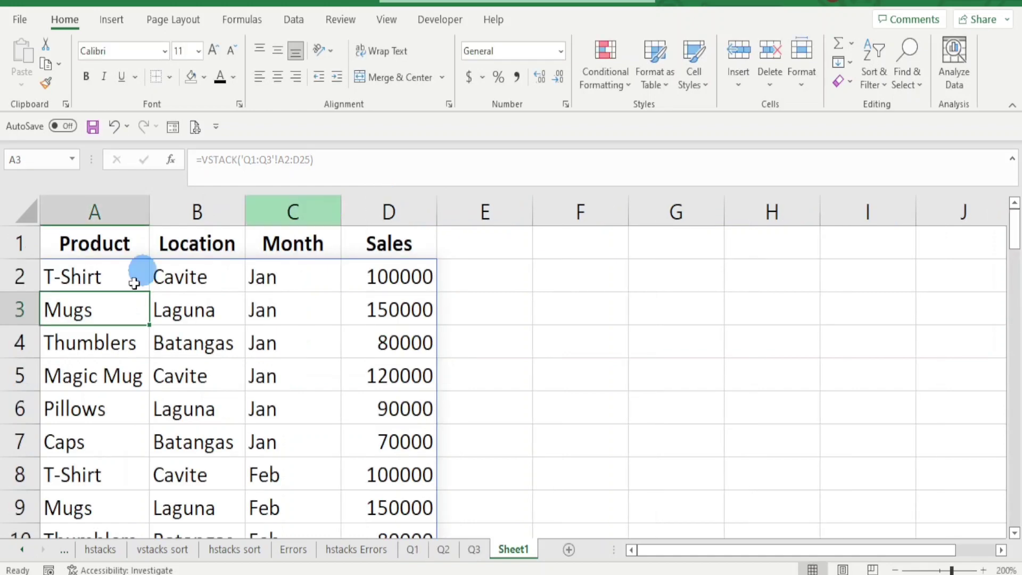
# Format Sales column D as Number with 0 decimals and thousands separators
pyautogui.click(91, 276)
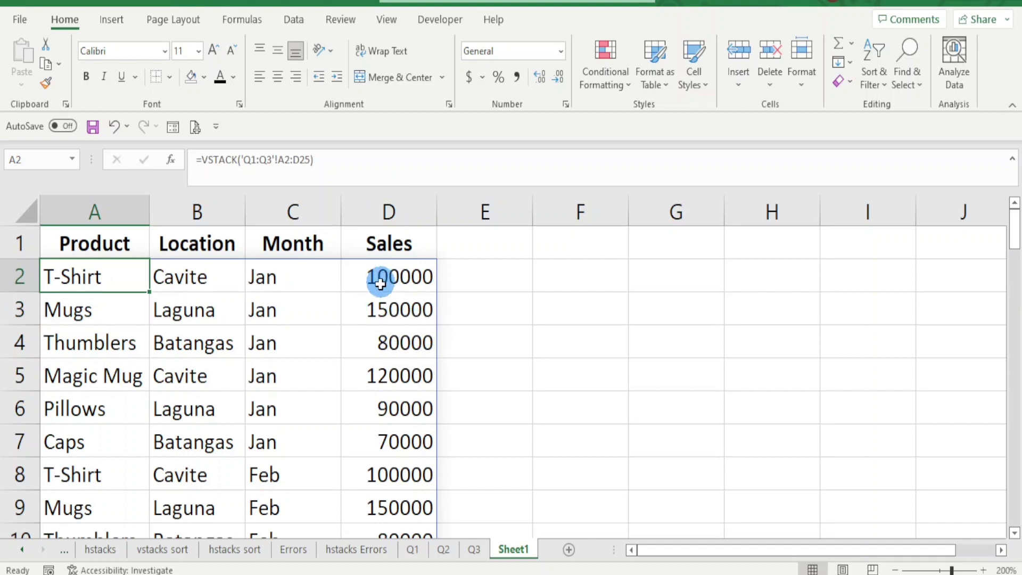
pyautogui.click(399, 215)
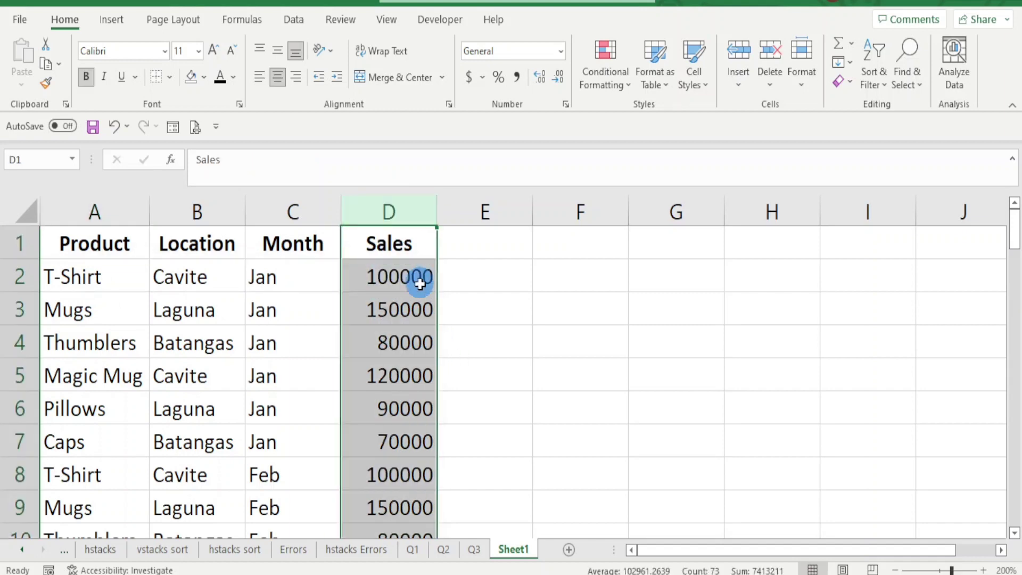
pyautogui.rightClick(399, 308)
pyautogui.click(442, 232)
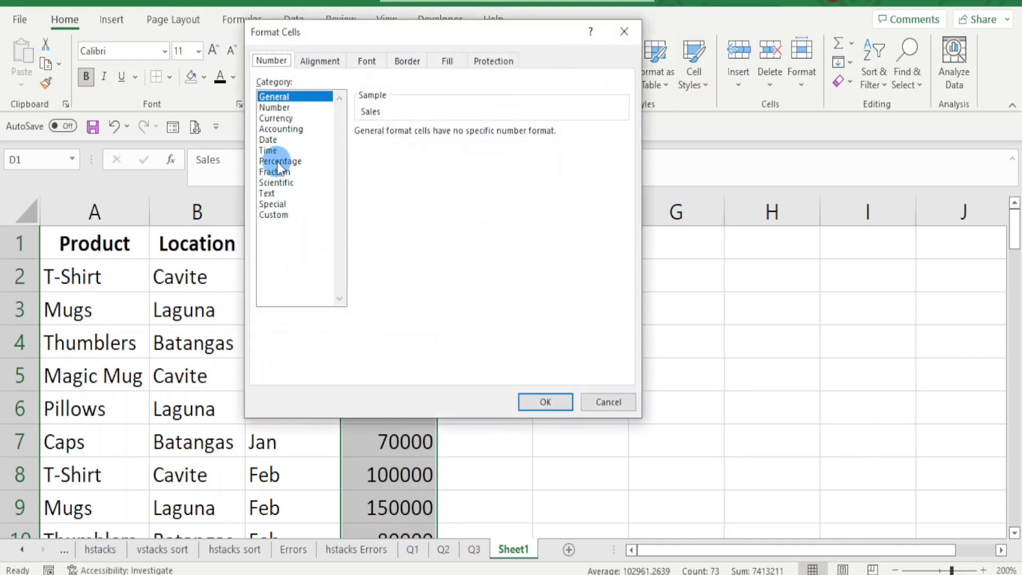
pyautogui.click(286, 108)
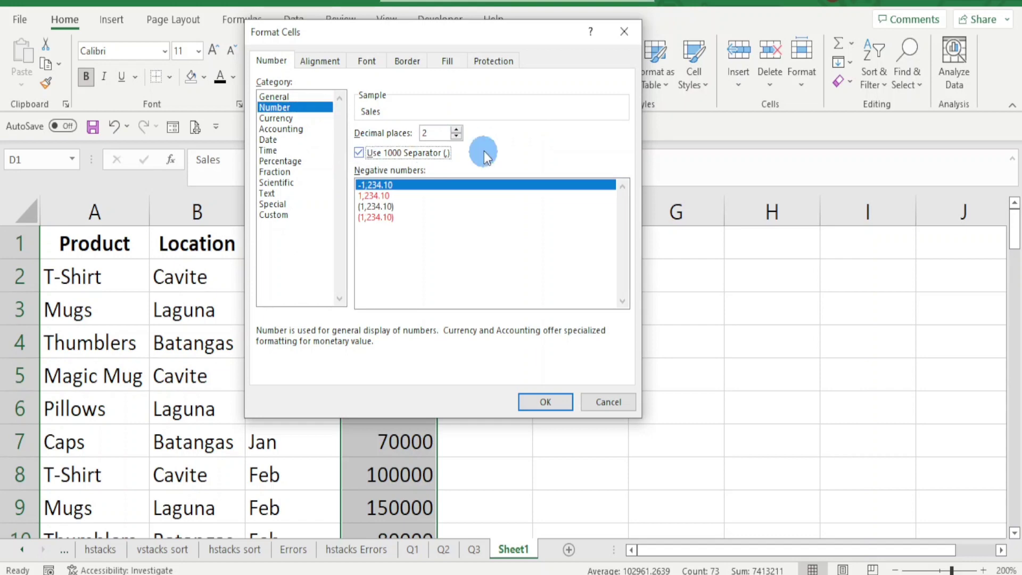
pyautogui.click(456, 136)
pyautogui.click(456, 136)
pyautogui.click(375, 216)
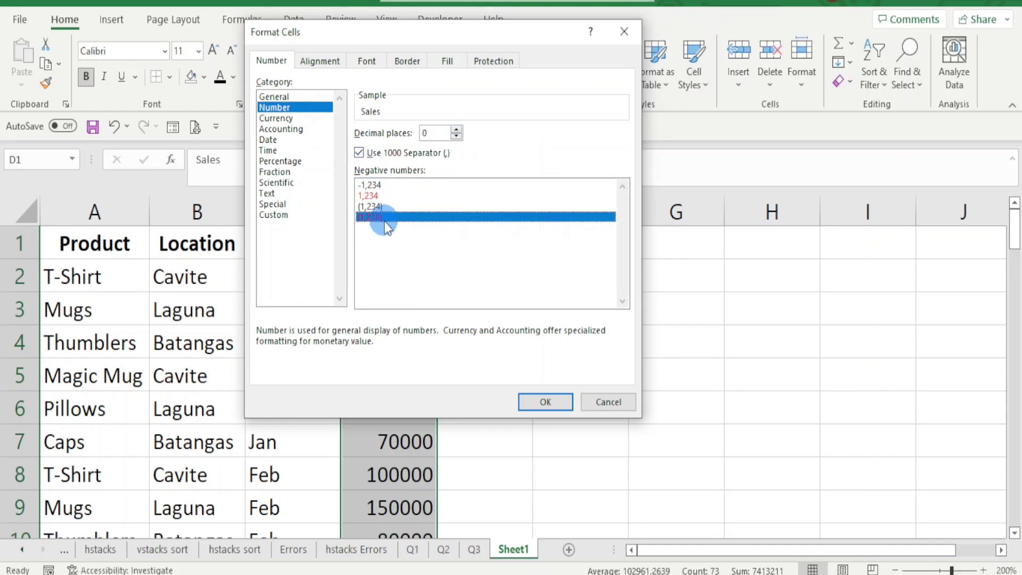
pyautogui.click(544, 401)
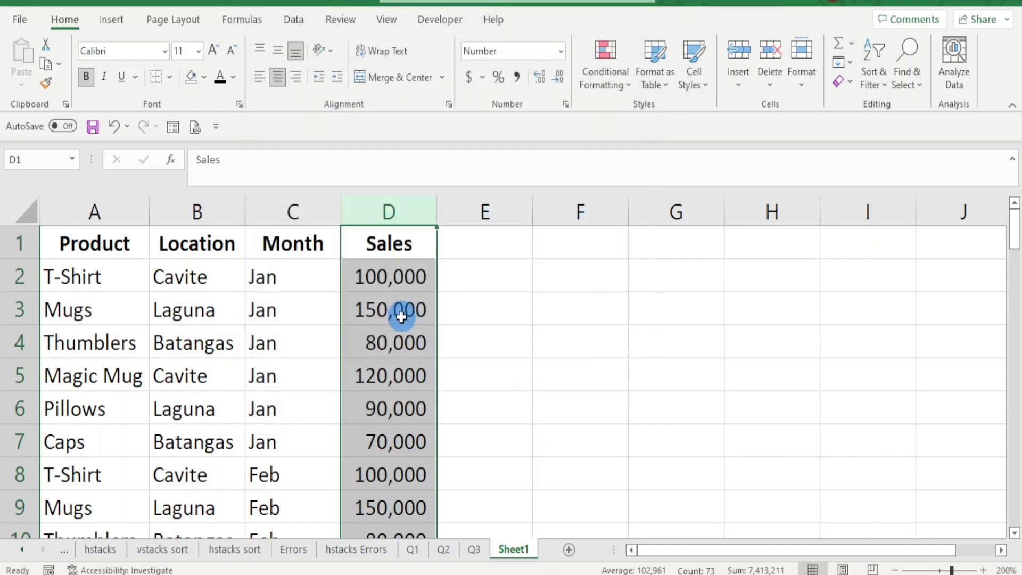
# Autofit all column widths on the sheet to their contents
pyautogui.click(21, 209)
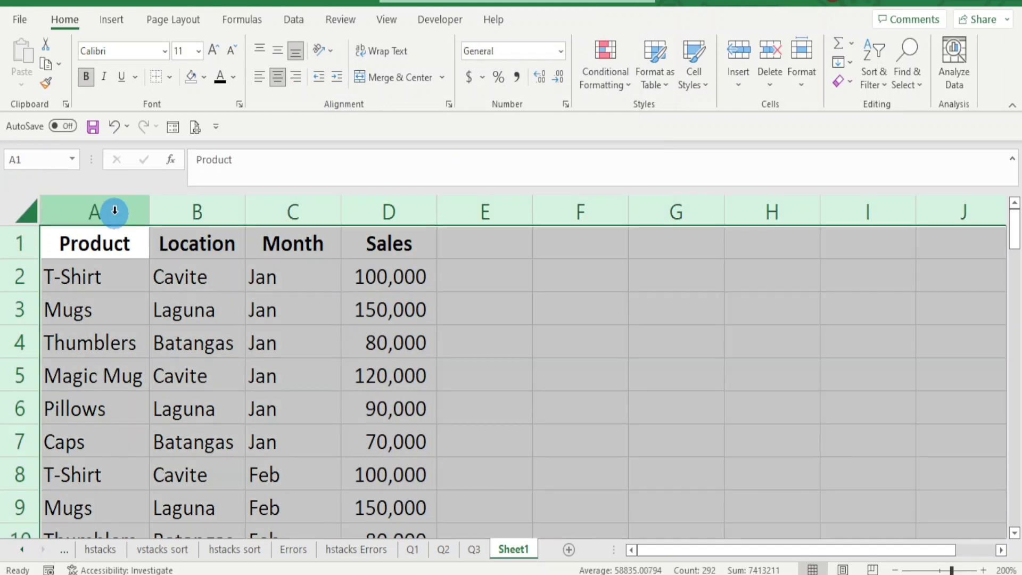
pyautogui.doubleClick(145, 208)
pyautogui.click(245, 334)
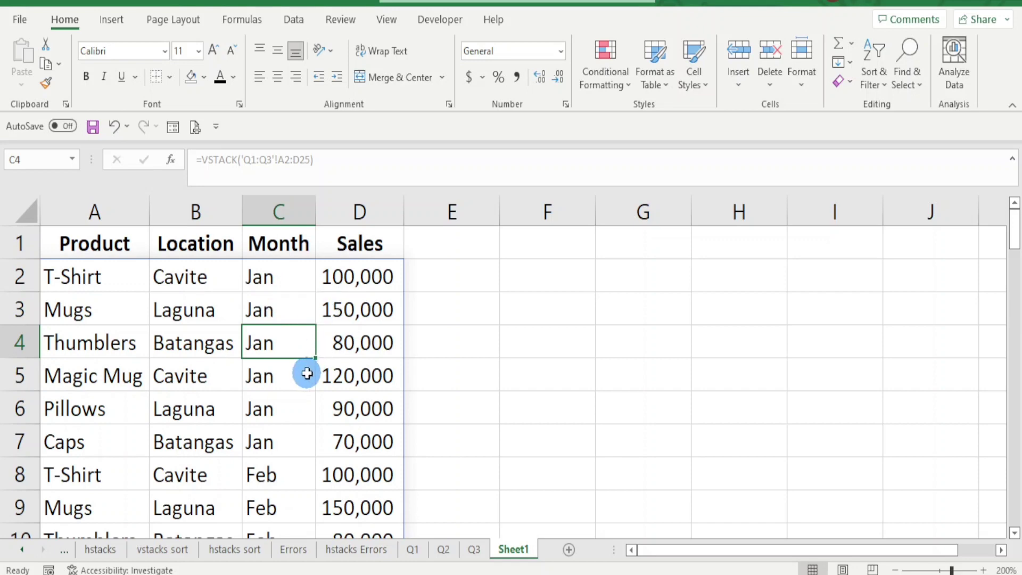
# Inspect and select the zero-filled rows A20:D25, then return to formula cell A2
pyautogui.scroll(-2, 264, 274)
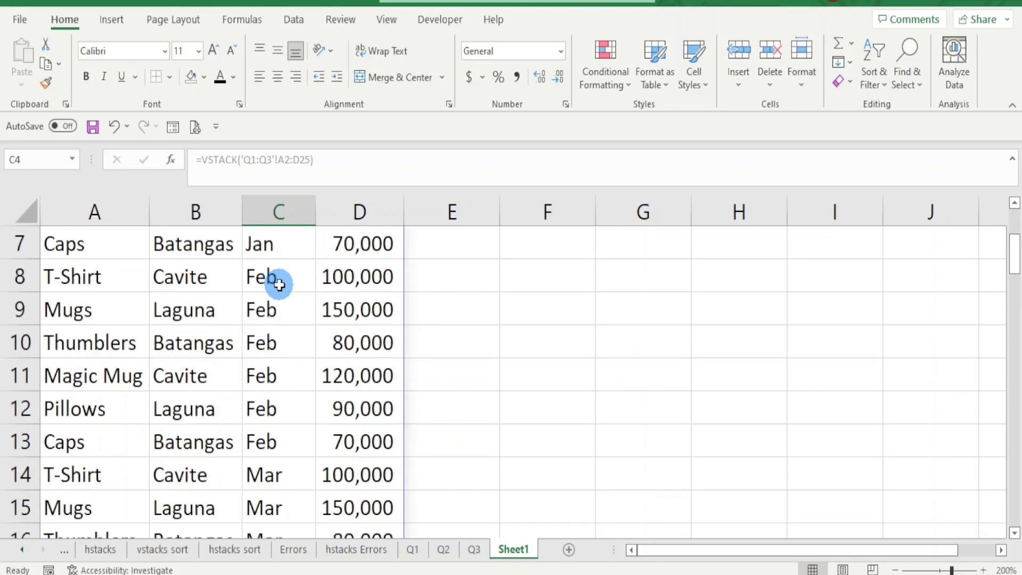
pyautogui.scroll(-2, 284, 298)
pyautogui.scroll(-2, 295, 324)
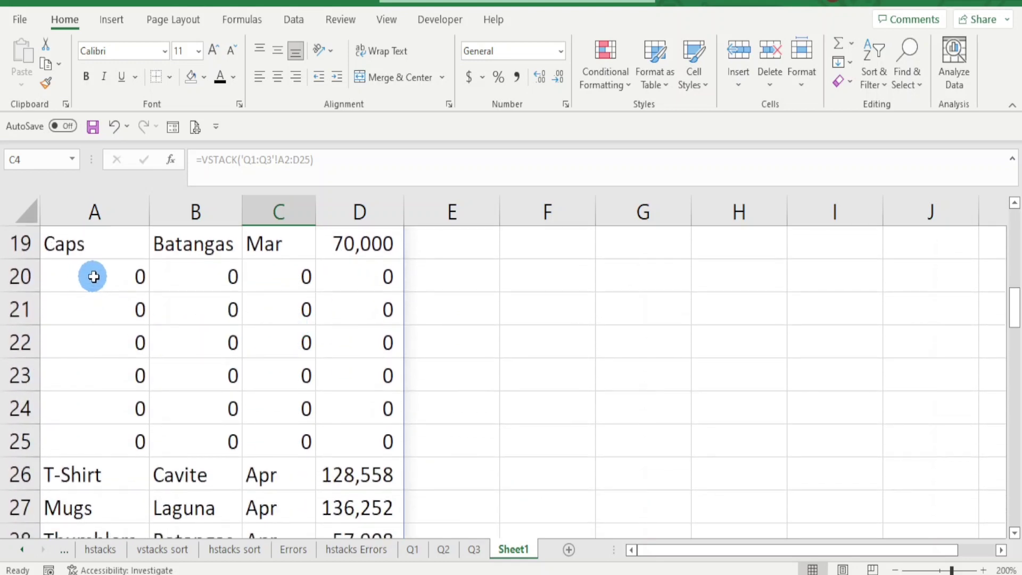
pyautogui.click(92, 275)
pyautogui.click(348, 396)
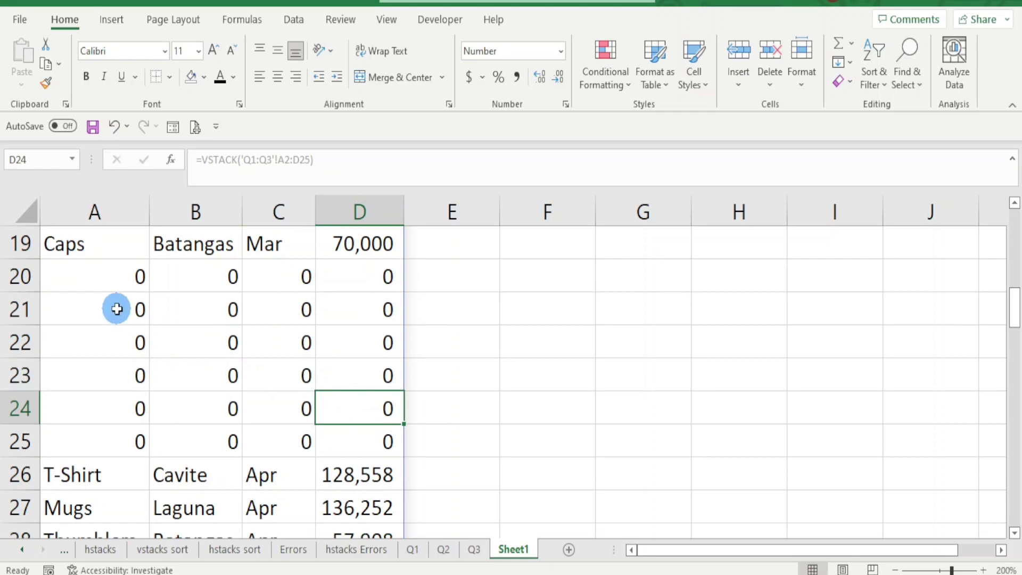
pyautogui.click(122, 286)
pyautogui.moveTo(122, 286); pyautogui.dragTo(356, 442)
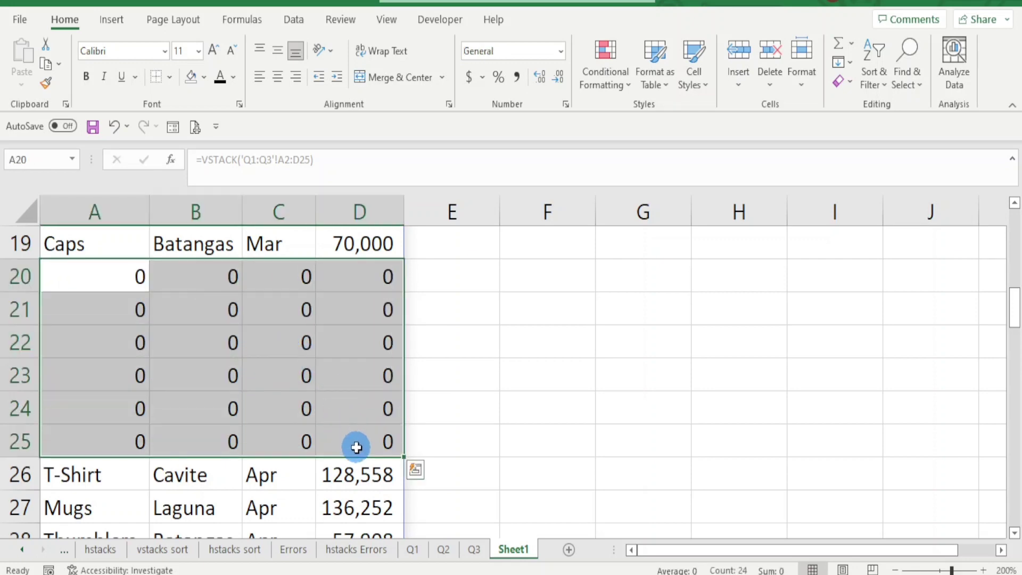
pyautogui.scroll(6, 305, 440)
pyautogui.click(108, 275)
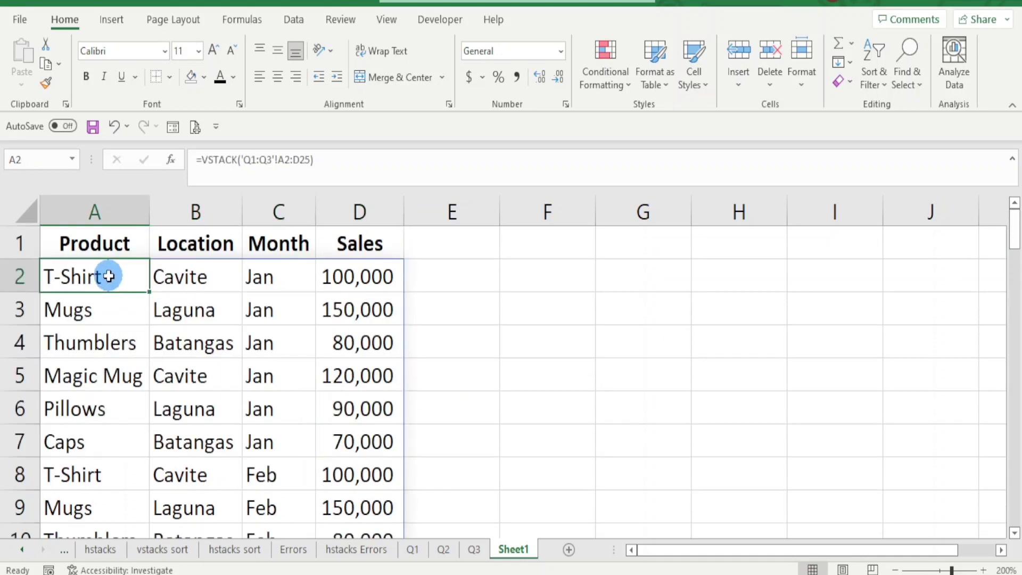
# Change A2 to =FILTER(VSTACK('Q1:Q3'!A2:D25),VSTACK('Q1:Q3'!A2:A25)<>"") to drop blank rows
pyautogui.doubleClick(79, 273)
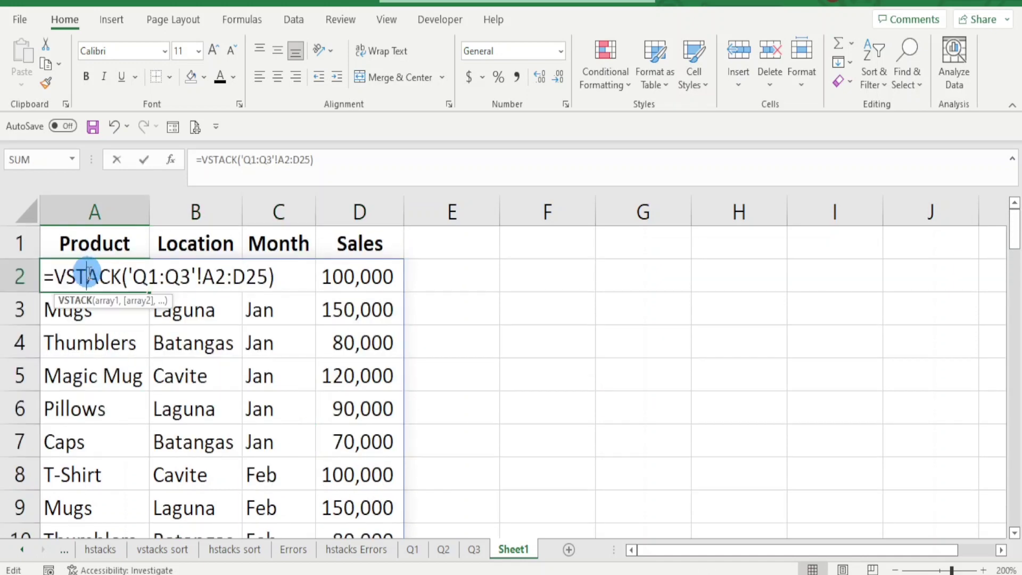
pyautogui.click(55, 276)
pyautogui.write('f')
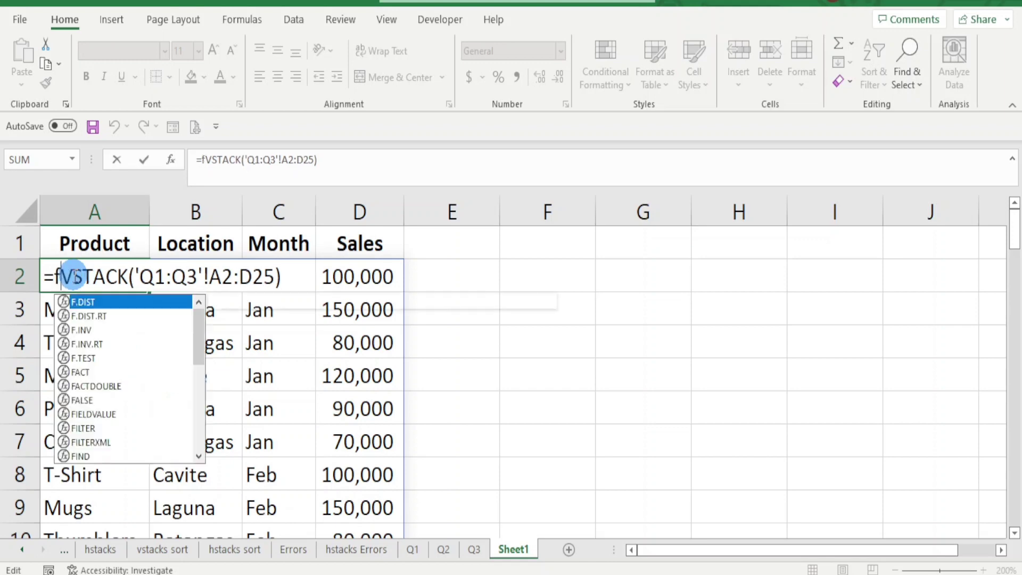
pyautogui.write('ilter')
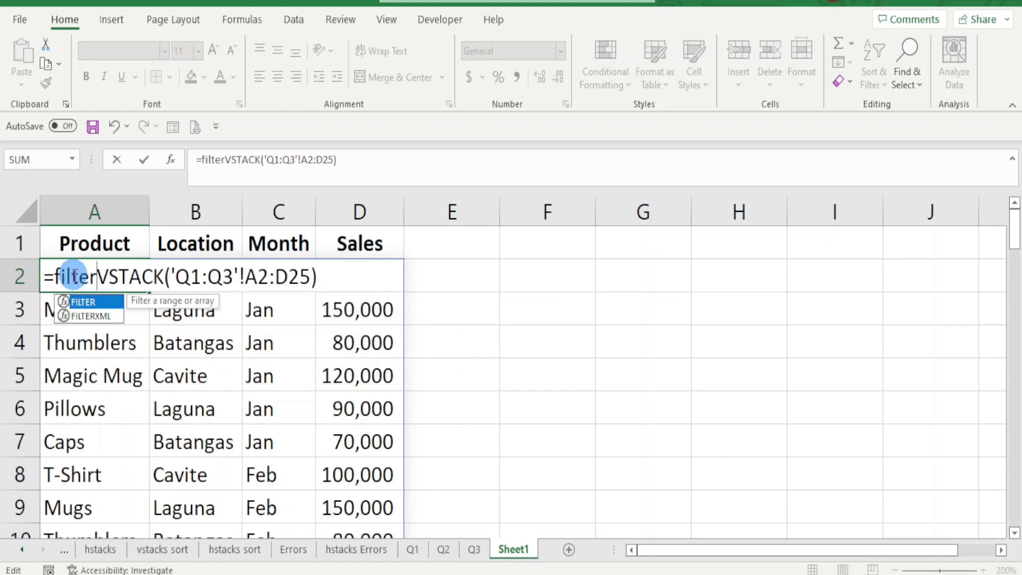
pyautogui.write('(')
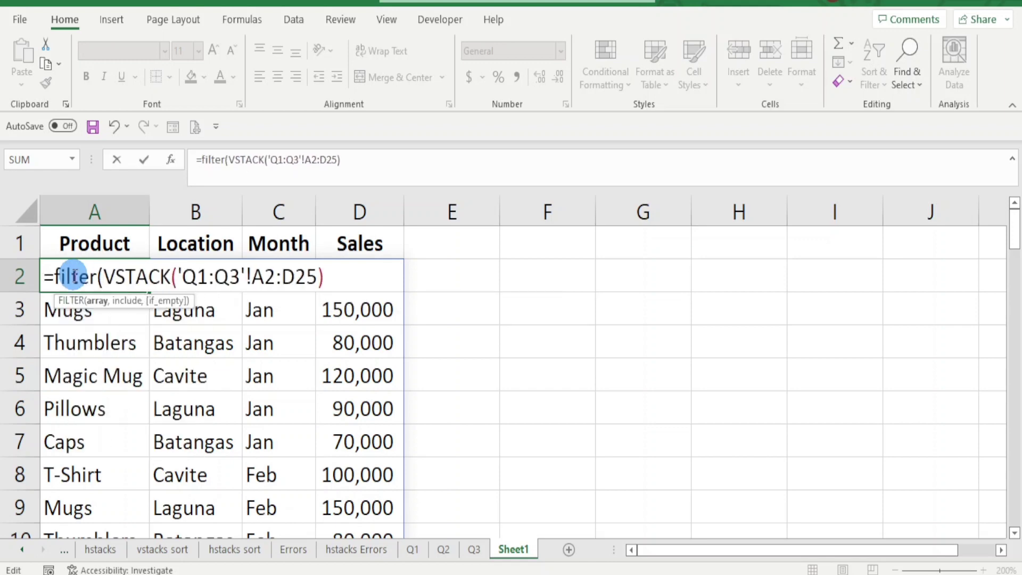
pyautogui.moveTo(230, 159); pyautogui.dragTo(379, 166)
pyautogui.hotkey('ctrl', 'c')
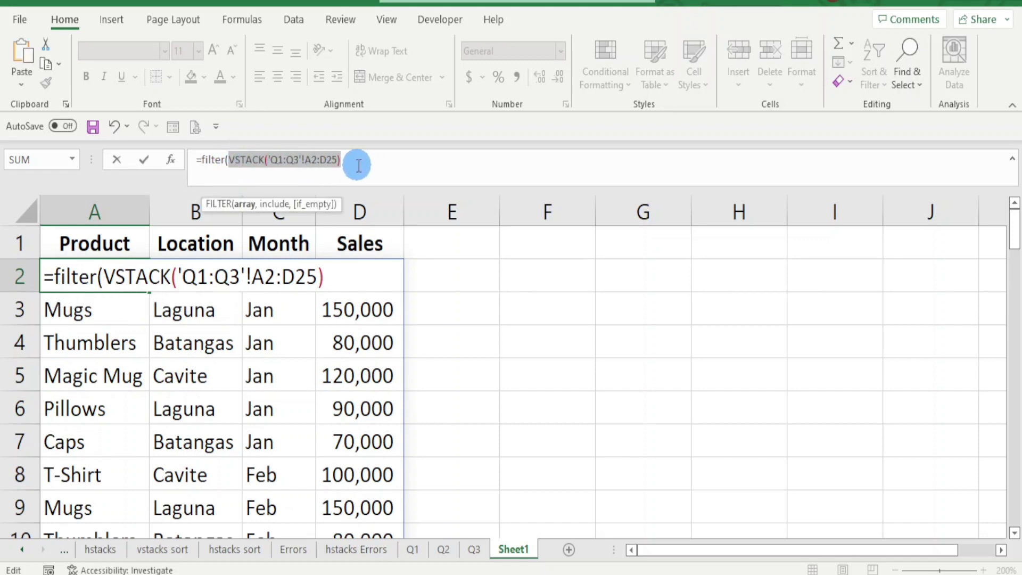
pyautogui.click(356, 164)
pyautogui.write(',')
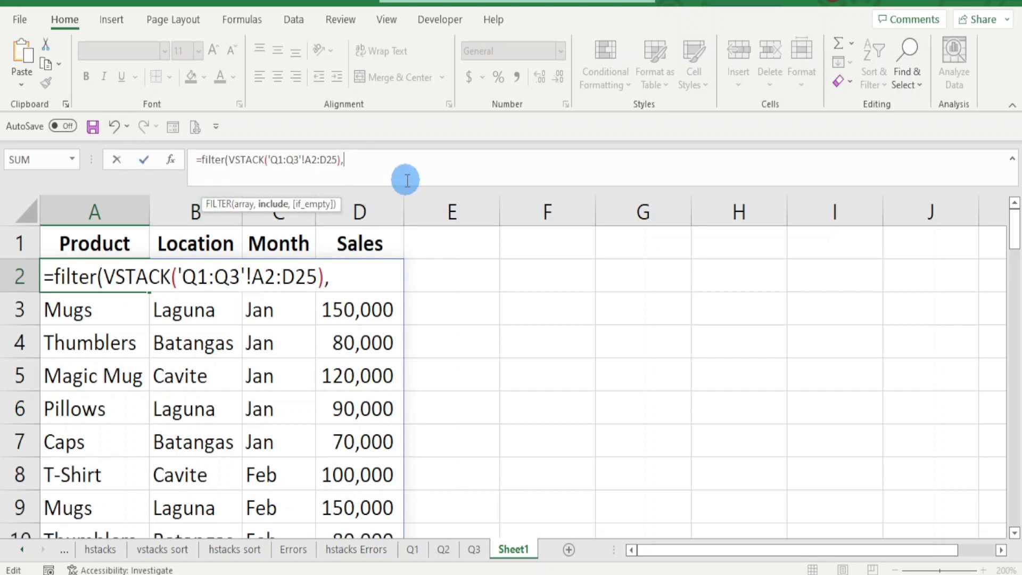
pyautogui.hotkey('ctrl', 'v')
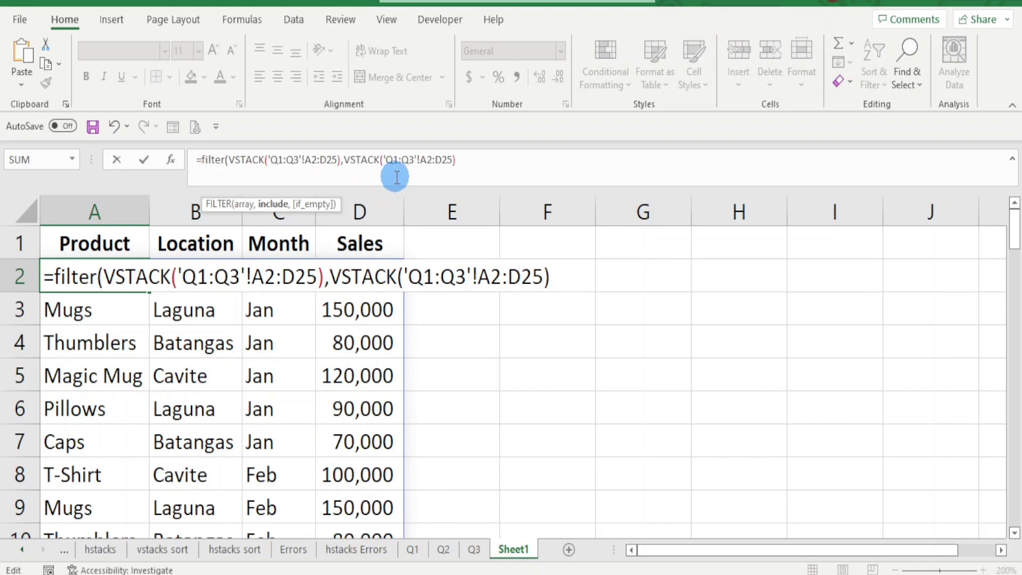
pyautogui.click(524, 276)
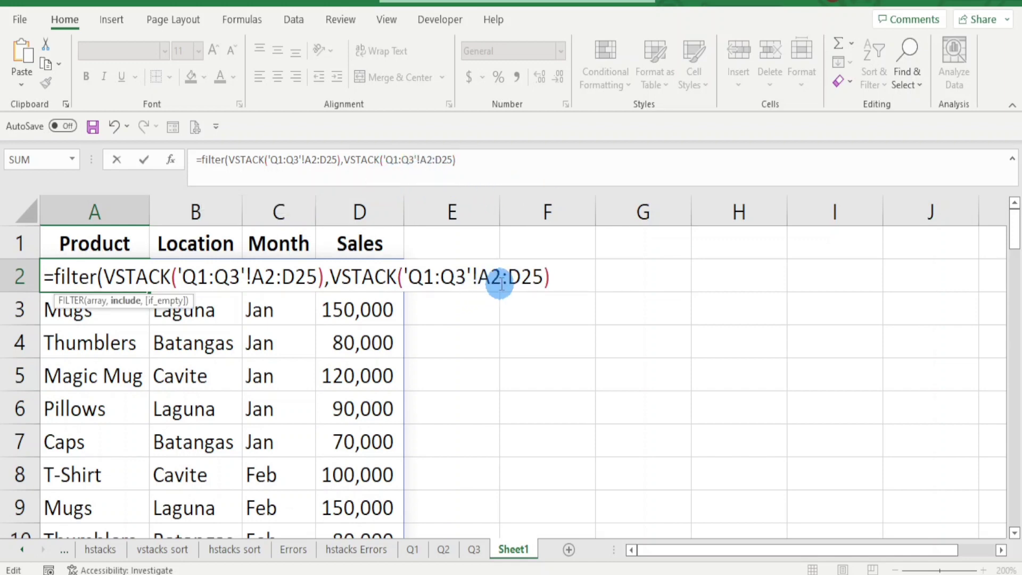
pyautogui.moveTo(508, 277); pyautogui.dragTo(521, 276)
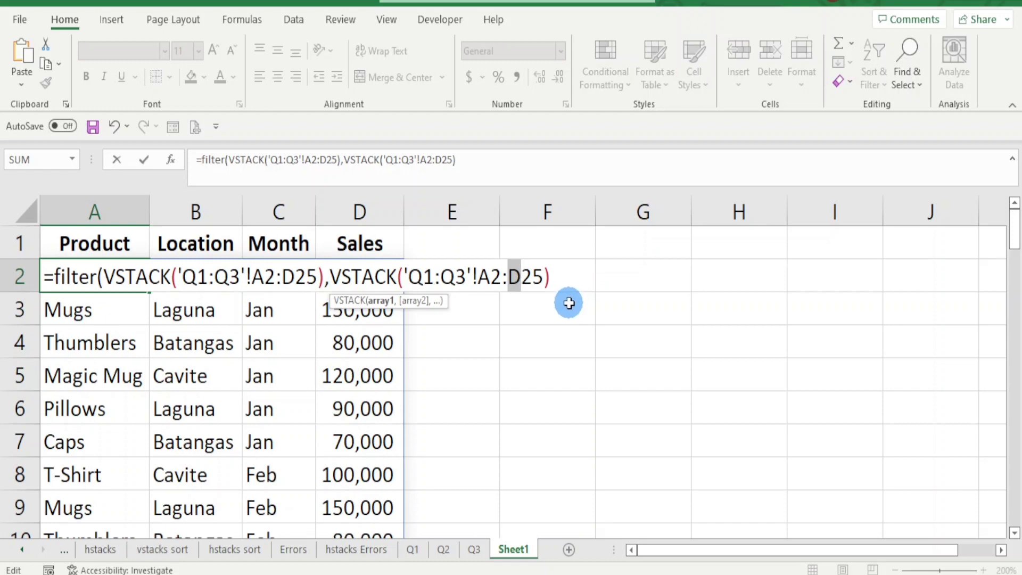
pyautogui.write('A')
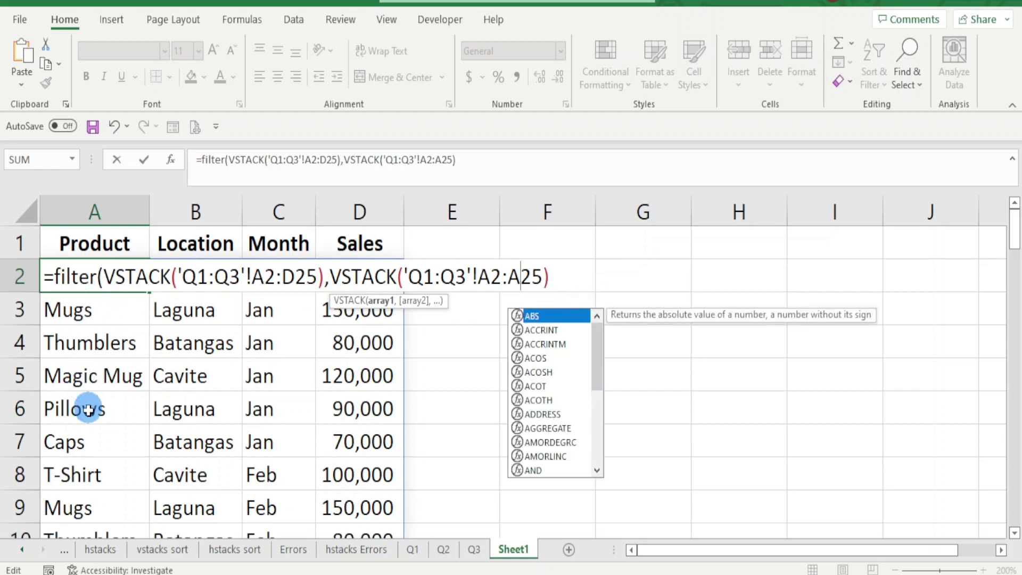
pyautogui.click(553, 277)
pyautogui.write('<>"')
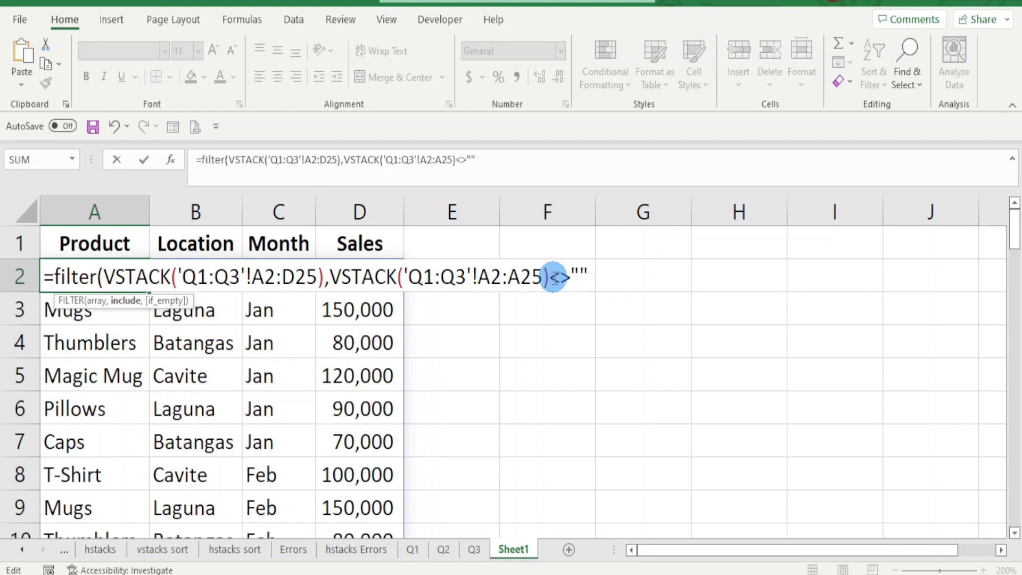
pyautogui.write(')')
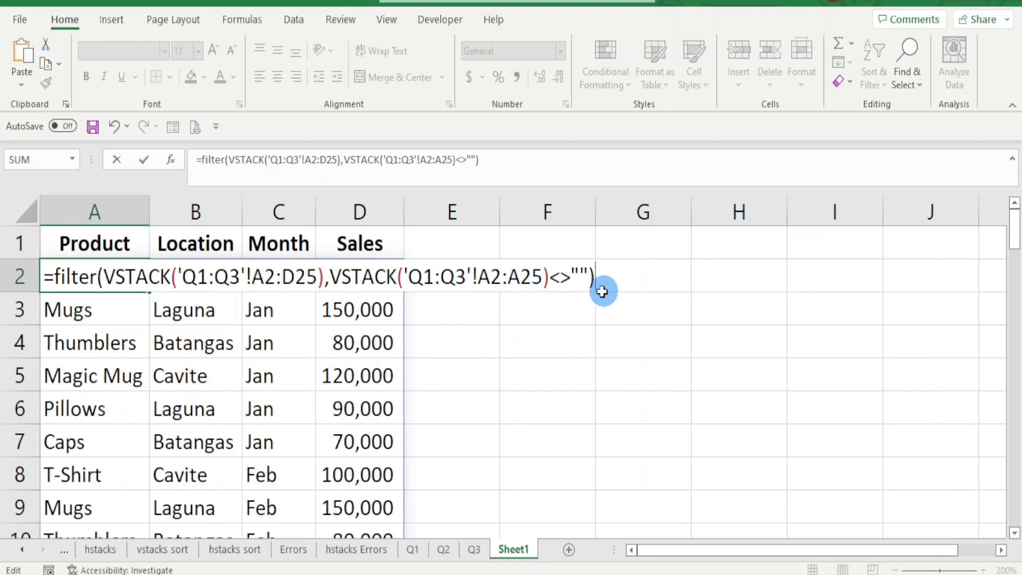
pyautogui.press('Return')
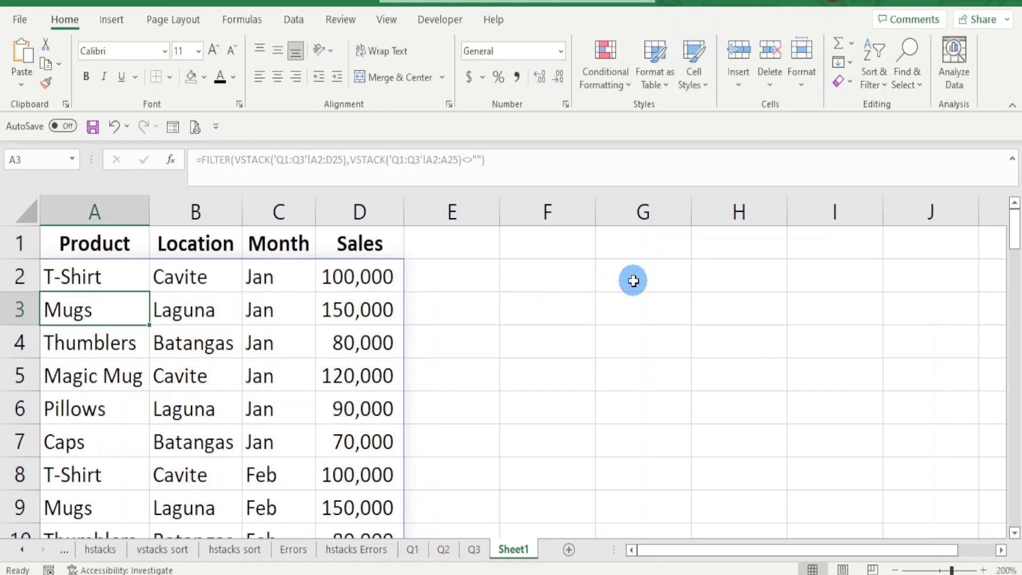
# Scroll through the filtered results to confirm the blank rows are gone
pyautogui.click(91, 280)
pyautogui.scroll(-2, 290, 413)
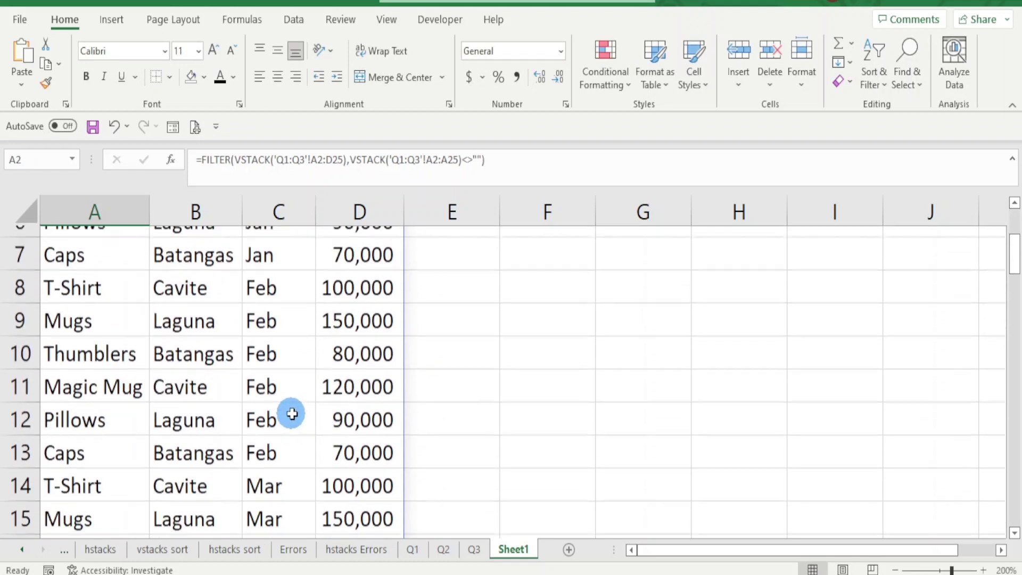
pyautogui.scroll(-3, 296, 419)
pyautogui.scroll(-2, 297, 420)
pyautogui.scroll(-3, 298, 424)
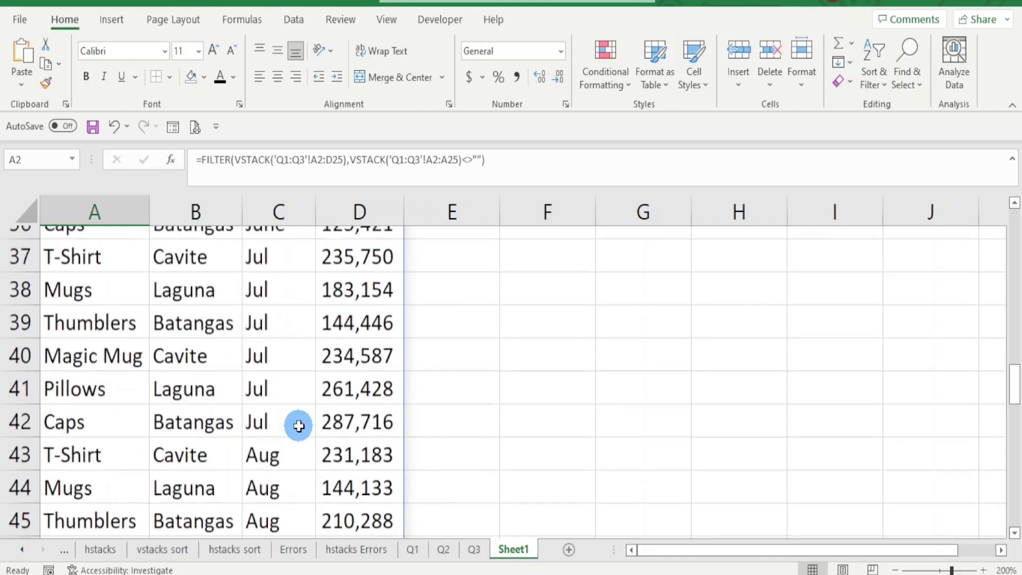
pyautogui.scroll(-2, 298, 424)
pyautogui.scroll(-2, 299, 424)
pyautogui.scroll(10, 300, 430)
pyautogui.scroll(6, 300, 430)
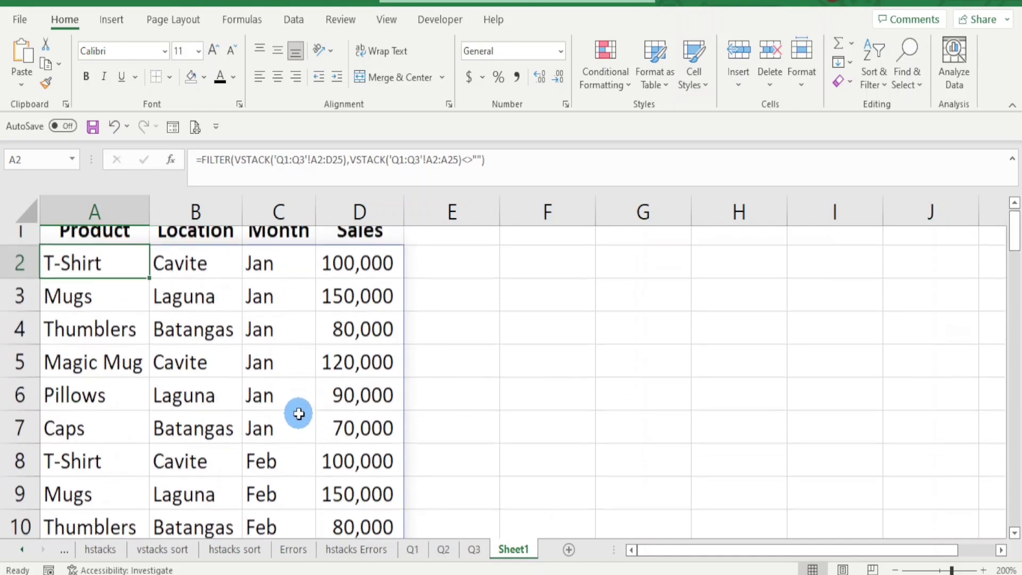
# Wrap A2's FILTER formula in SORT(…,{3,4},{1,1}) to sort ascending by Month, then Sales
pyautogui.doubleClick(57, 278)
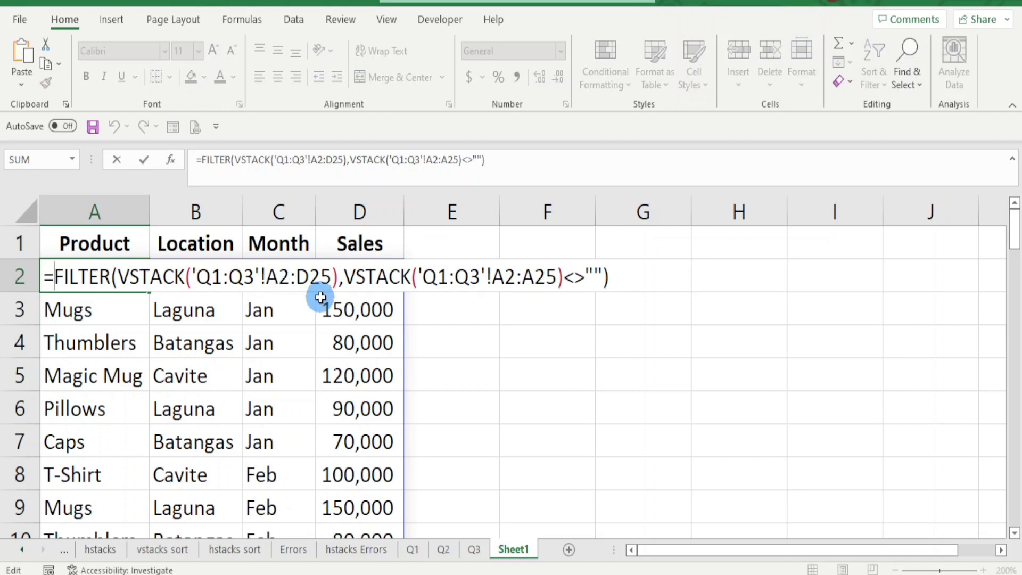
pyautogui.write('sort(')
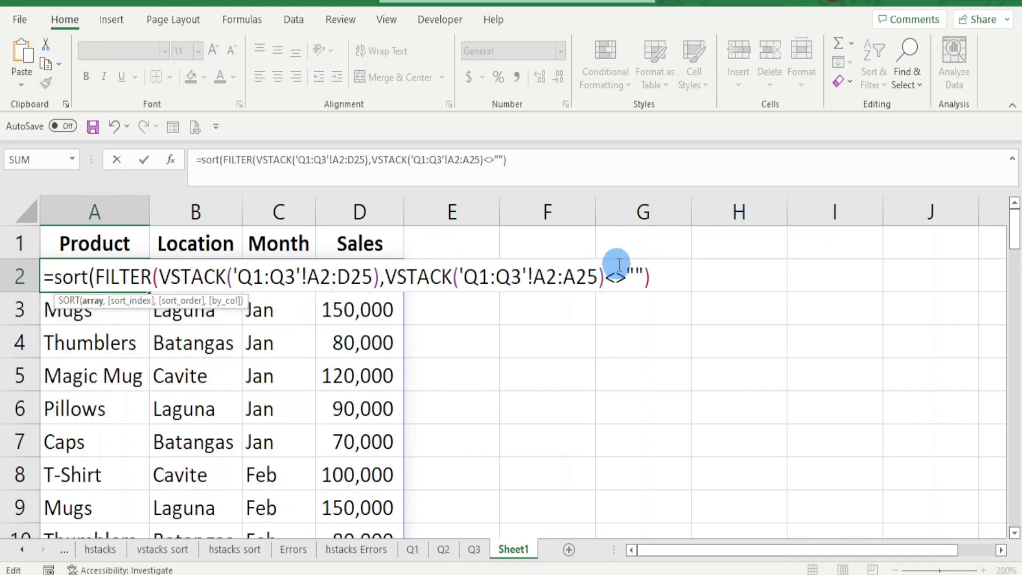
pyautogui.write(',{3,4')
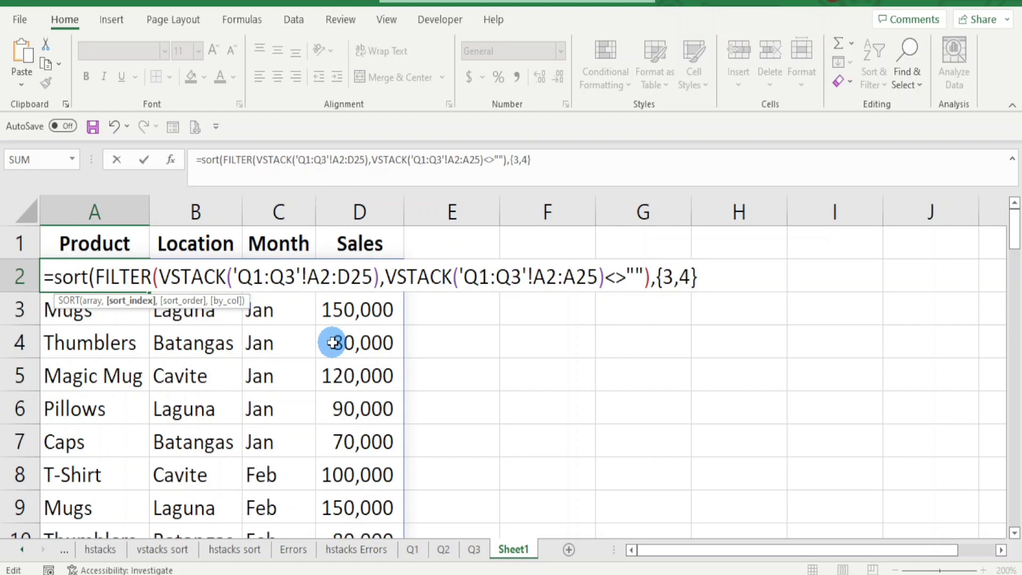
pyautogui.write(',')
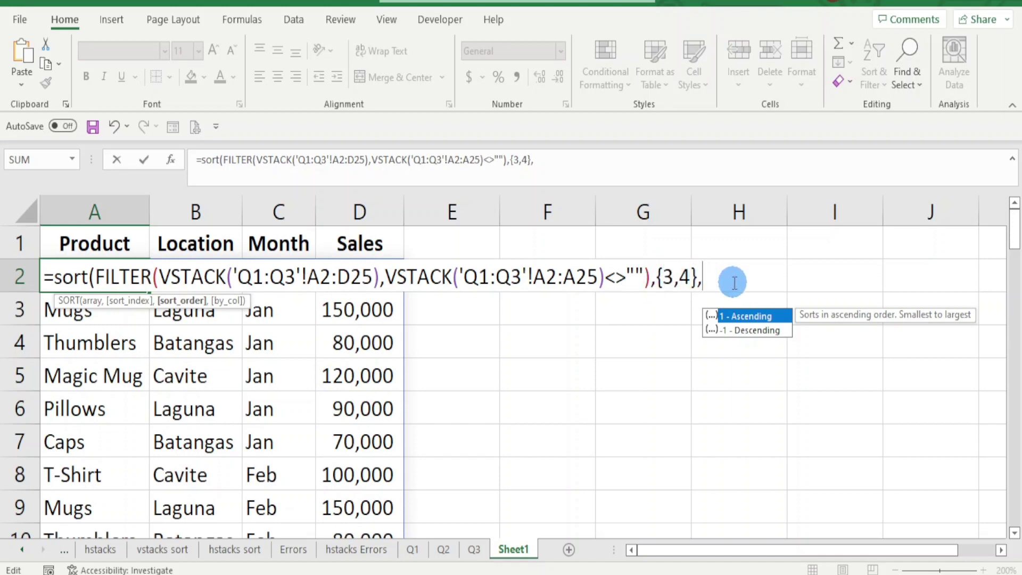
pyautogui.write('{1,')
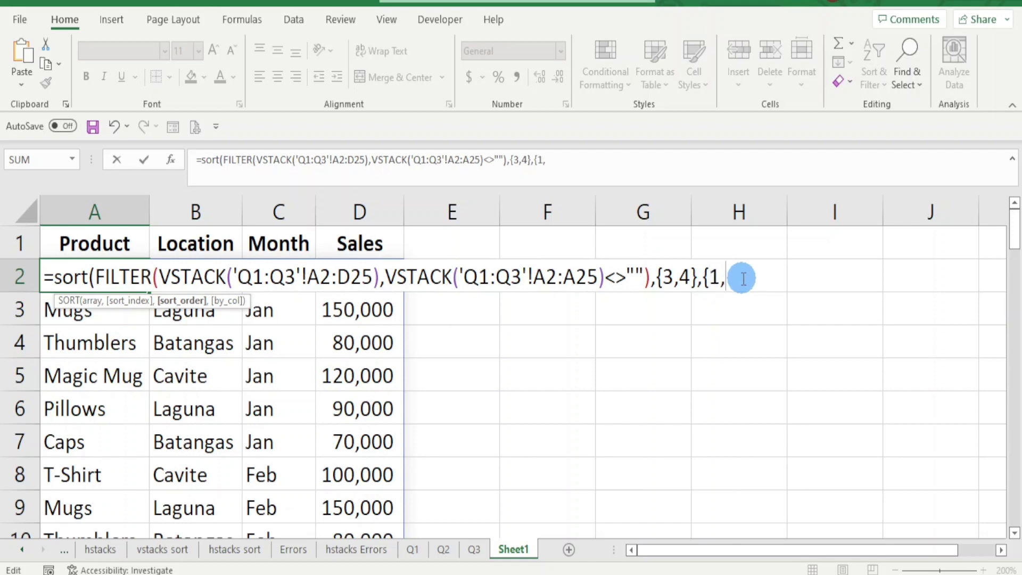
pyautogui.write('1')
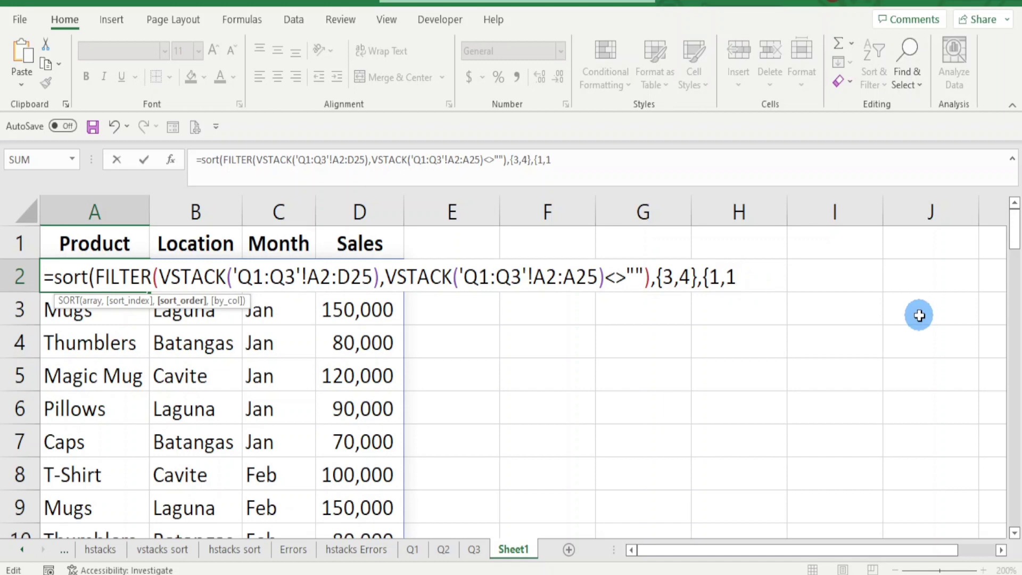
pyautogui.write('}')
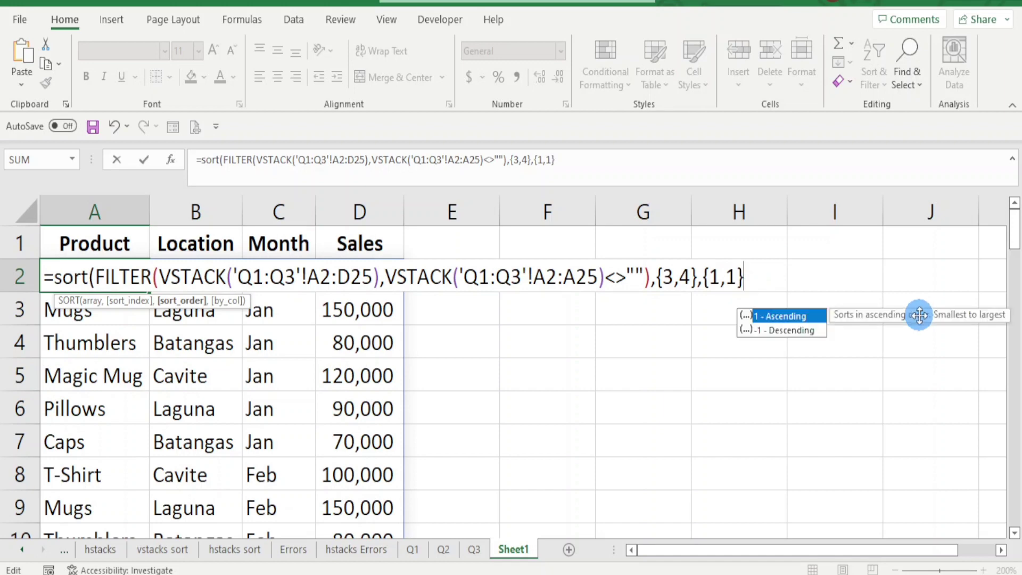
pyautogui.write(')')
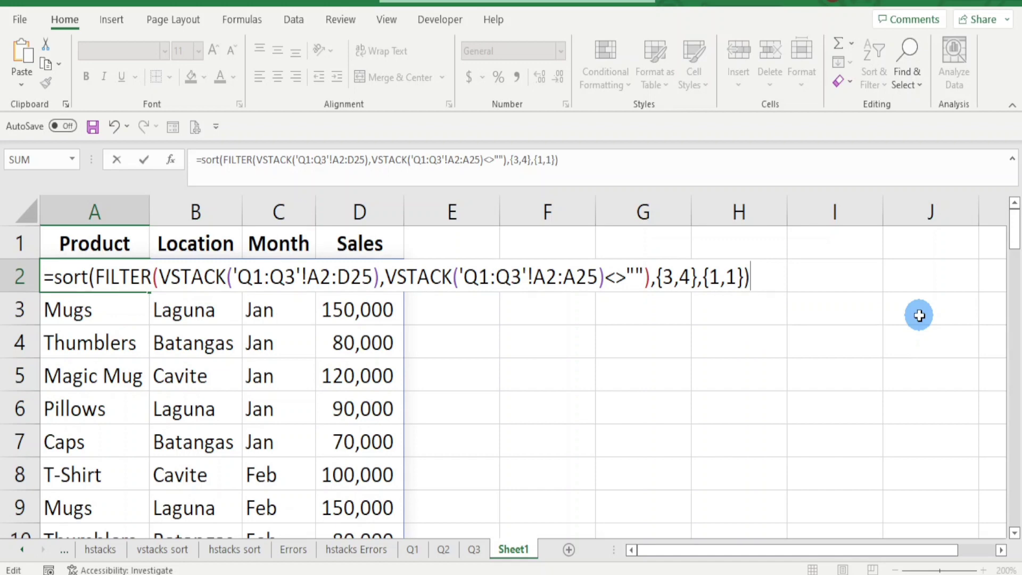
pyautogui.press('Return')
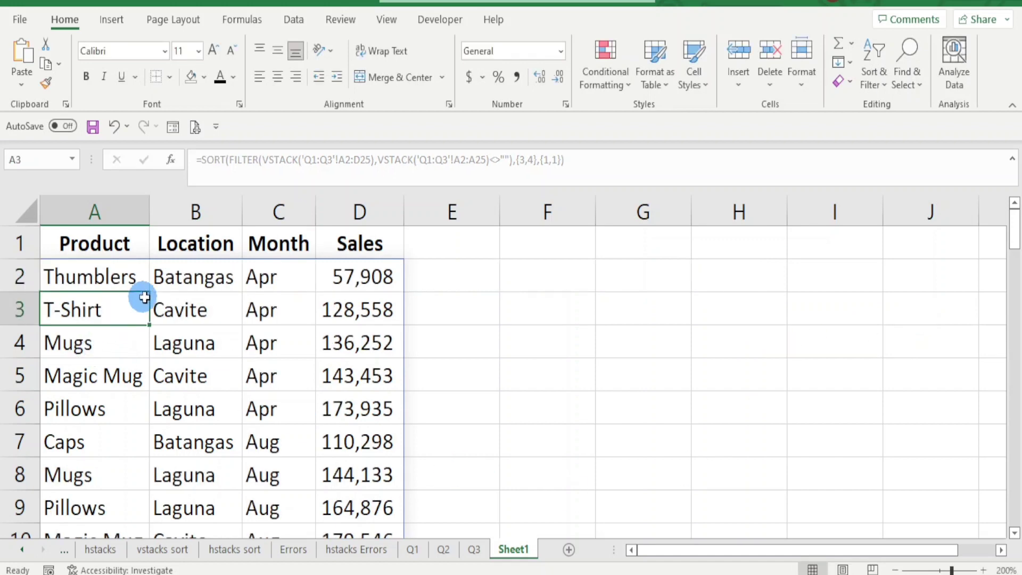
# Check the first Sales result in D2, then reopen A2's SORT formula for editing
pyautogui.press('Up')
pyautogui.press('Right')
pyautogui.press('Right')
pyautogui.press('Right')
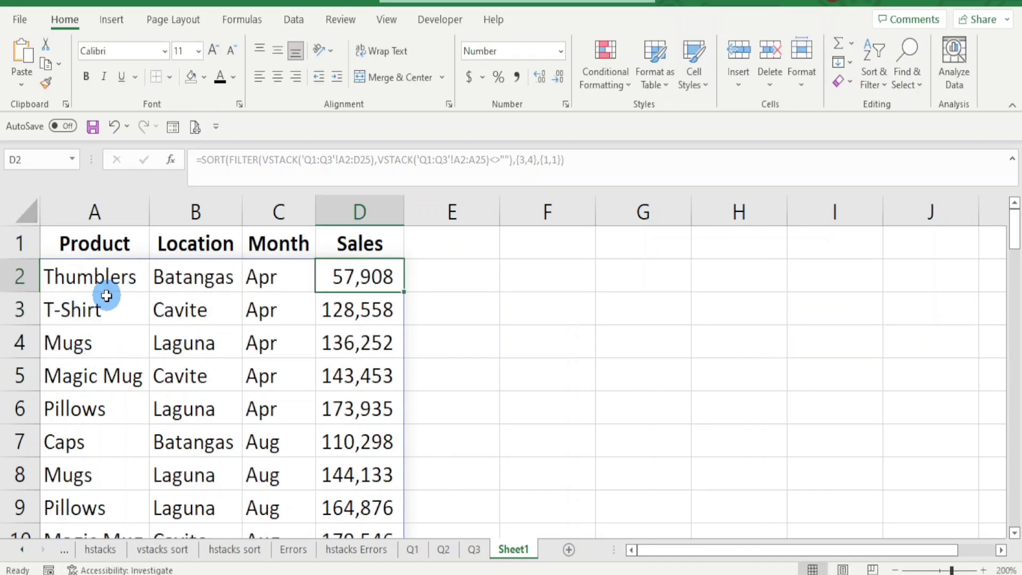
pyautogui.click(91, 282)
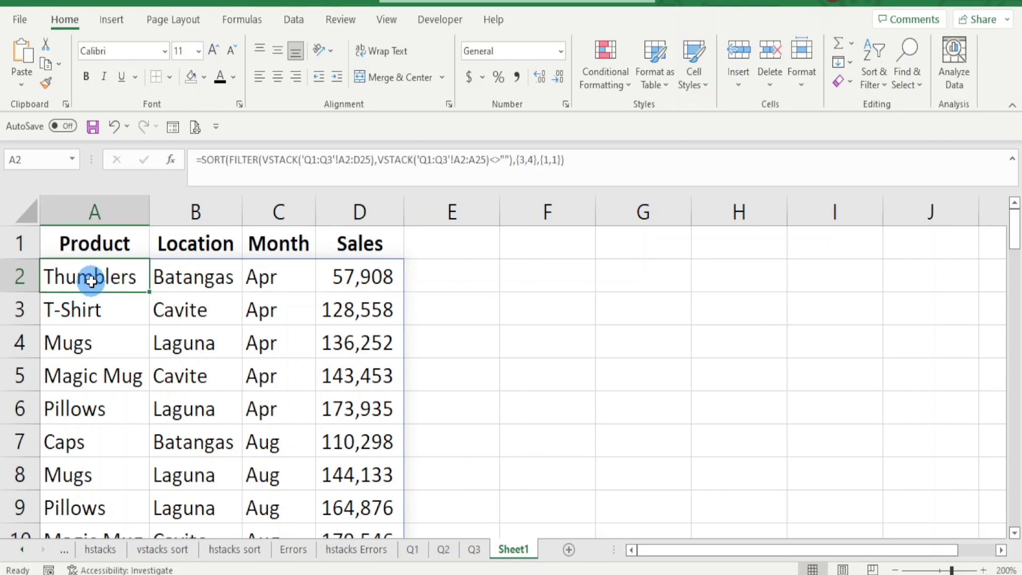
pyautogui.doubleClick(92, 282)
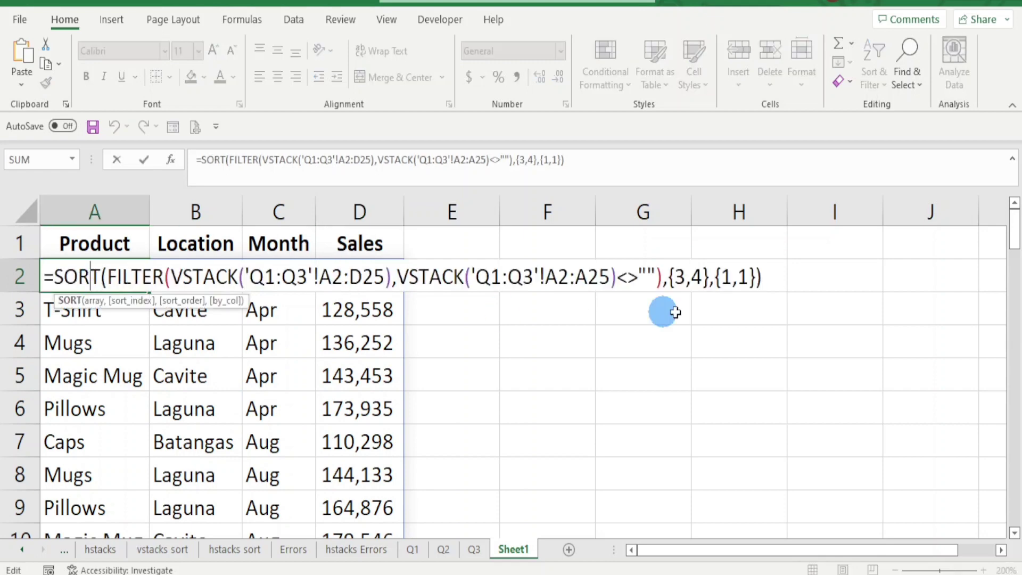
# Change the SORT columns in A2 from {3,4} to {1,4} to sort by Product, then Sales
pyautogui.doubleClick(680, 279)
pyautogui.write('1')
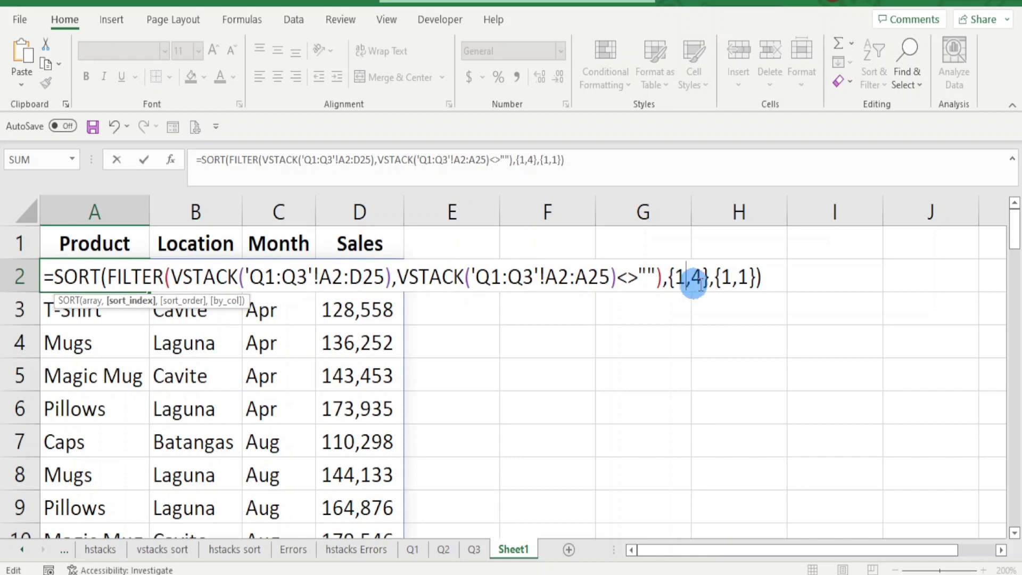
pyautogui.press('Return')
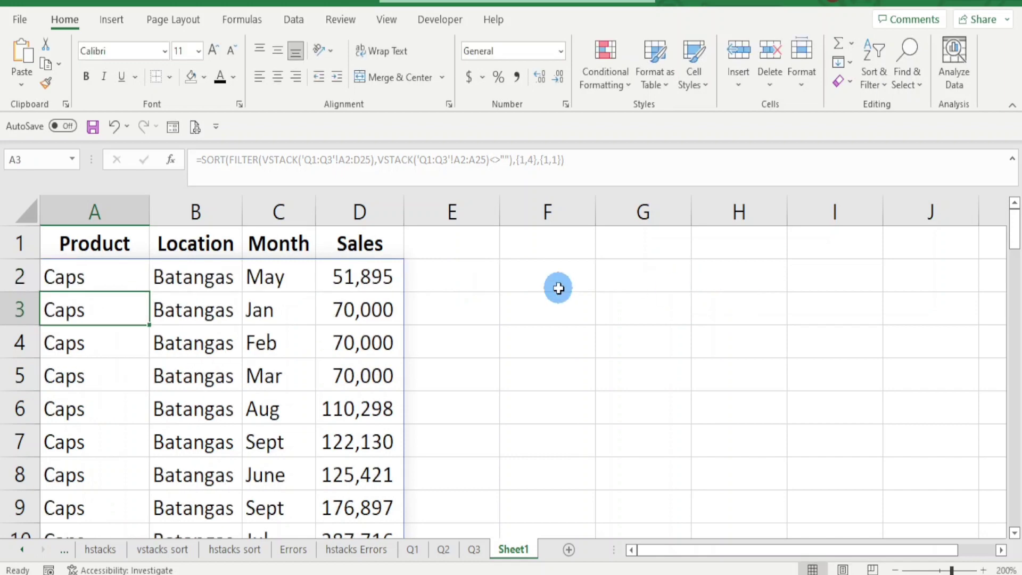
# Select the Caps rows and their Sales values to verify the ascending order
pyautogui.click(201, 379)
pyautogui.moveTo(82, 277); pyautogui.dragTo(95, 471)
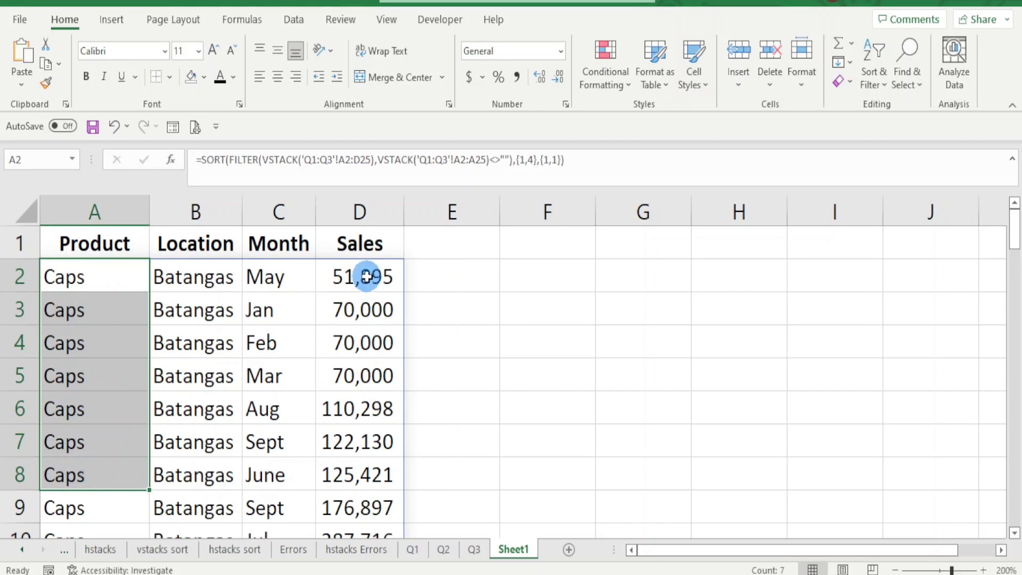
pyautogui.moveTo(367, 276); pyautogui.dragTo(366, 414)
pyautogui.click(367, 343)
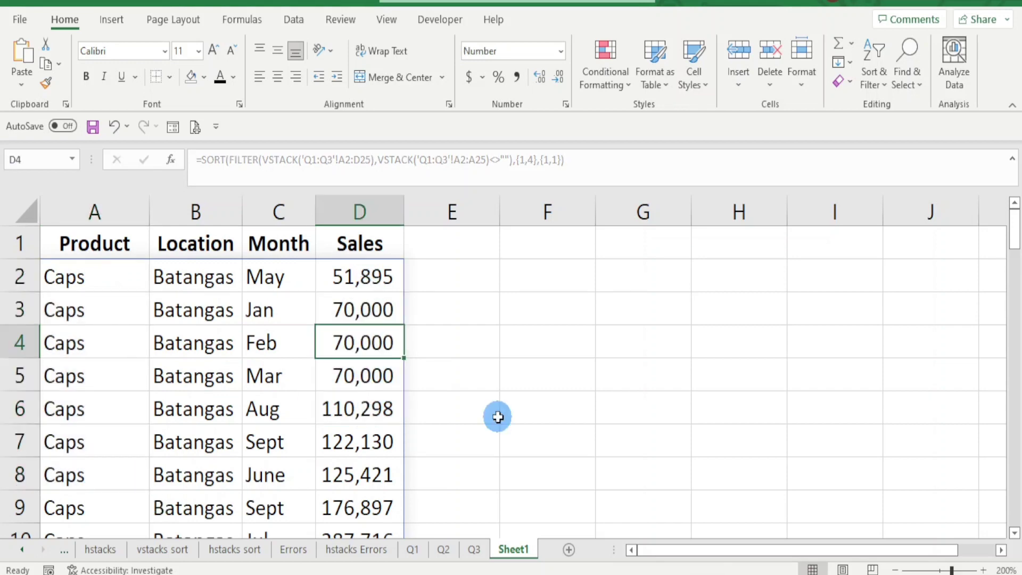